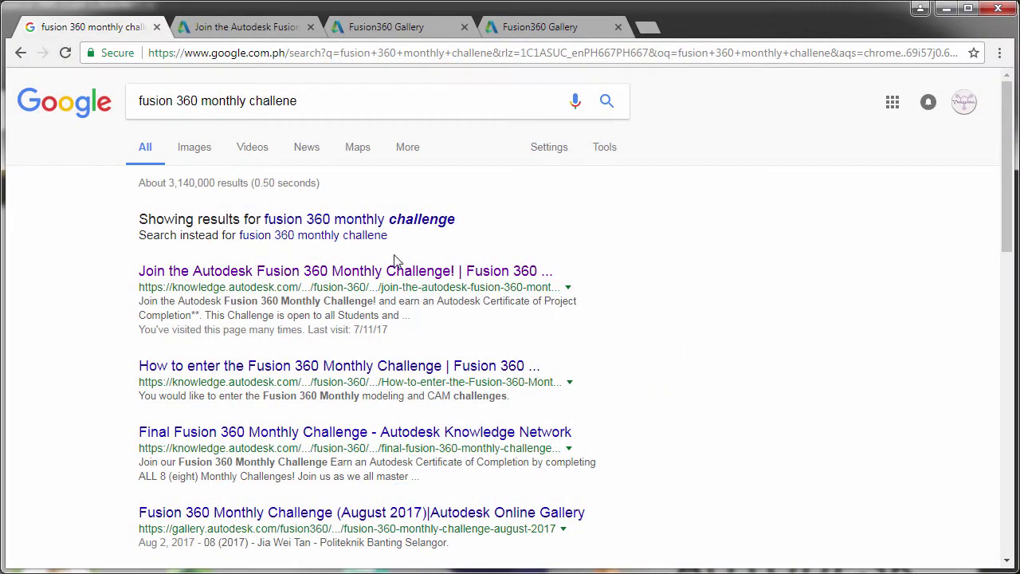
Read the Fusion 360 Monthly Challenge page, including its mechanics for joining and submitting work.
{"action": "left_click", "coordinate": [261, 31]}
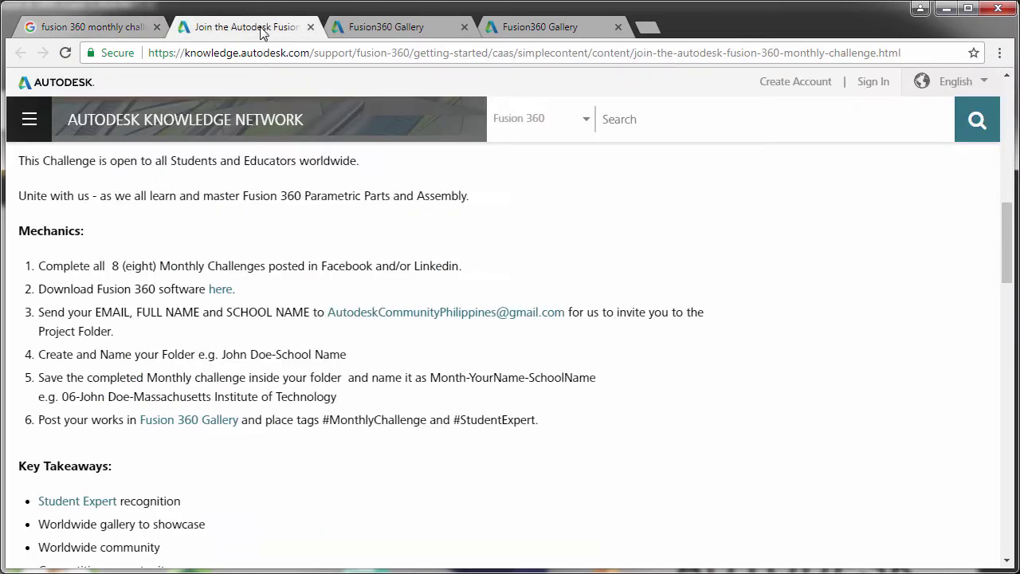
{"action": "scroll", "coordinate": [603, 284], "scroll_direction": "up", "scroll_amount": 10}
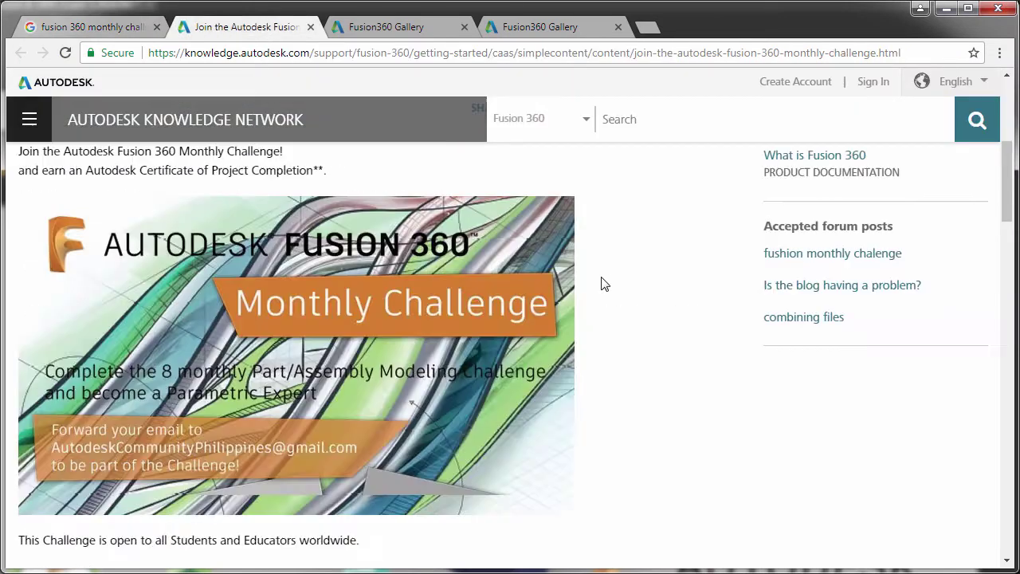
{"action": "scroll", "coordinate": [602, 285], "scroll_direction": "down", "scroll_amount": 2}
{"action": "scroll", "coordinate": [602, 285], "scroll_direction": "down", "scroll_amount": 8}
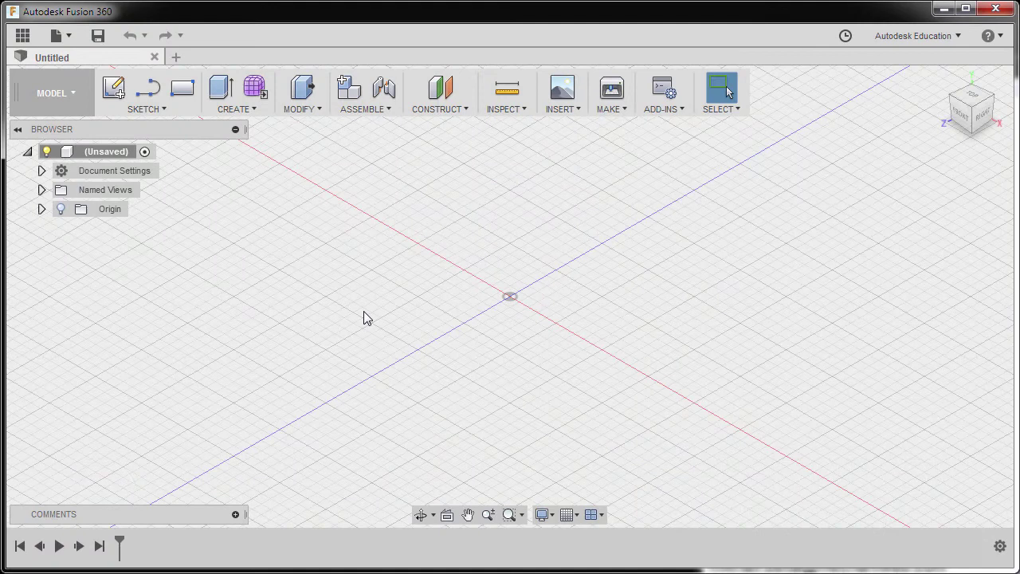
Switch to Fusion 360 and check the units of the new document.
{"action": "left_click", "coordinate": [41, 170]}
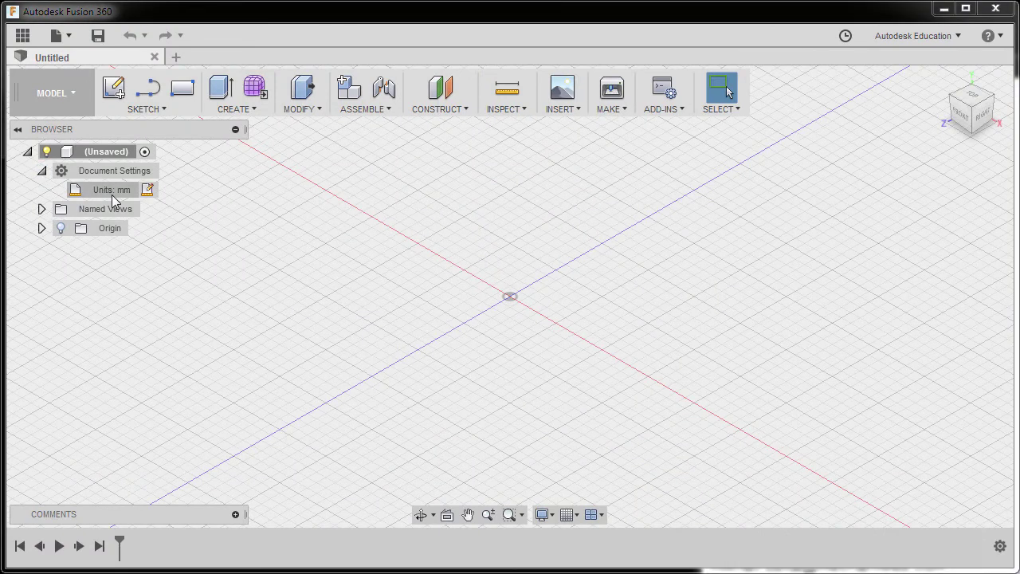
{"action": "left_click", "coordinate": [41, 171]}
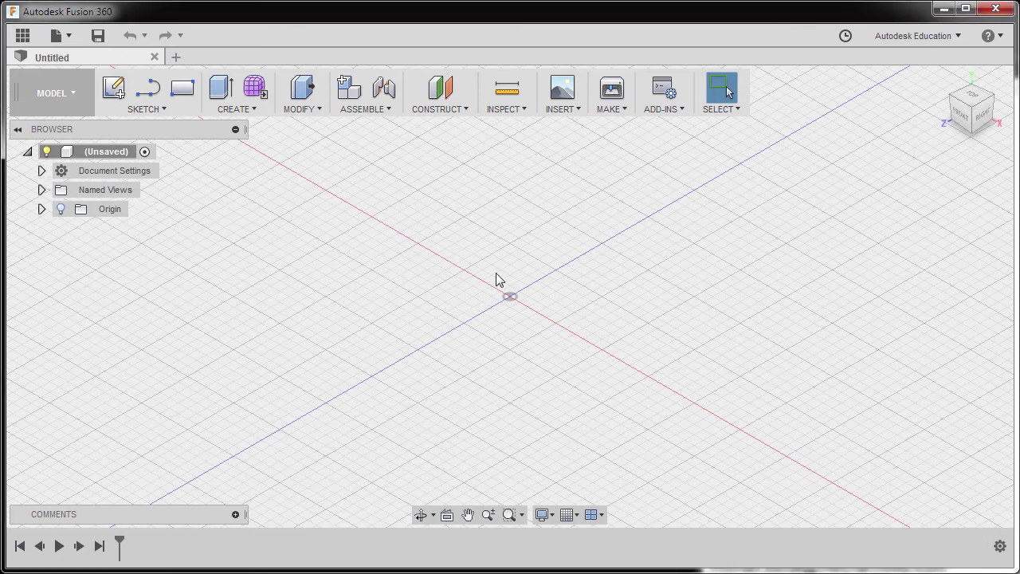
Sketch a 60 x 45 mm center rectangle on the horizontal origin plane, centered on the origin, with the 60 mm side along X.
{"action": "key", "text": "r"}
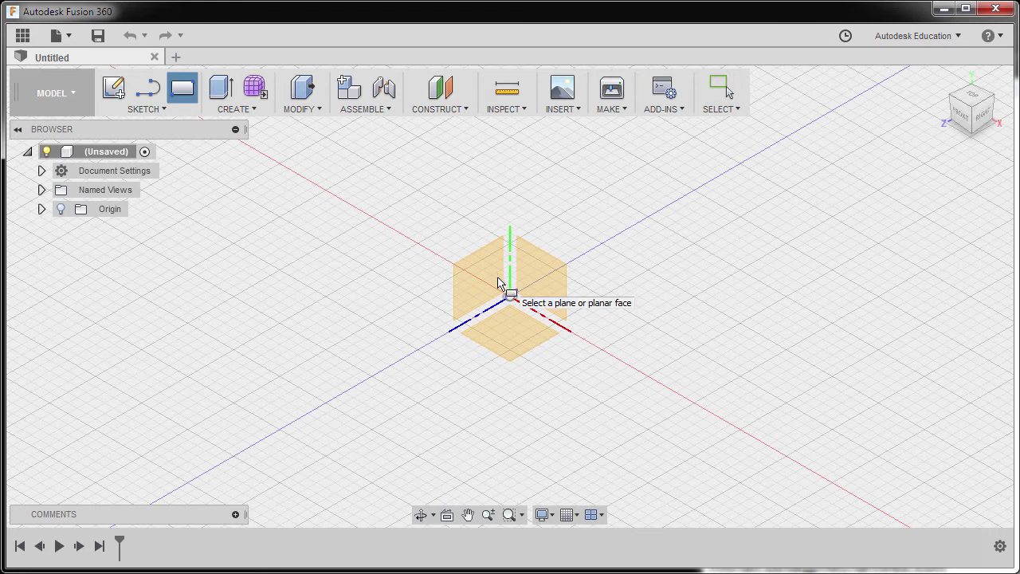
{"action": "left_click", "coordinate": [518, 330]}
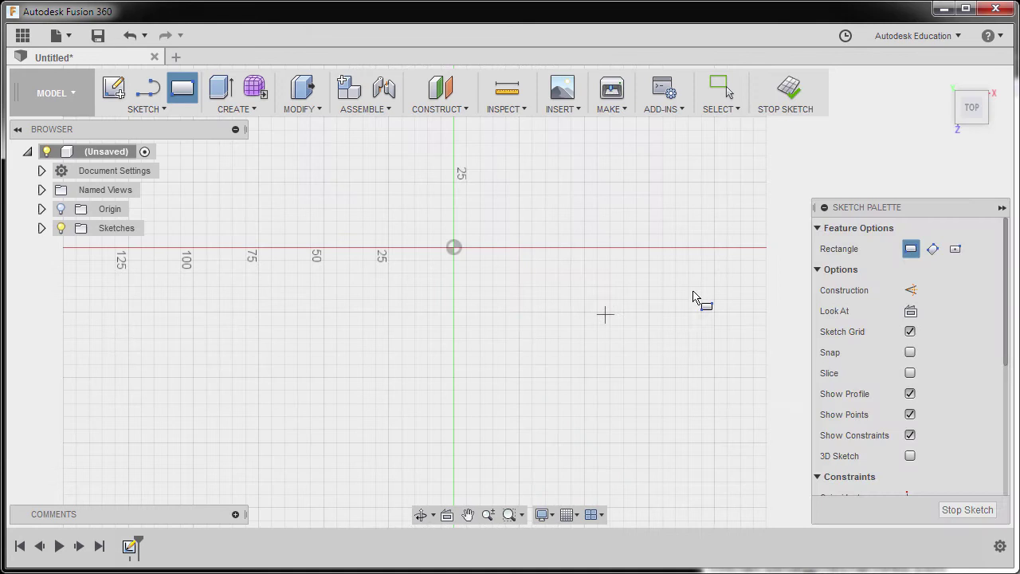
{"action": "left_click", "coordinate": [944, 80]}
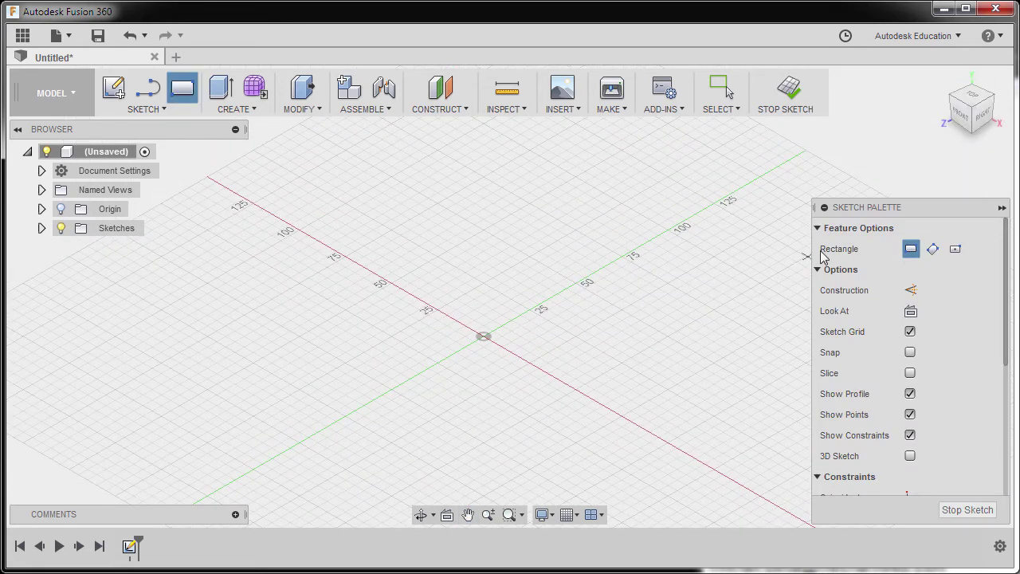
{"action": "left_click", "coordinate": [955, 248]}
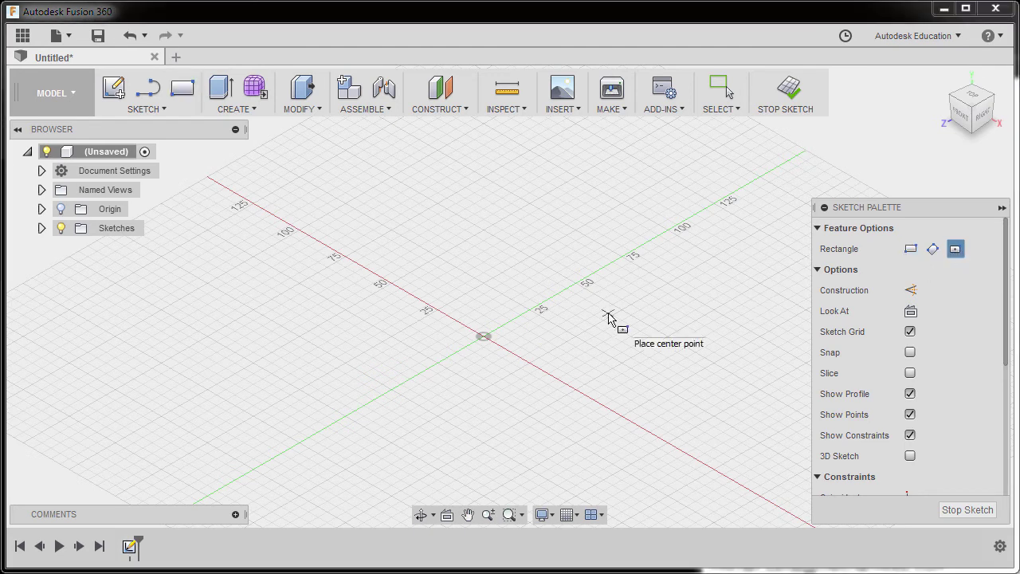
{"action": "left_click", "coordinate": [485, 337]}
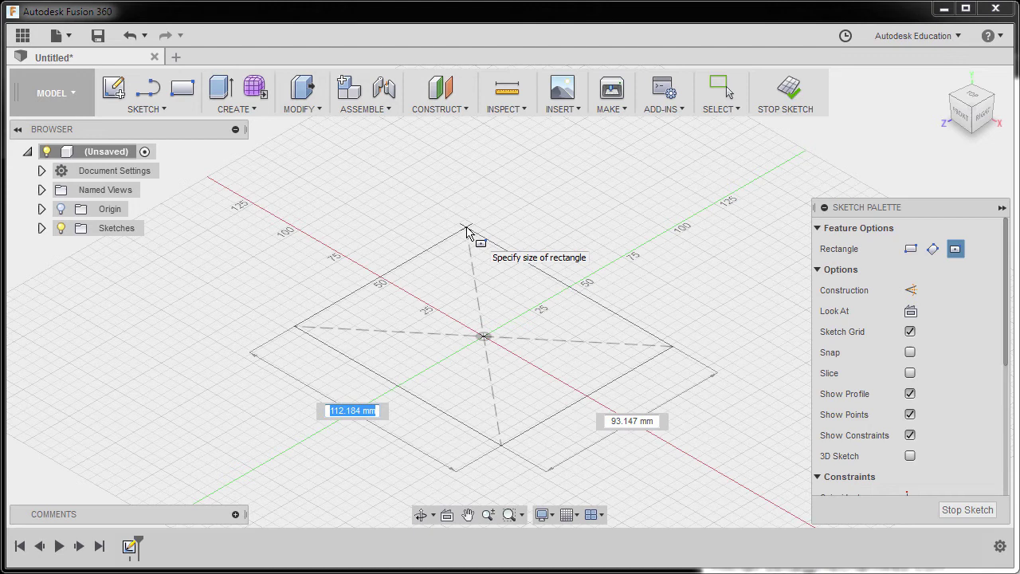
{"action": "type", "text": "60"}
{"action": "key", "text": "Tab"}
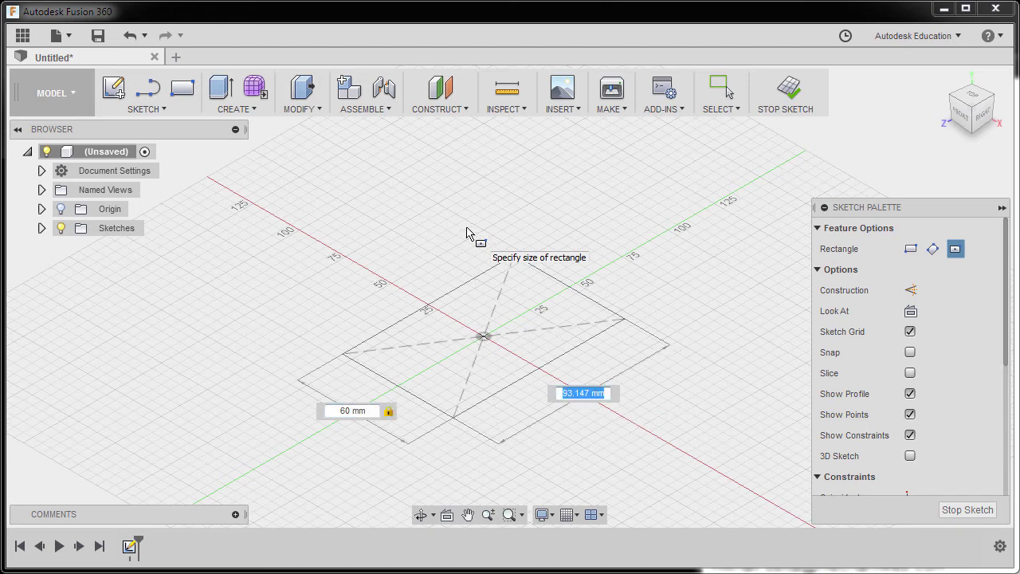
{"action": "type", "text": "45"}
{"action": "key", "text": "Return"}
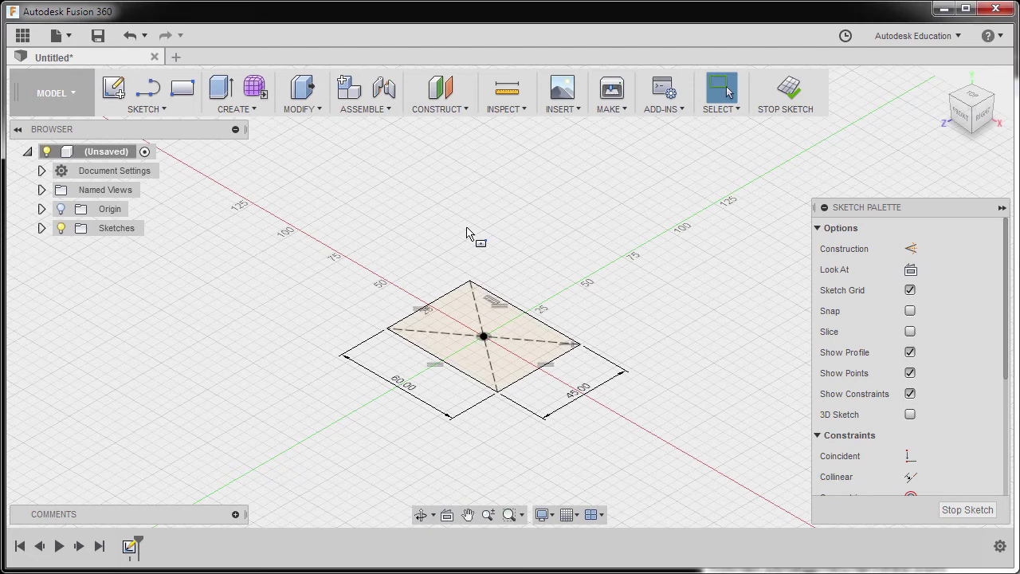
Extrude the rectangle profile upward 85 mm as a new body.
{"action": "scroll", "coordinate": [473, 232], "scroll_direction": "up", "scroll_amount": 2}
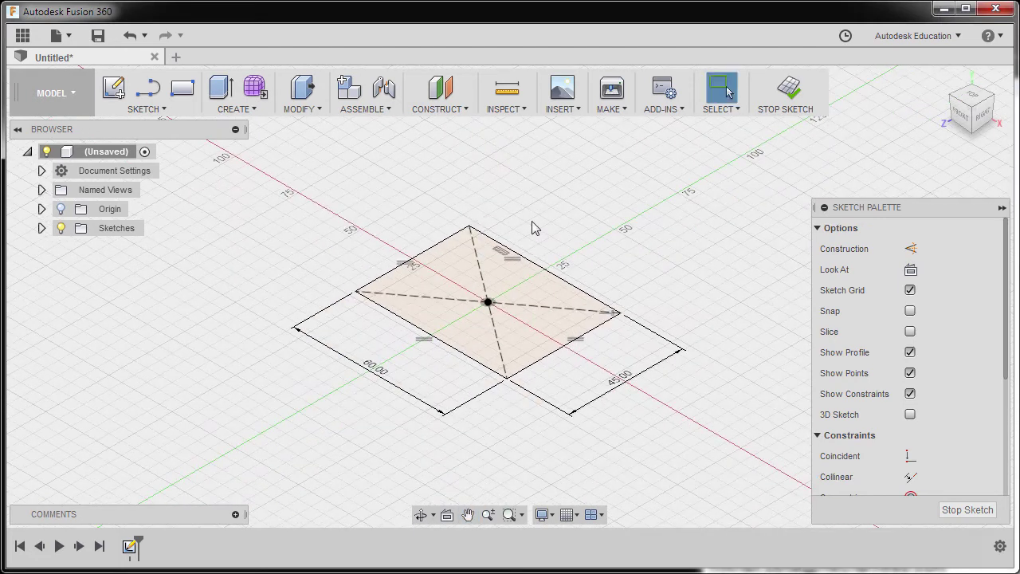
{"action": "key", "text": "e"}
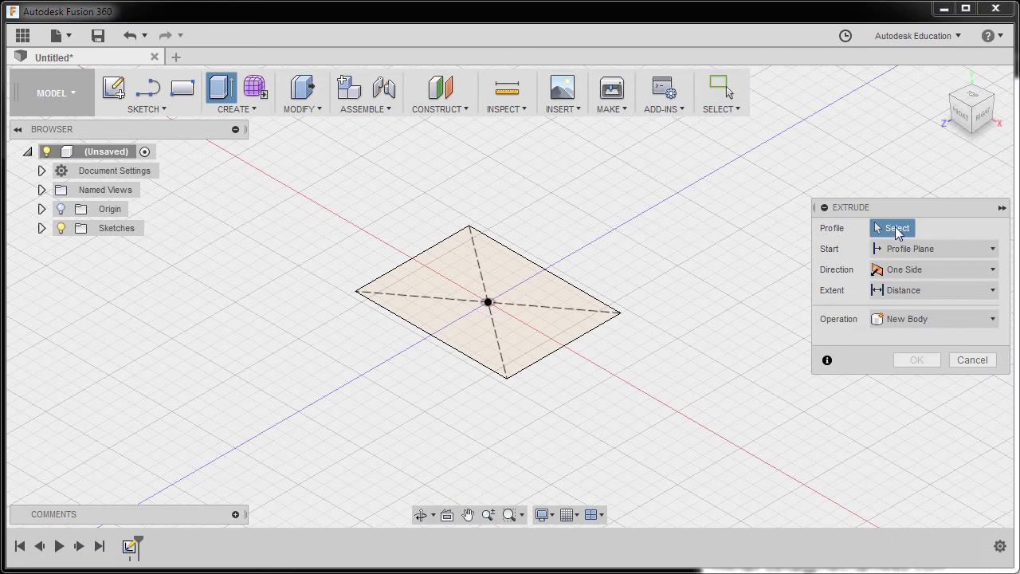
{"action": "left_click", "coordinate": [537, 299]}
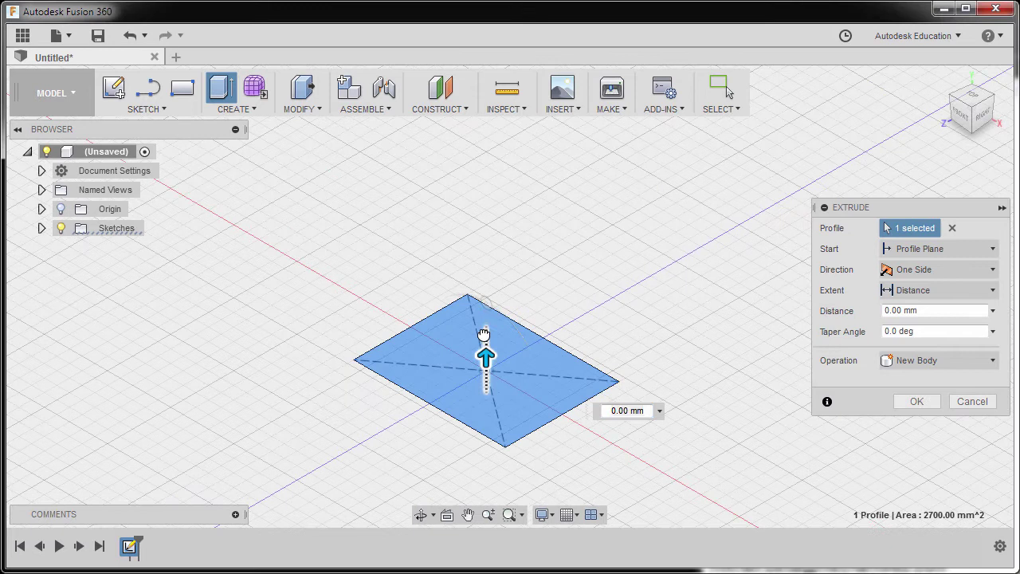
{"action": "left_click_drag", "start_coordinate": [484, 341], "coordinate": [482, 162]}
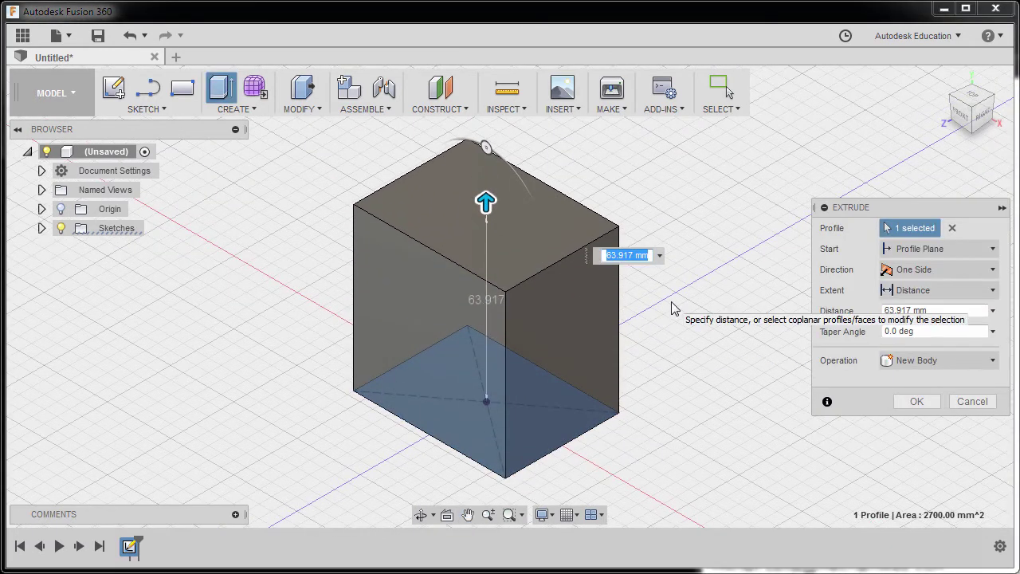
{"action": "key", "text": "Tab"}
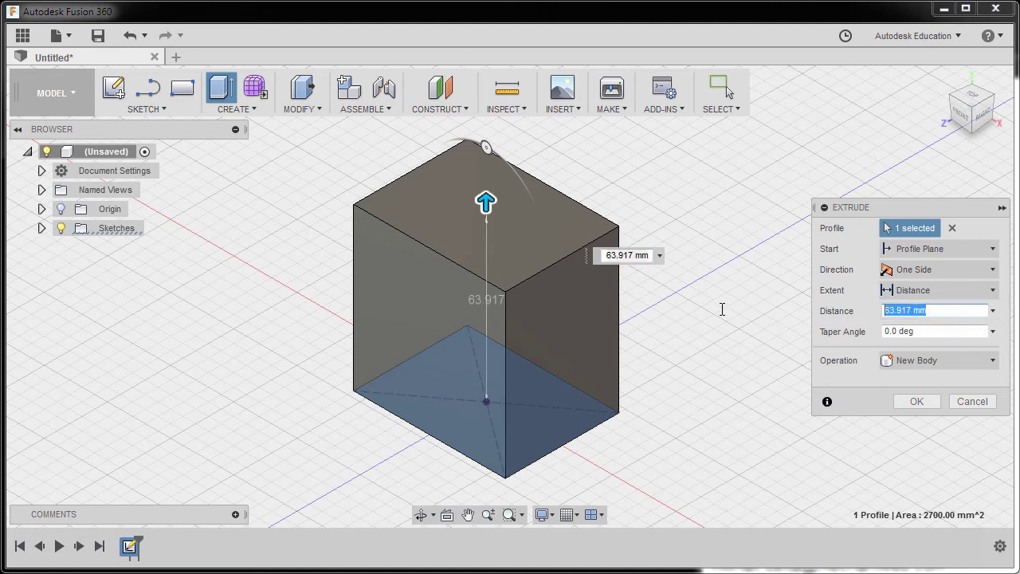
{"action": "type", "text": "85"}
{"action": "key", "text": "Return"}
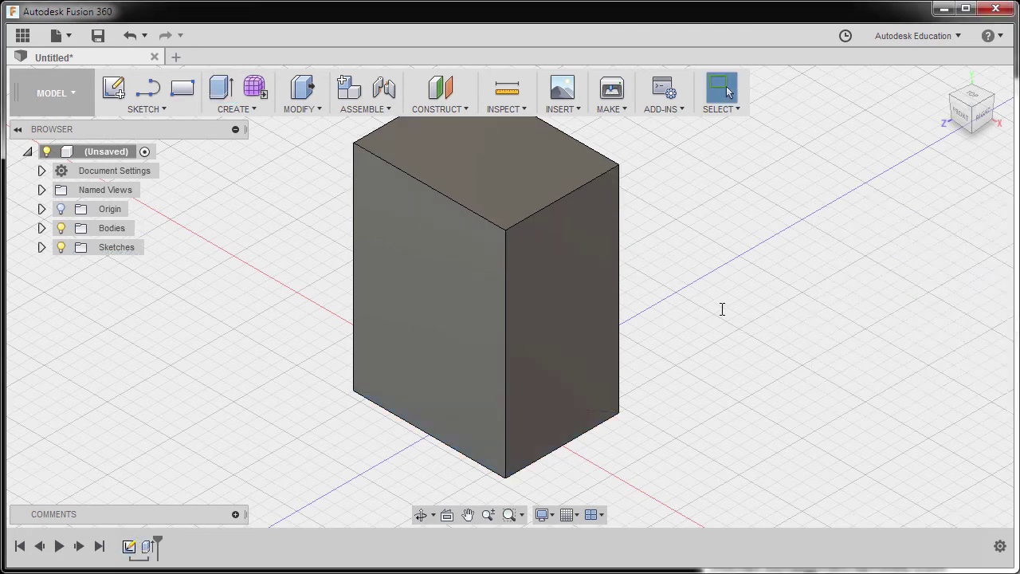
Sketch a two-point rectangle about 22 x 12 mm on the block's right face, with its lower side on the face's bottom edge.
{"action": "middle_click_drag", "start_coordinate": [726, 327], "coordinate": [727, 336], "text": "shift"}
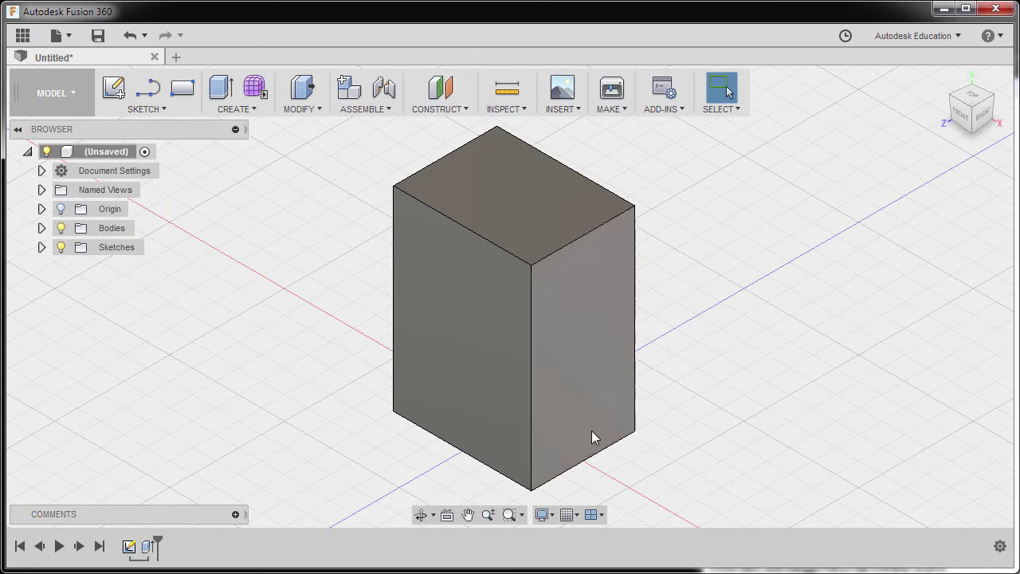
{"action": "middle_click_drag", "start_coordinate": [594, 428], "coordinate": [613, 354]}
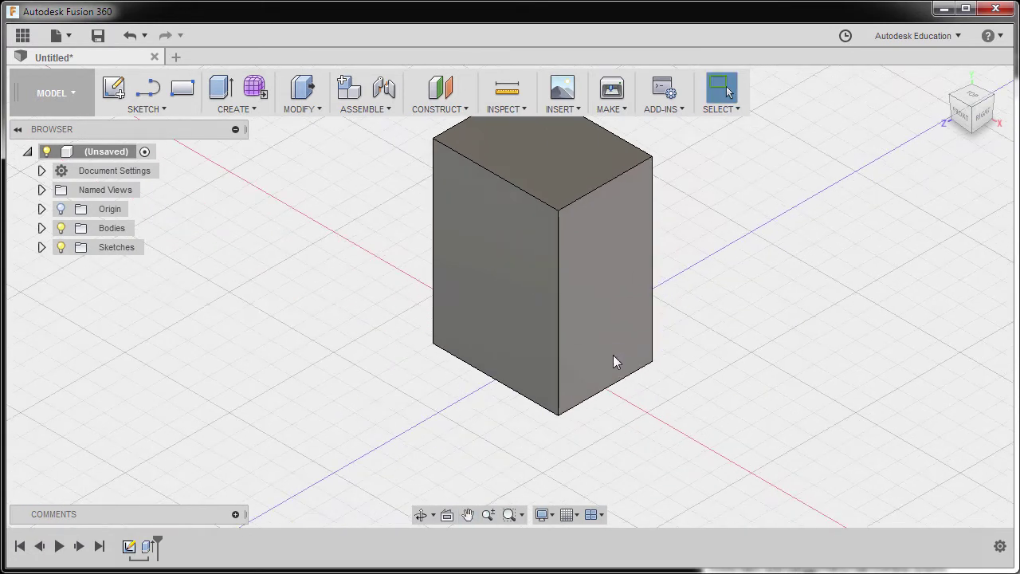
{"action": "key", "text": "r"}
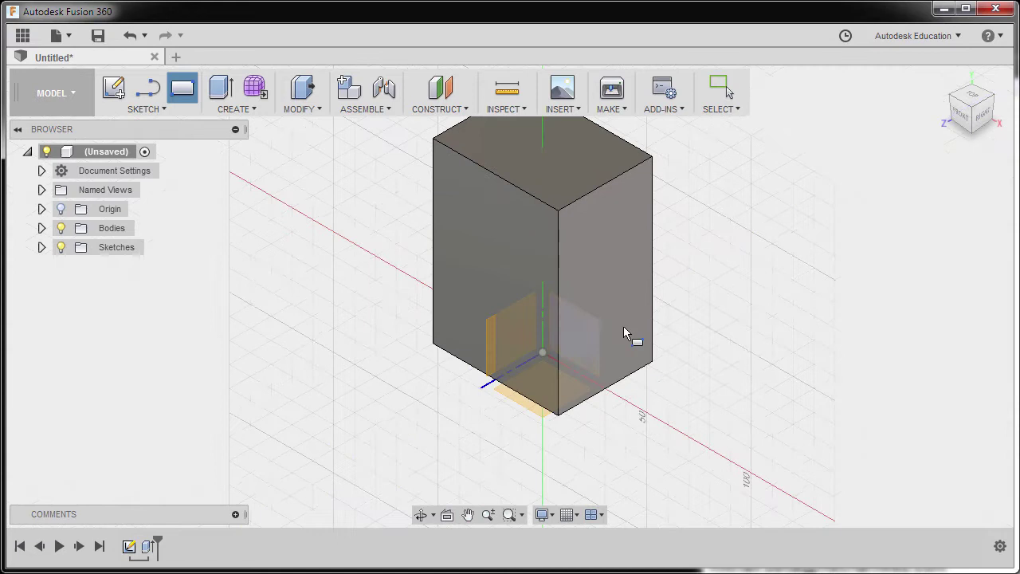
{"action": "left_click", "coordinate": [615, 265]}
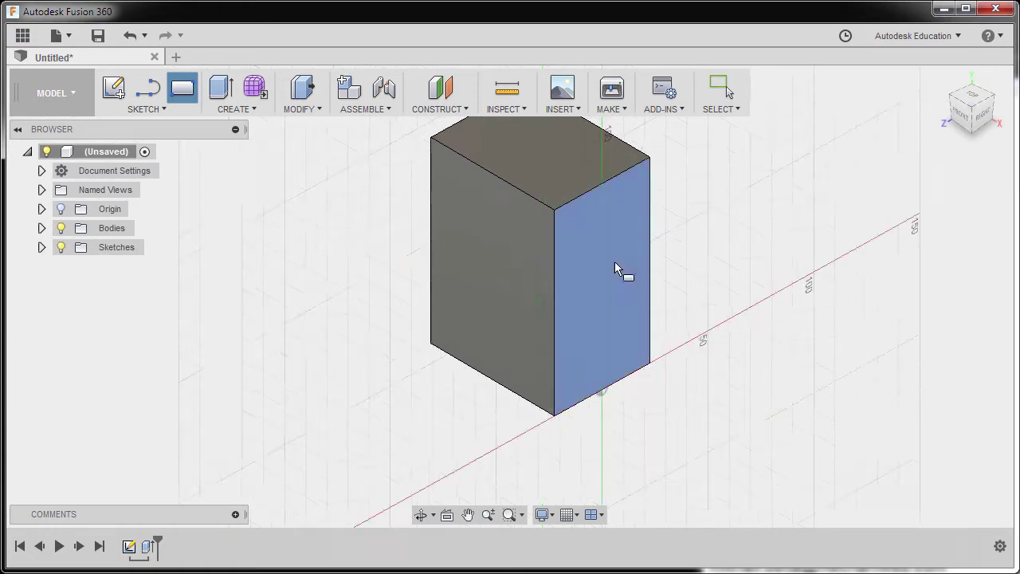
{"action": "mouse_move", "coordinate": [568, 322]}
{"action": "middle_mouse_down"}
{"action": "mouse_move", "coordinate": [540, 342]}
{"action": "mouse_move", "coordinate": [547, 275]}
{"action": "middle_mouse_up"}
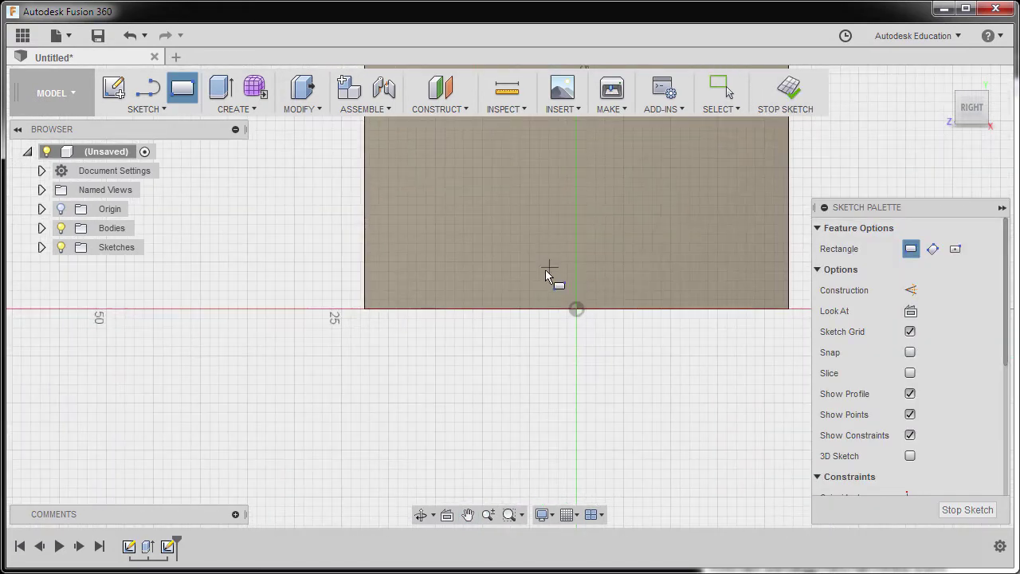
{"action": "left_click", "coordinate": [486, 196]}
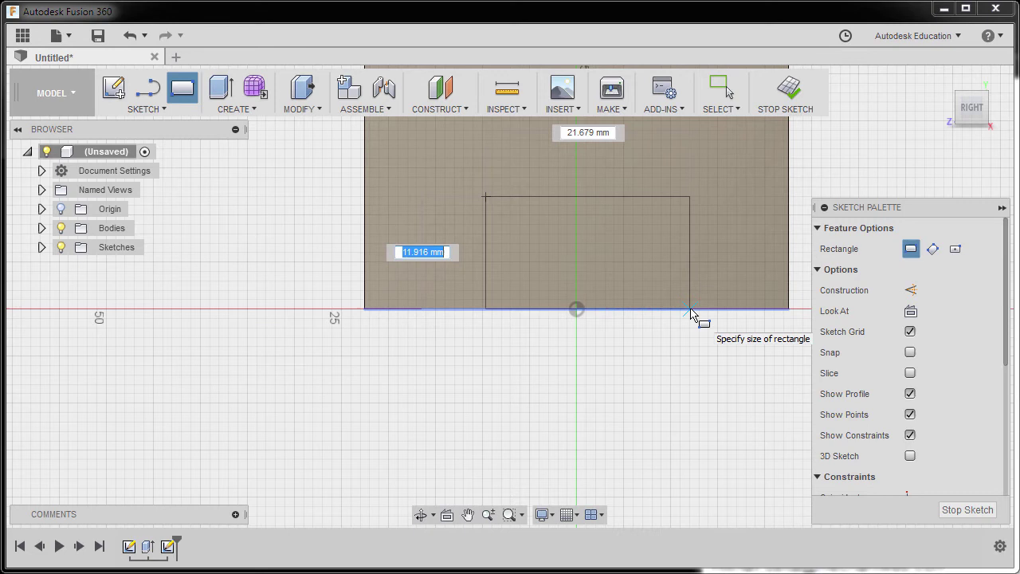
{"action": "left_click", "coordinate": [690, 309]}
Dimension the rectangle's right side 12 mm from the right edge of the face.
{"action": "middle_click_drag", "start_coordinate": [632, 278], "coordinate": [590, 320]}
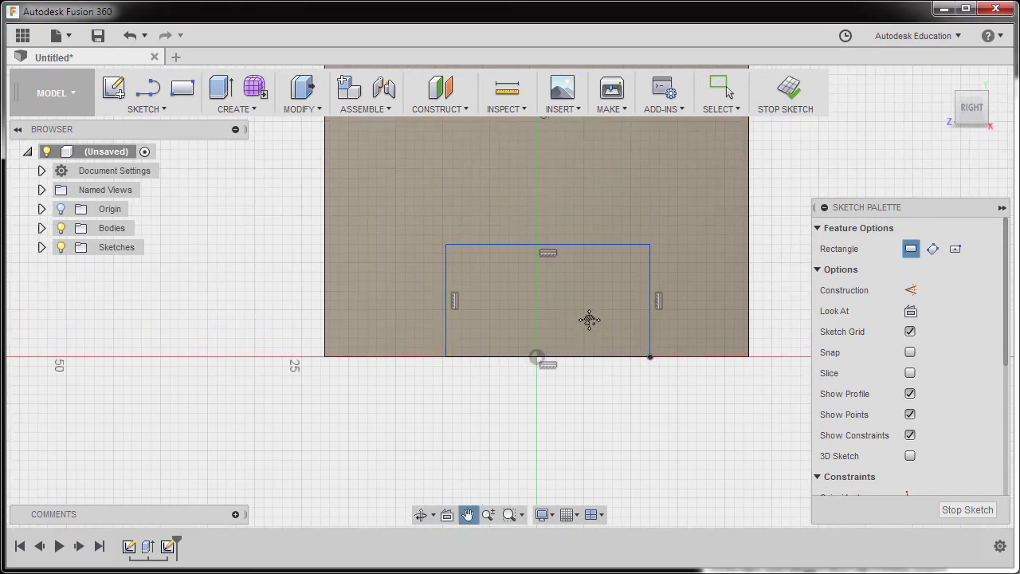
{"action": "key", "text": "d"}
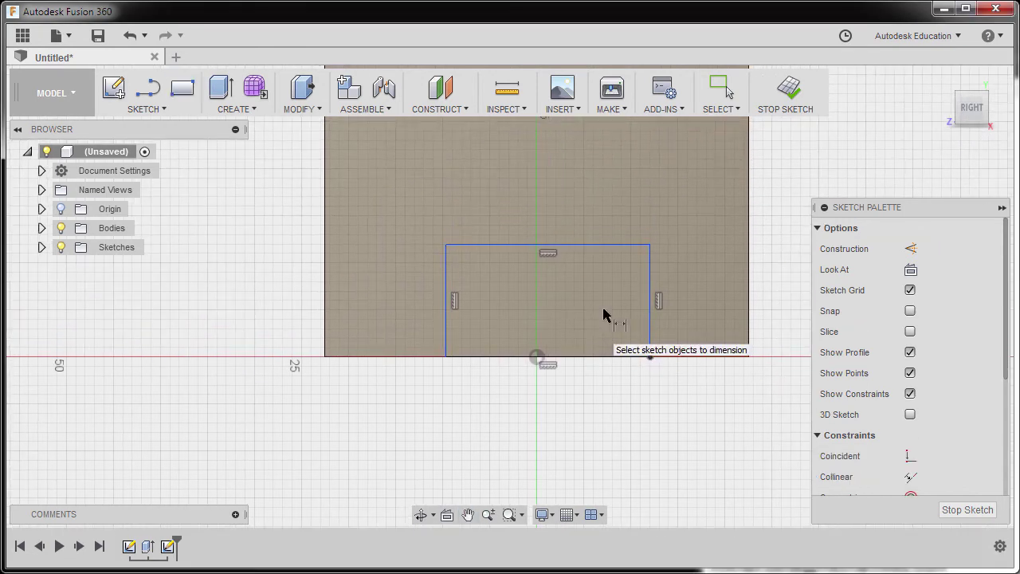
{"action": "left_click", "coordinate": [650, 273]}
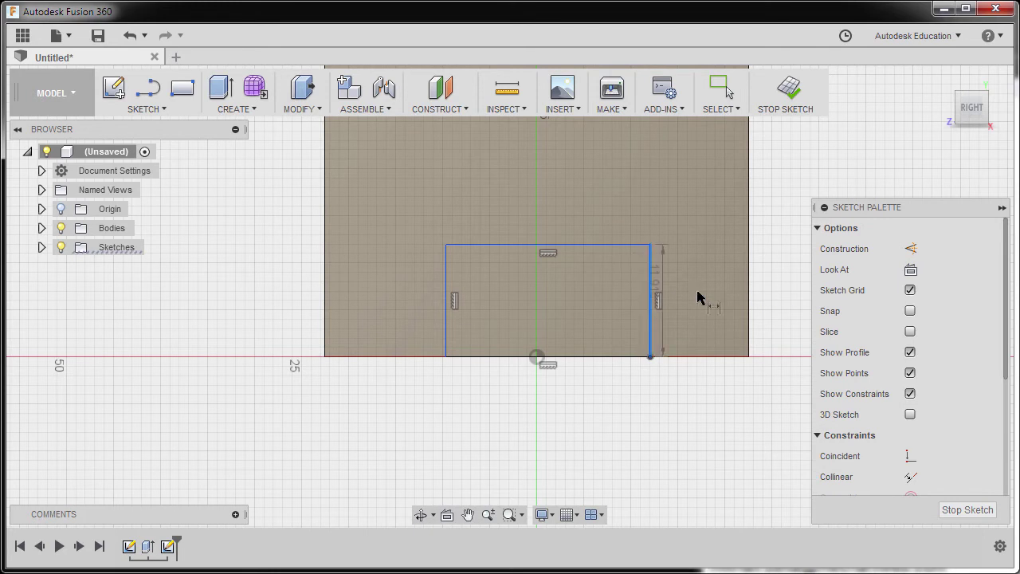
{"action": "left_click", "coordinate": [747, 290]}
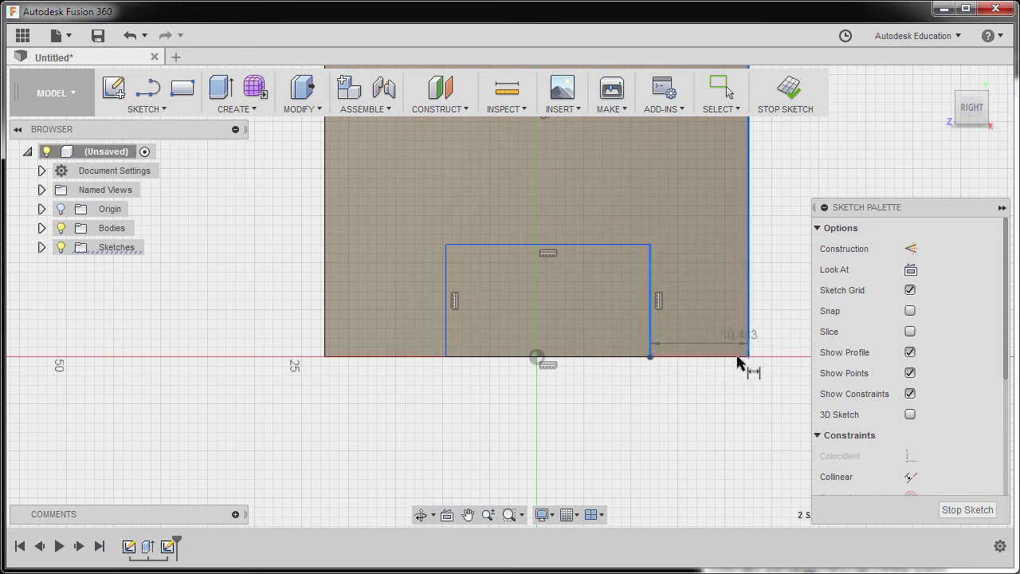
{"action": "left_click", "coordinate": [708, 417]}
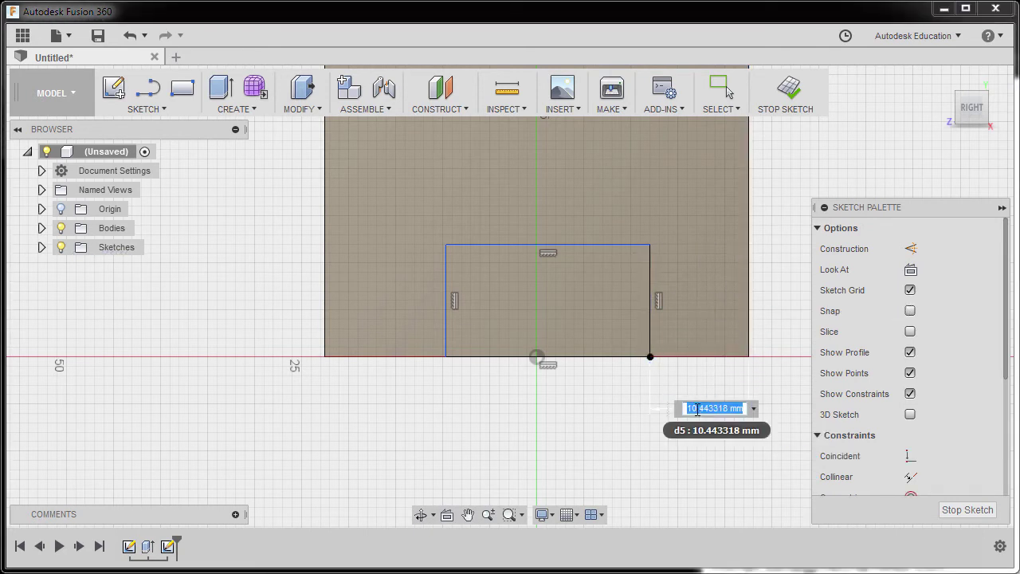
{"action": "type", "text": "1"}
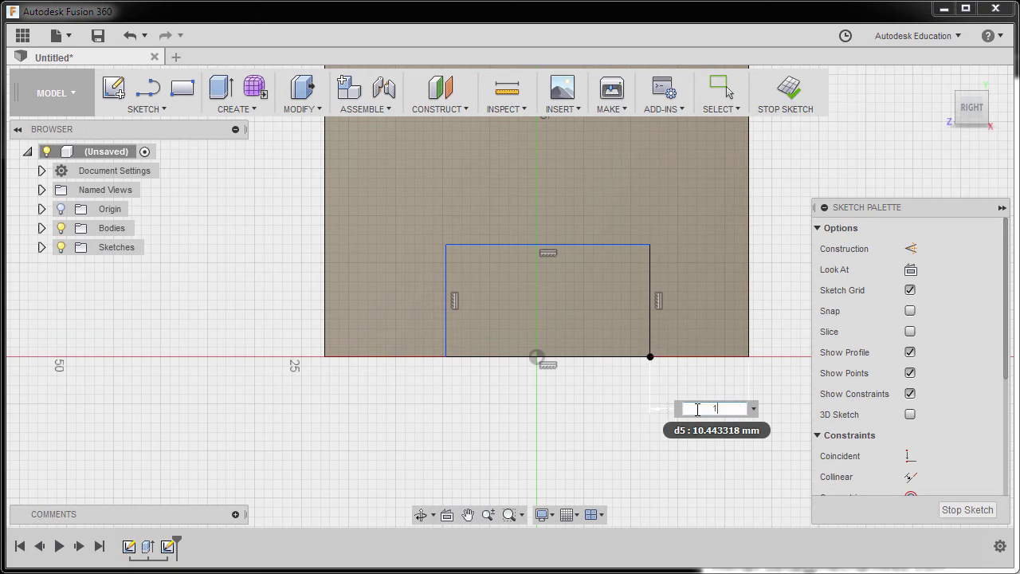
{"action": "type", "text": "2"}
{"action": "key", "text": "Return"}
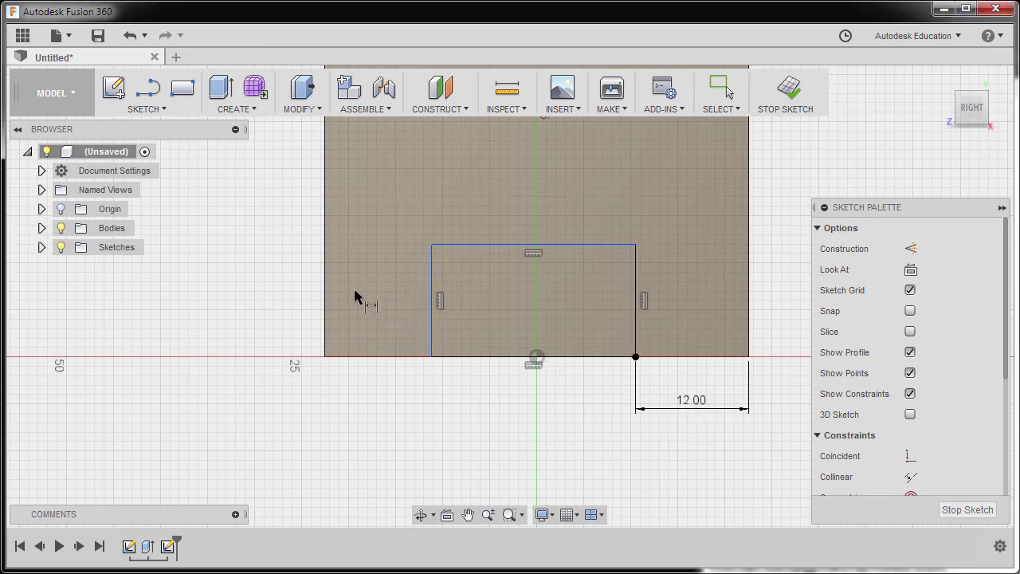
Dimension the rectangle's left side 12 mm from the left edge of the face.
{"action": "left_click", "coordinate": [326, 279]}
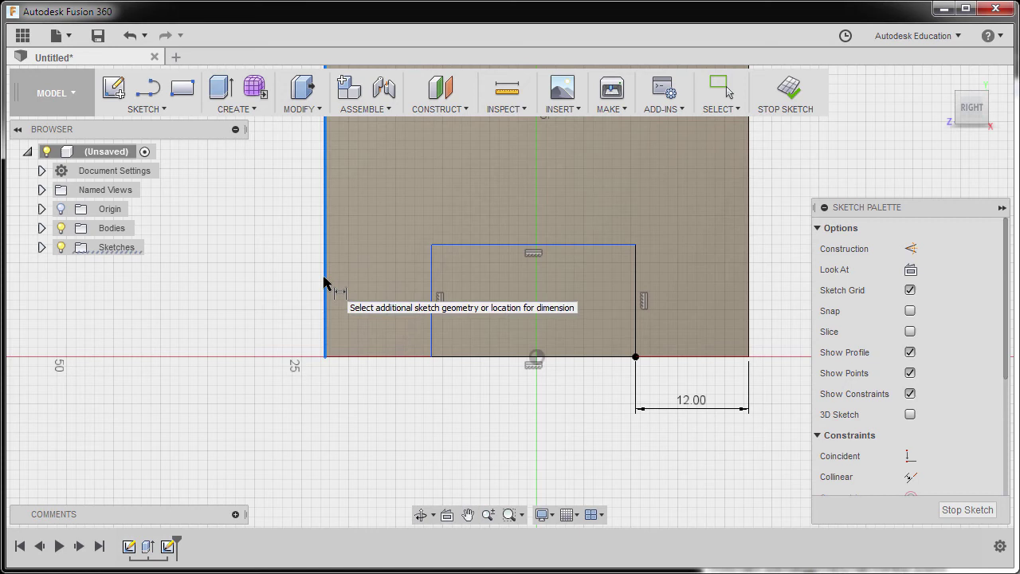
{"action": "left_click", "coordinate": [432, 285]}
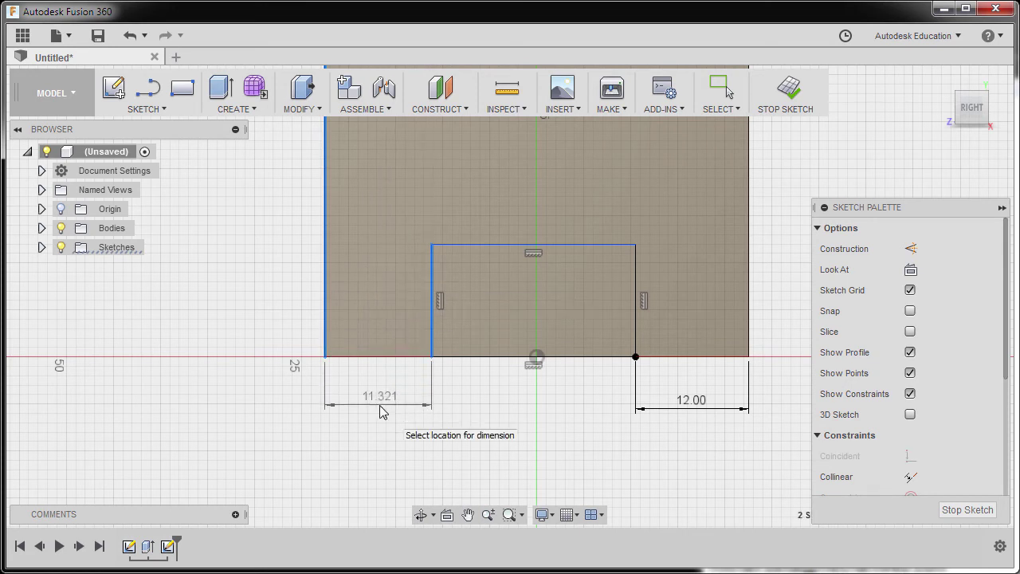
{"action": "left_click", "coordinate": [379, 404]}
{"action": "type", "text": "12"}
{"action": "key", "text": "Return"}
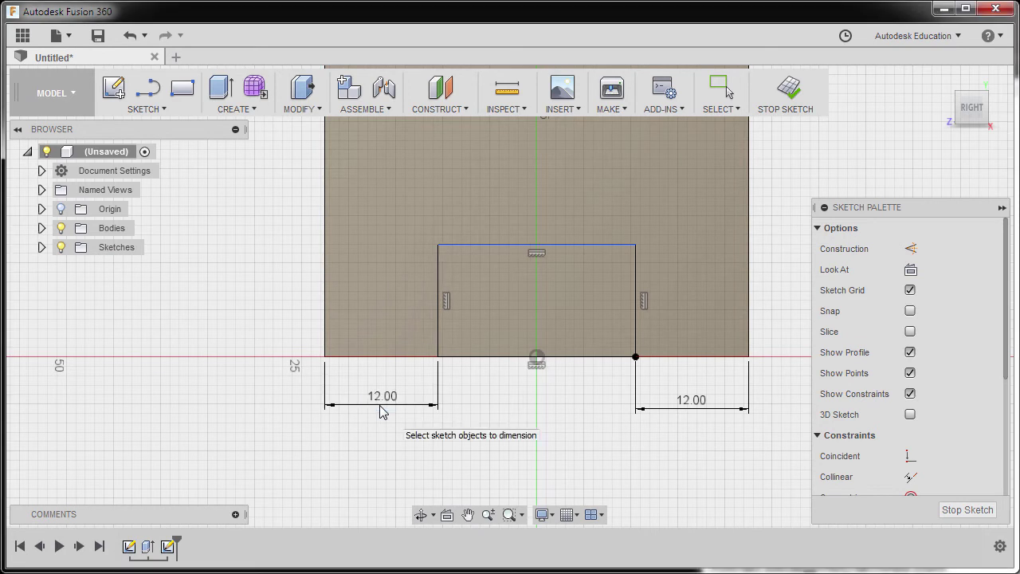
Dimension the rectangle's height as 15 mm between its upper and lower sides.
{"action": "left_click", "coordinate": [608, 246]}
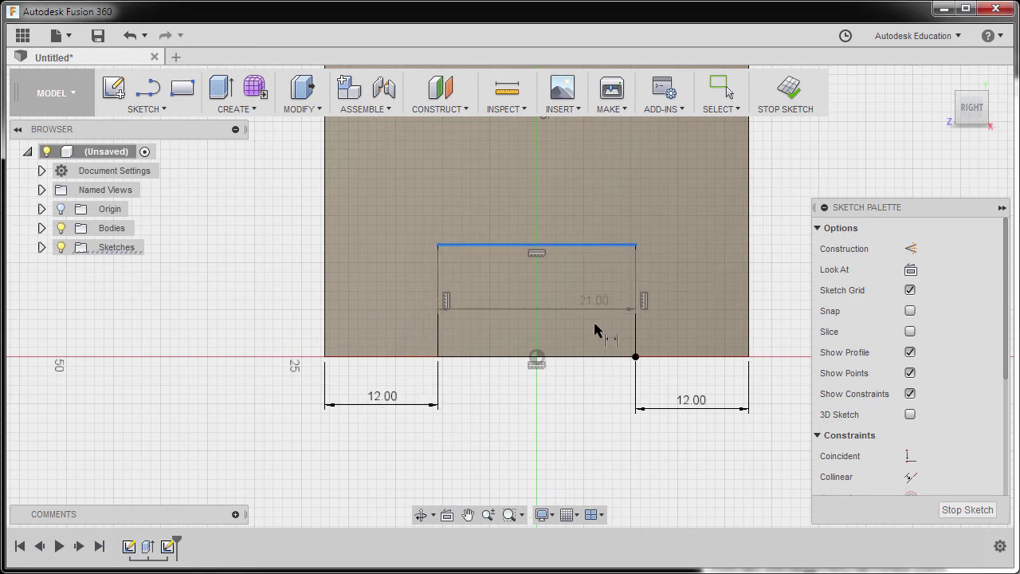
{"action": "left_click", "coordinate": [604, 357]}
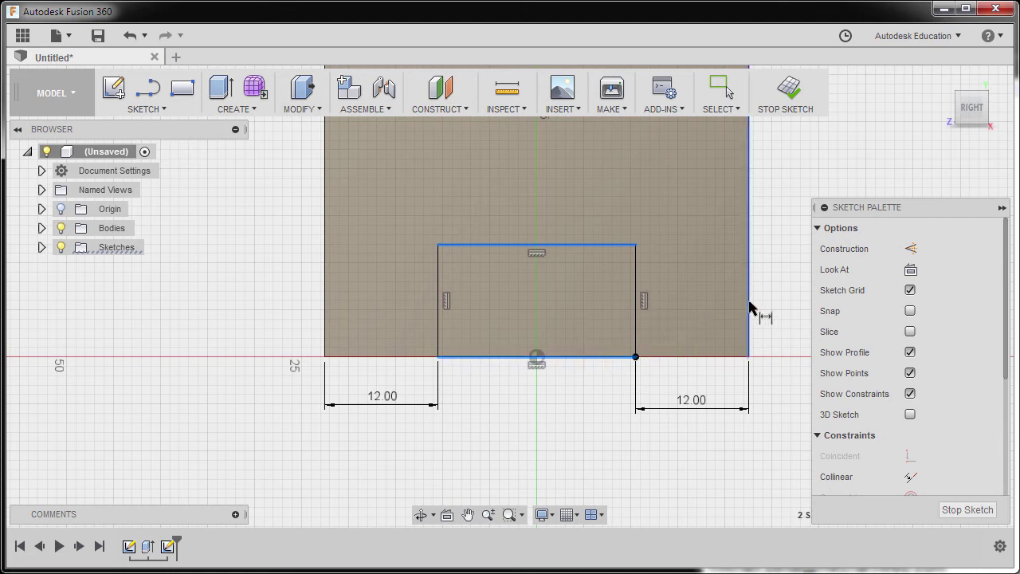
{"action": "left_click", "coordinate": [776, 304]}
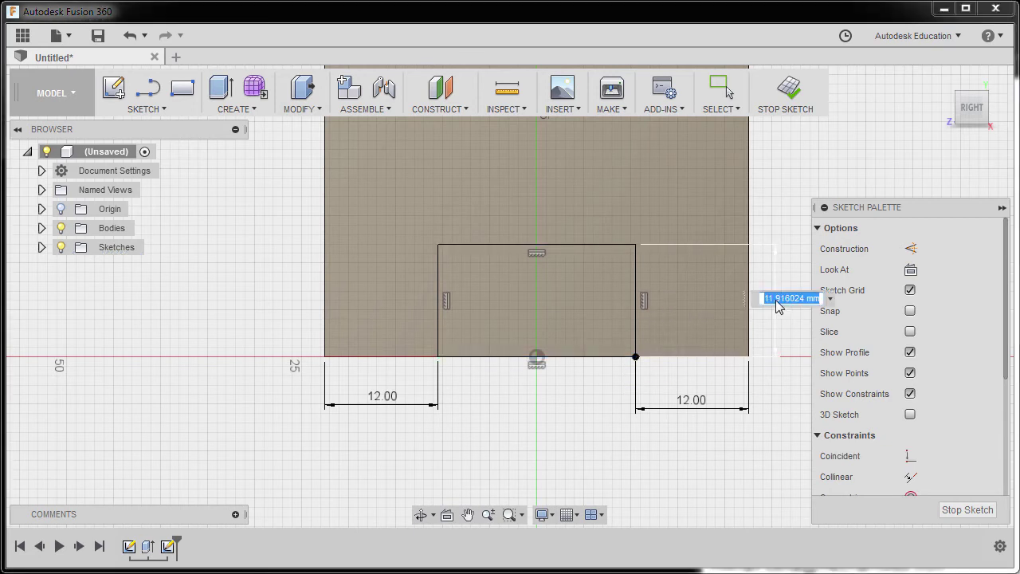
{"action": "type", "text": "15"}
{"action": "key", "text": "Return"}
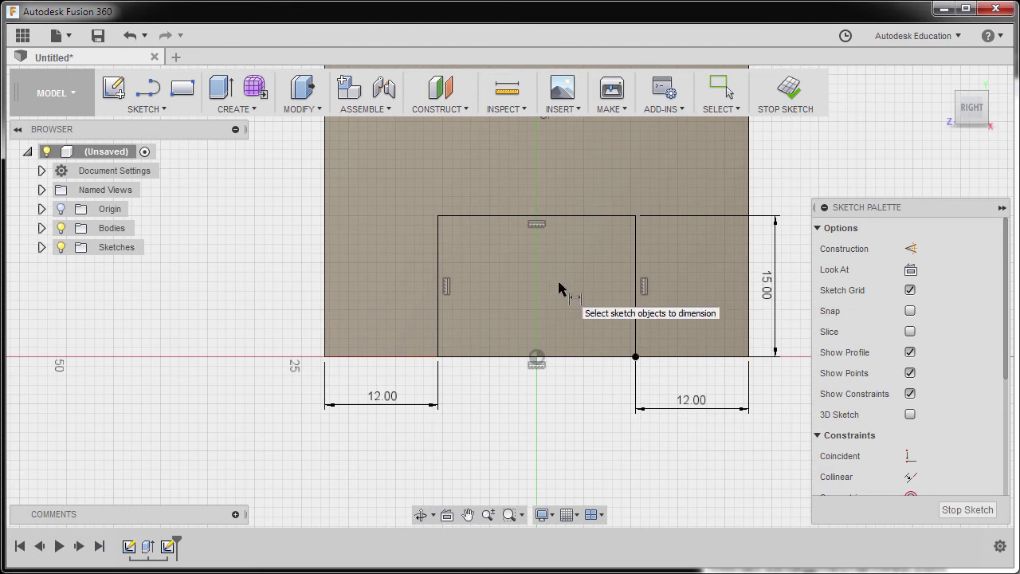
Extrude the 15 mm high rectangle profile as a cut with extent To Object, ending at the block's opposite left face.
{"action": "key", "text": "e"}
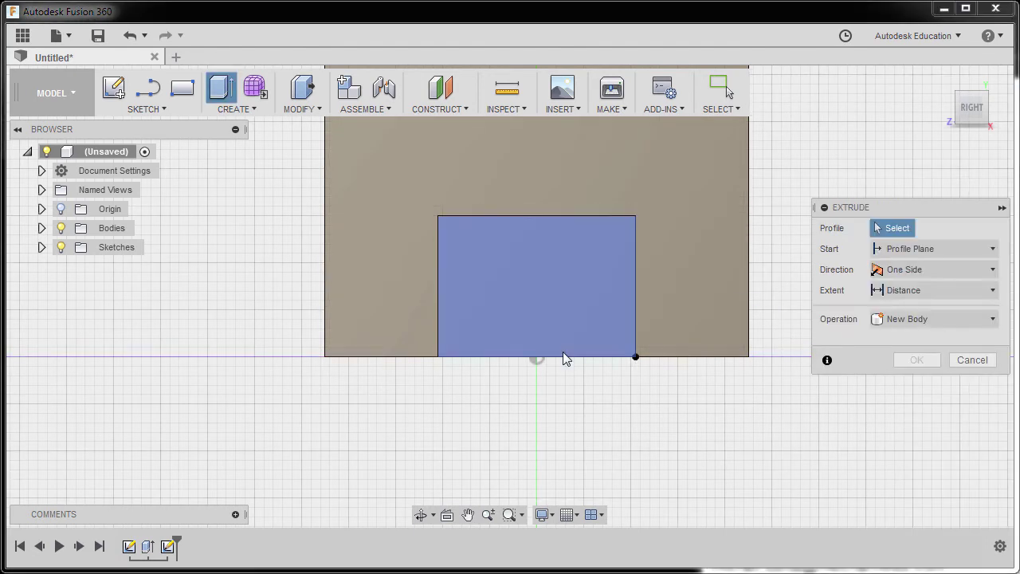
{"action": "left_click", "coordinate": [558, 289]}
{"action": "middle_click_drag", "start_coordinate": [552, 296], "coordinate": [690, 371], "text": "shift"}
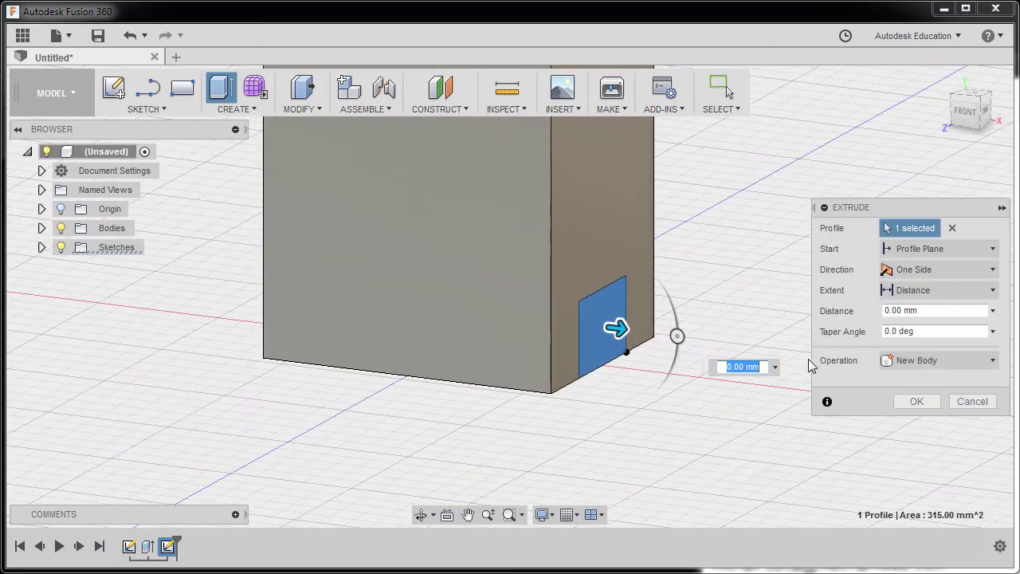
{"action": "left_click", "coordinate": [915, 296]}
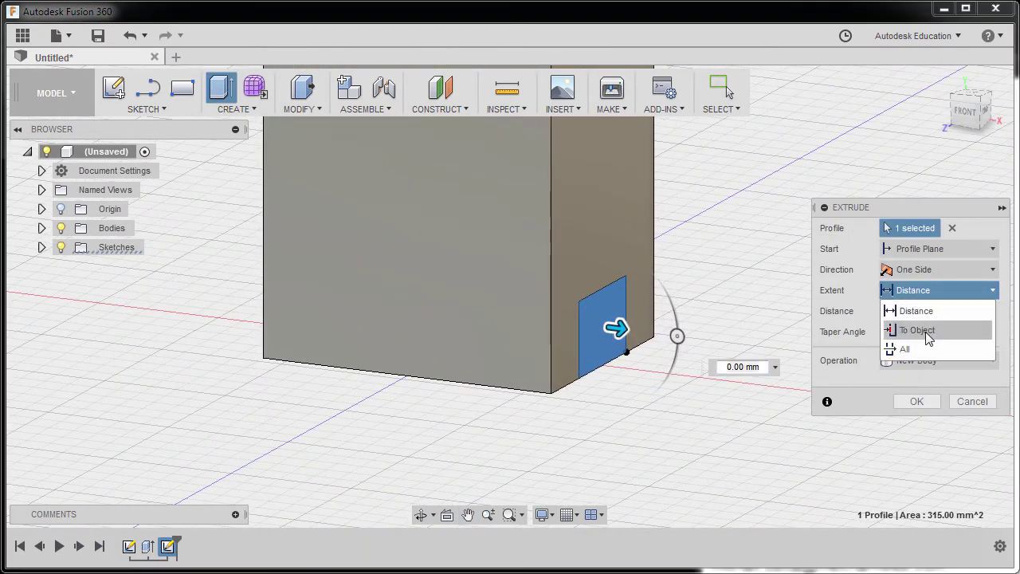
{"action": "left_click", "coordinate": [925, 331]}
{"action": "middle_click_drag", "start_coordinate": [739, 380], "coordinate": [597, 303], "text": "shift"}
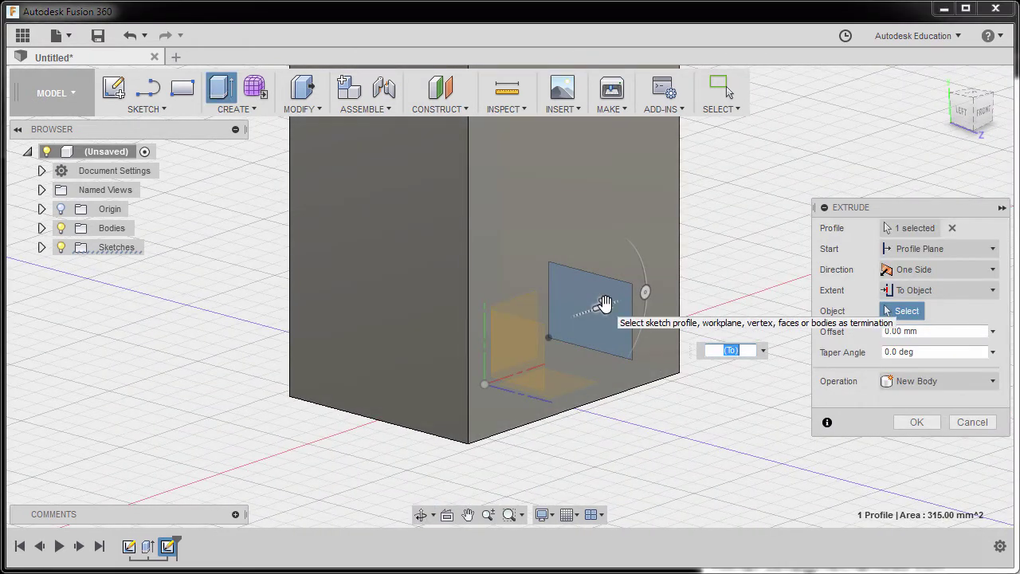
{"action": "left_click", "coordinate": [429, 322]}
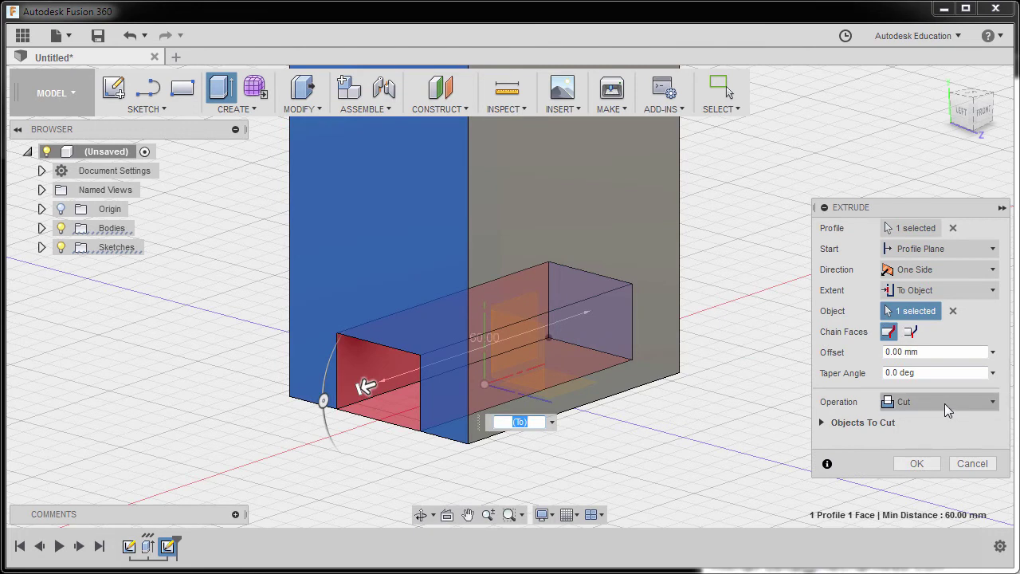
{"action": "left_click", "coordinate": [917, 463]}
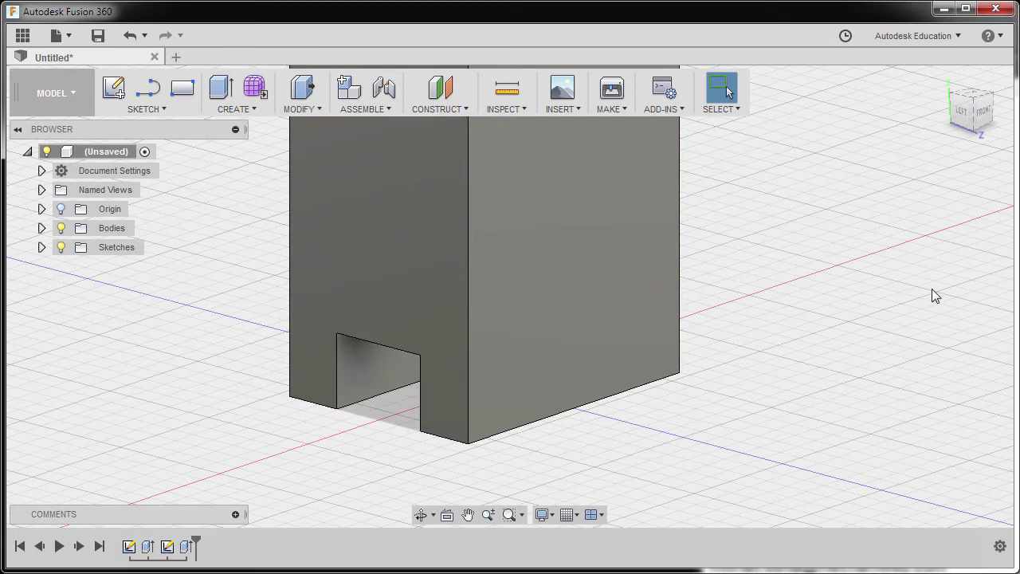
Consult the Monthly Challenge drawing and sketch a line sloping about 24° on the block's left face, from the top back corner to the front edge.
{"action": "left_click", "coordinate": [942, 78]}
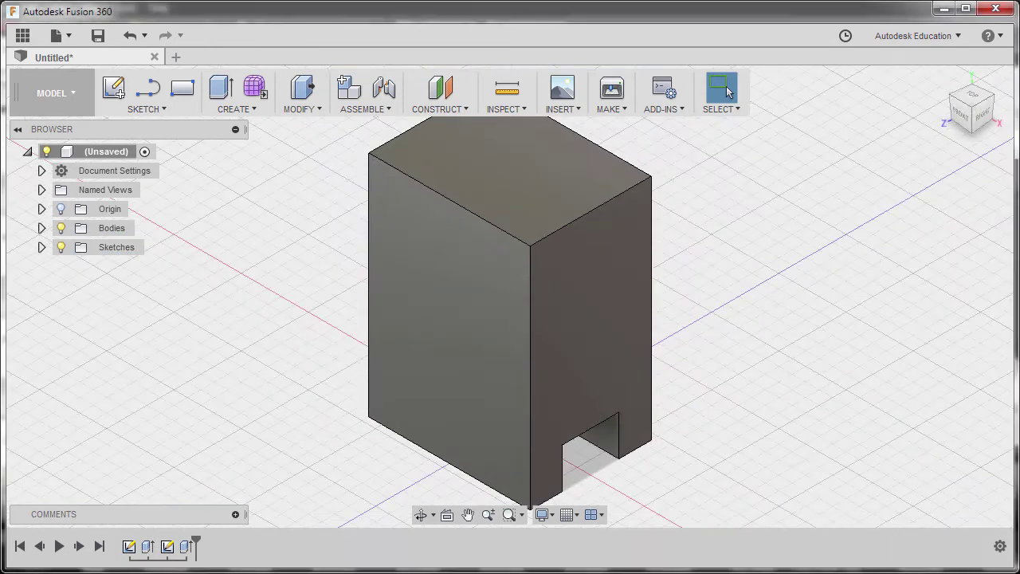
{"action": "key", "text": "alt+Tab"}
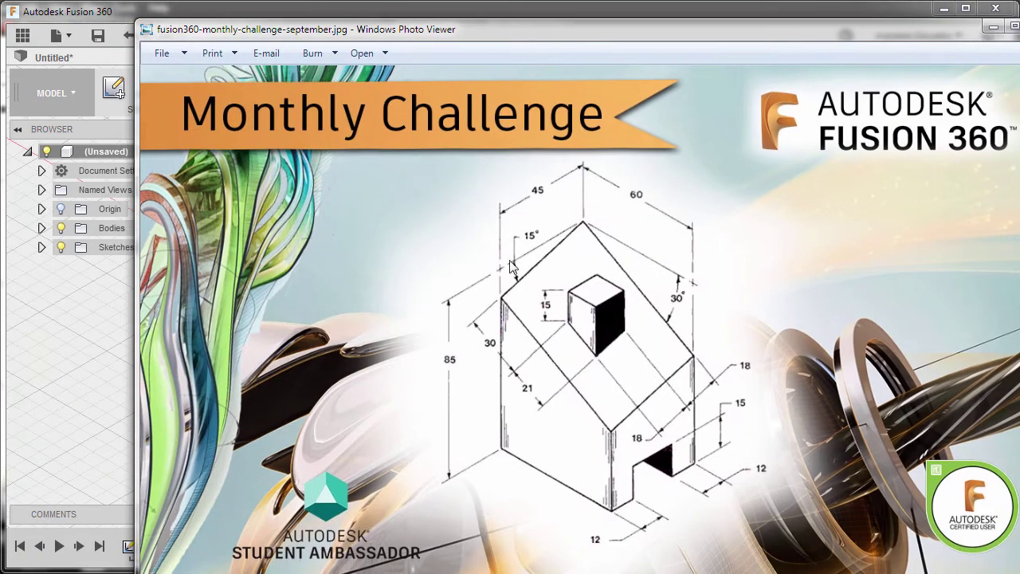
{"action": "left_click", "coordinate": [992, 27]}
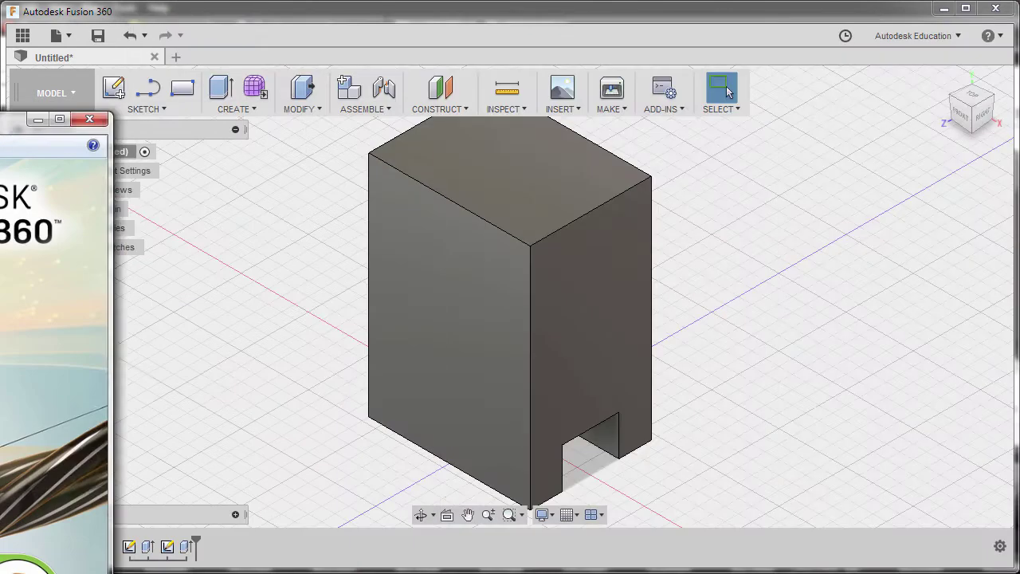
{"action": "key", "text": "l"}
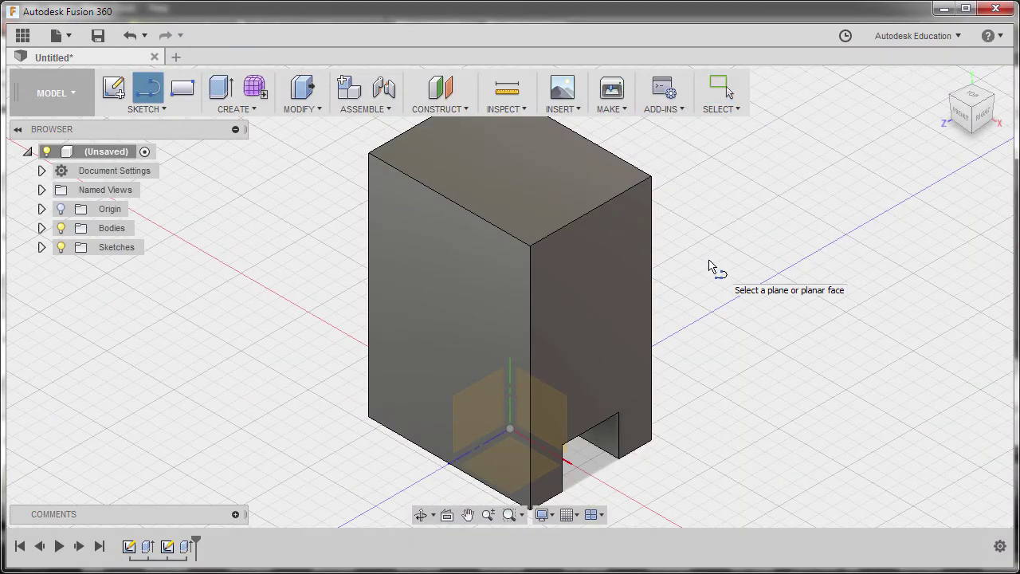
{"action": "left_click", "coordinate": [518, 343]}
{"action": "middle_click_drag", "start_coordinate": [390, 315], "coordinate": [528, 298], "text": "shift"}
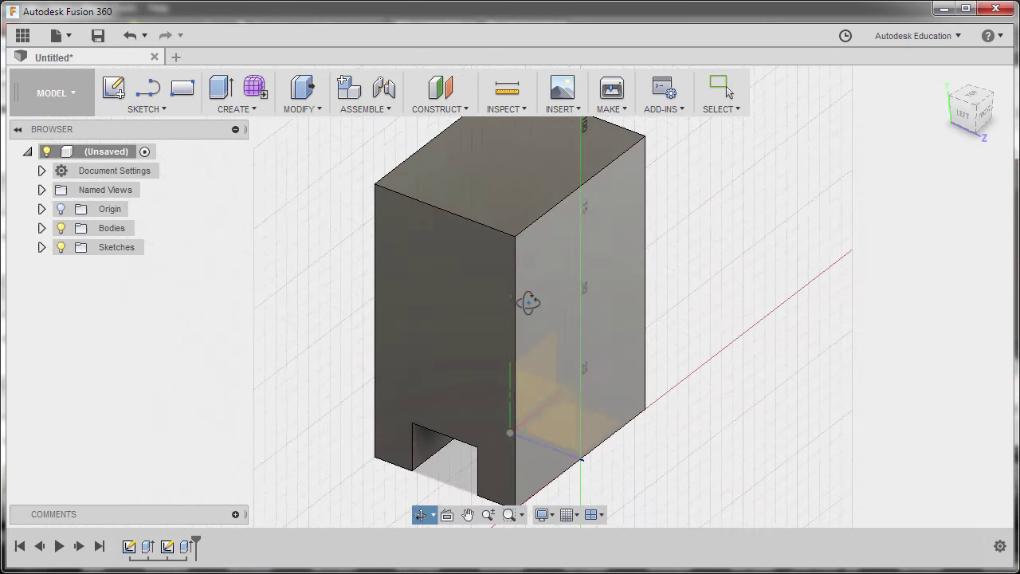
{"action": "left_click", "coordinate": [483, 295]}
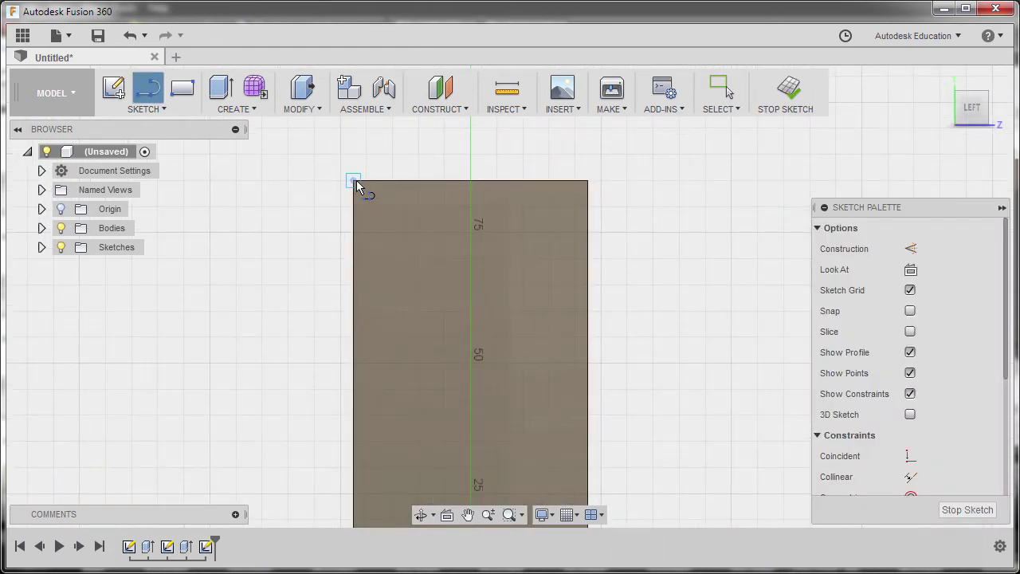
{"action": "left_click", "coordinate": [355, 183]}
{"action": "double_click", "coordinate": [589, 285]}
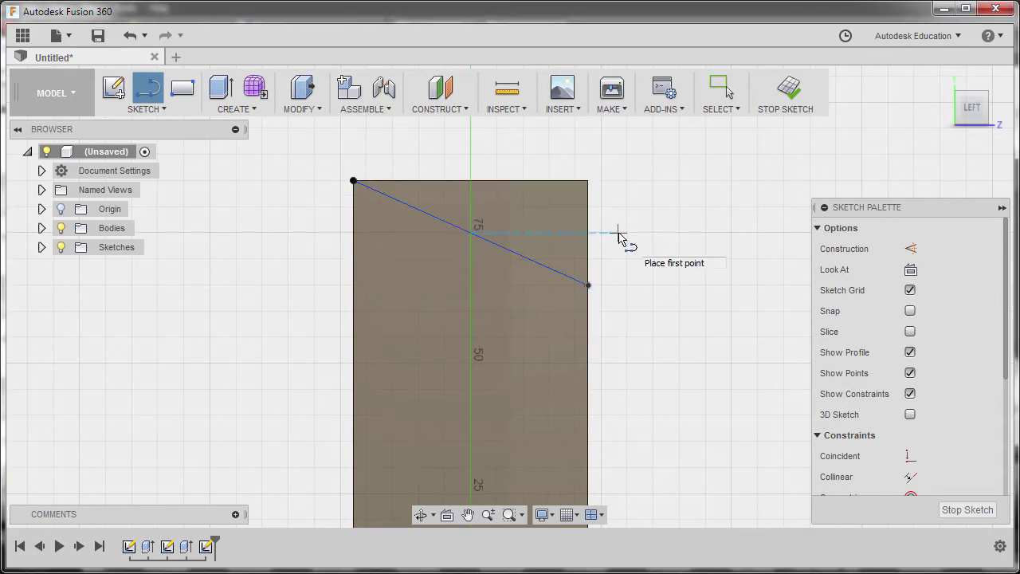
{"action": "key", "text": "Escape"}
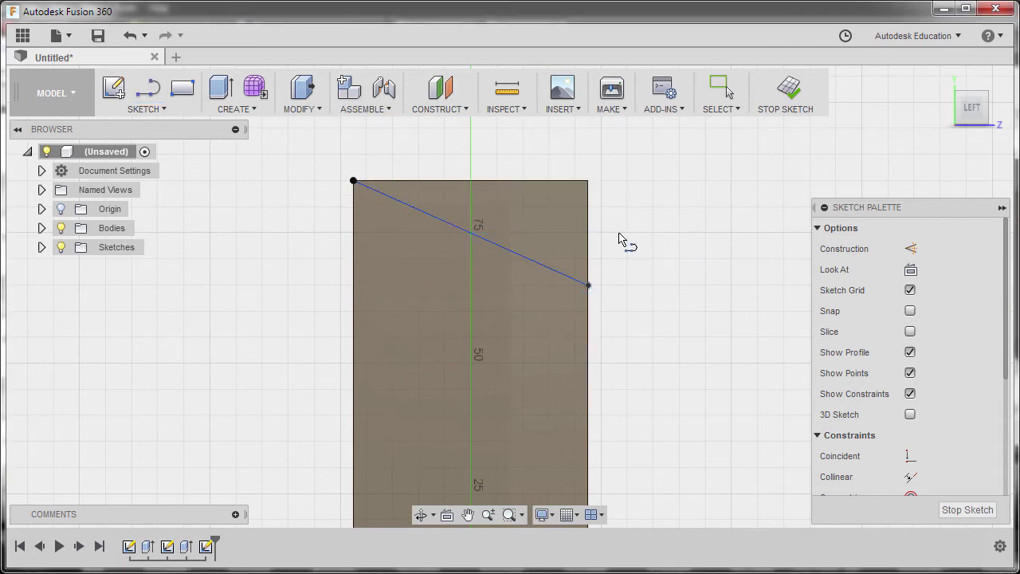
Dimension the angle between the left face's top edge and the sloping line as 15°, and finish the sketch.
{"action": "left_click", "coordinate": [536, 185]}
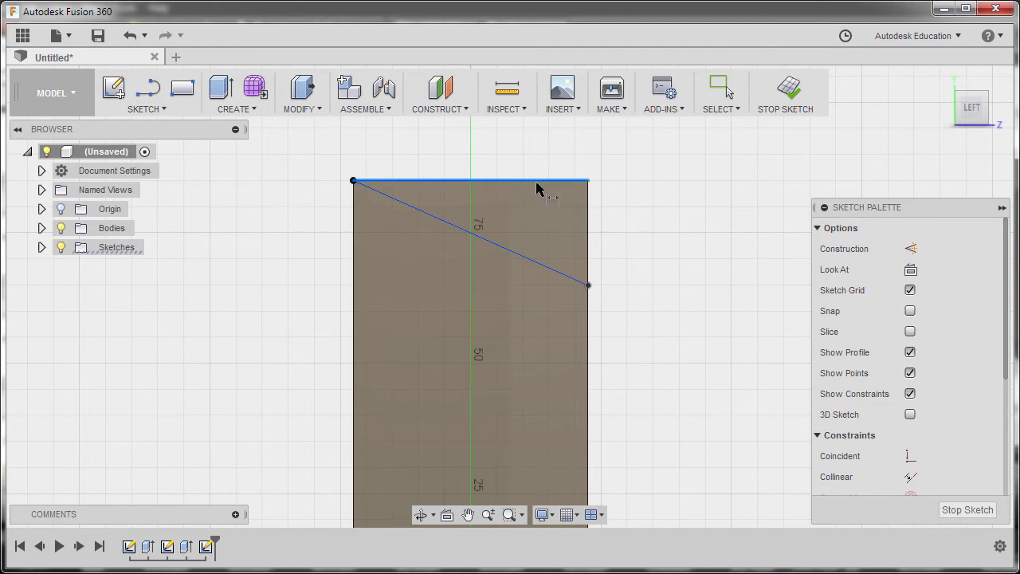
{"action": "left_click", "coordinate": [534, 259]}
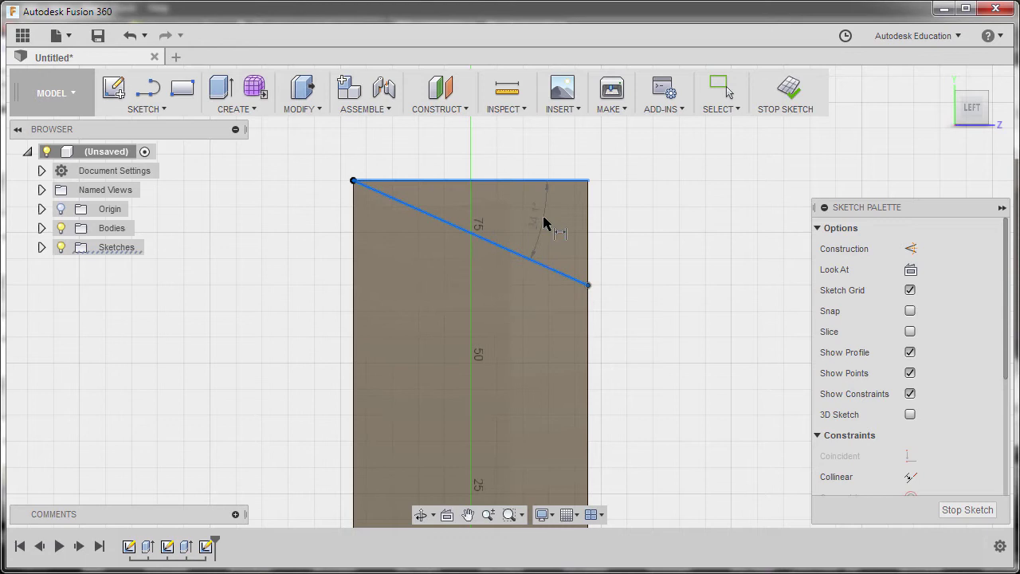
{"action": "left_click", "coordinate": [545, 222]}
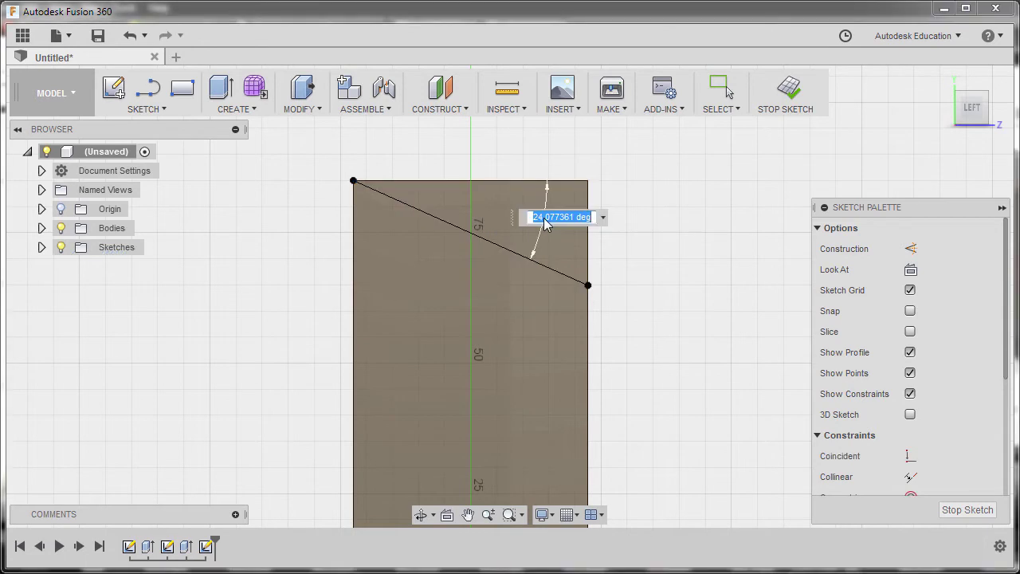
{"action": "type", "text": "15"}
{"action": "key", "text": "Return"}
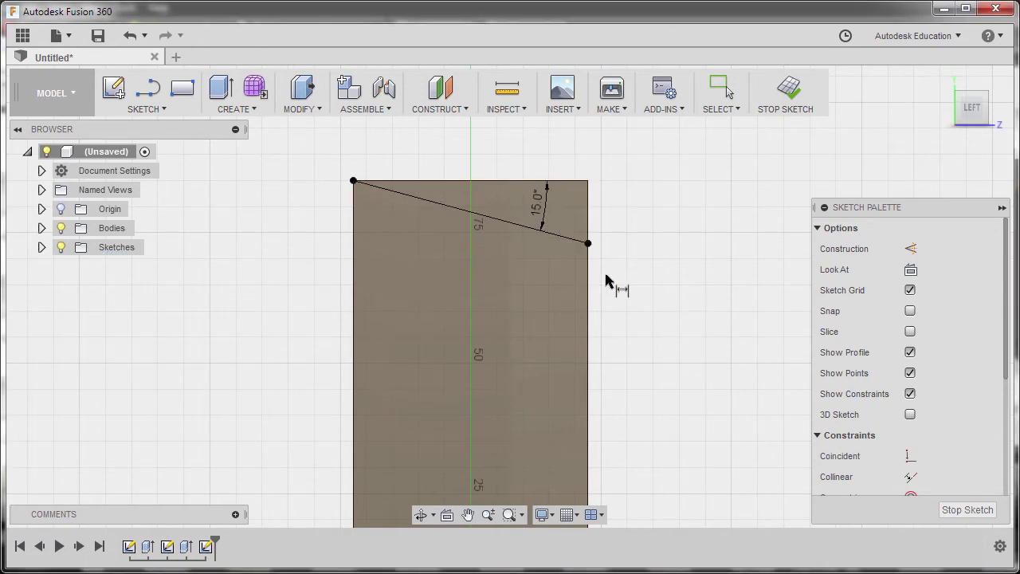
{"action": "mouse_move", "coordinate": [667, 284]}
{"action": "middle_mouse_down", "text": "shift"}
{"action": "mouse_move", "coordinate": [433, 301]}
{"action": "mouse_move", "coordinate": [542, 263]}
{"action": "middle_mouse_up", "text": "shift"}
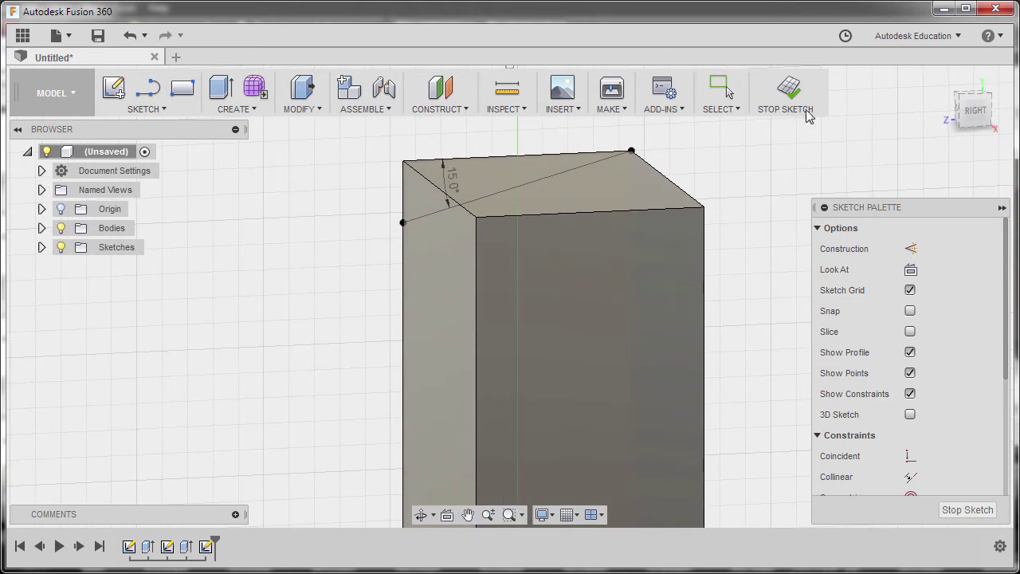
{"action": "left_click", "coordinate": [807, 117]}
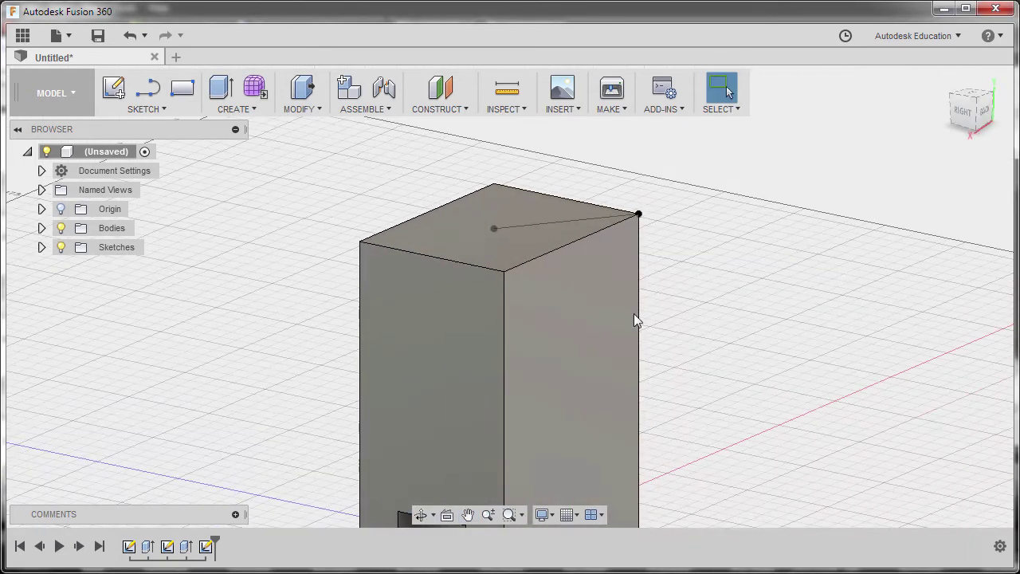
Sketch a sloping line on the block's back face, from the top corner shared with the left face down to the opposite vertical edge.
{"action": "key", "text": "l"}
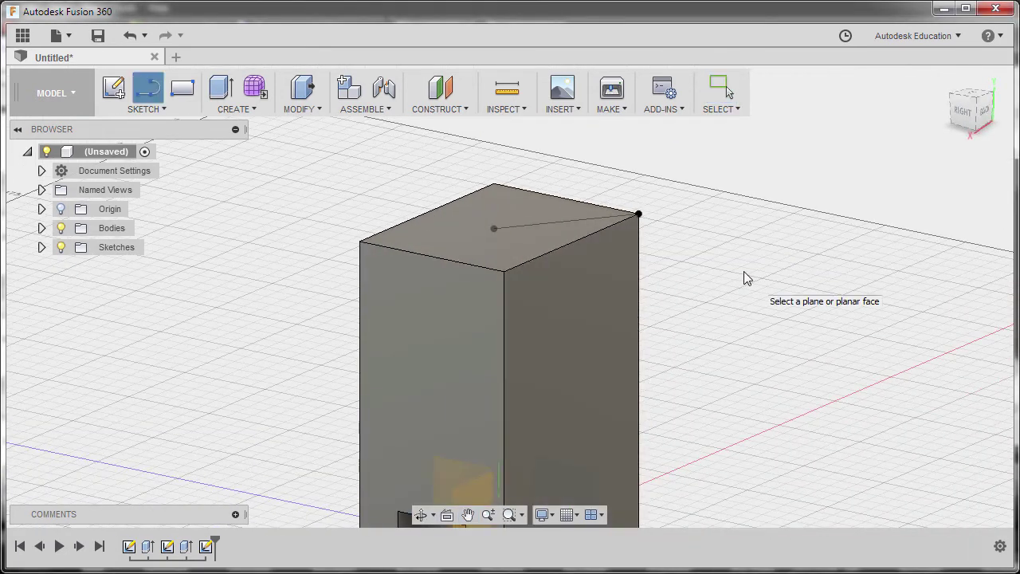
{"action": "left_click", "coordinate": [611, 327]}
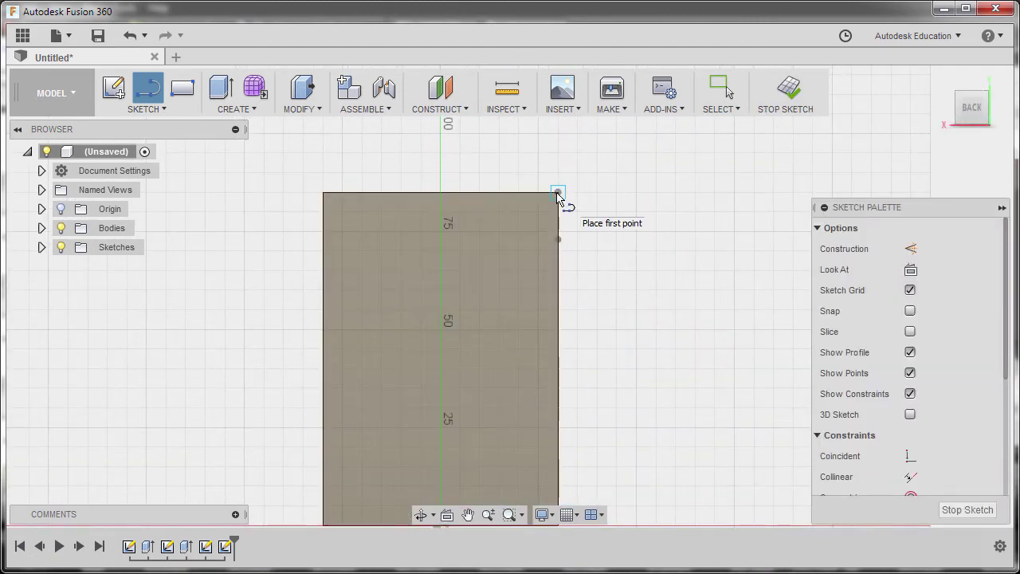
{"action": "left_click", "coordinate": [558, 194]}
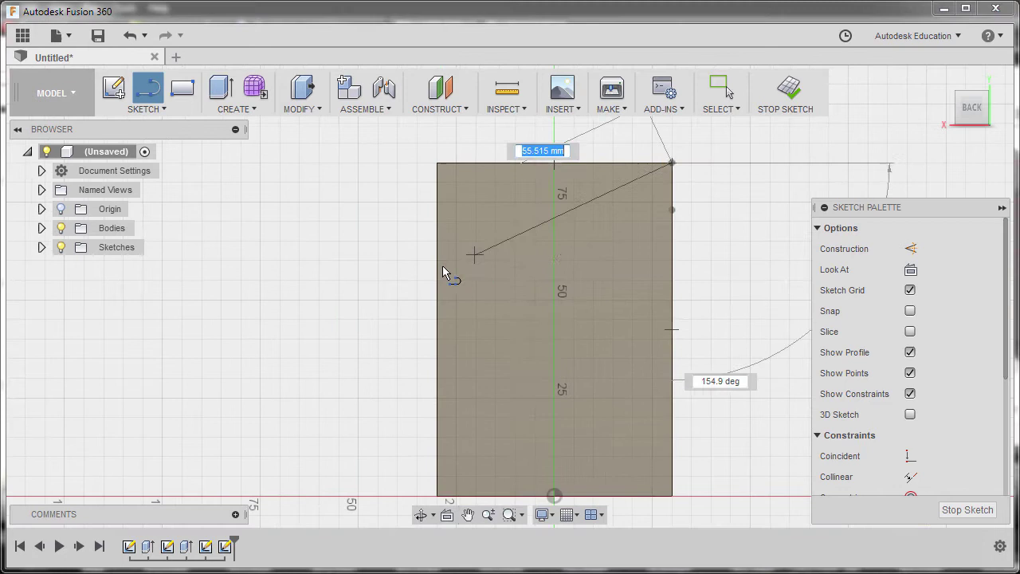
{"action": "double_click", "coordinate": [436, 268]}
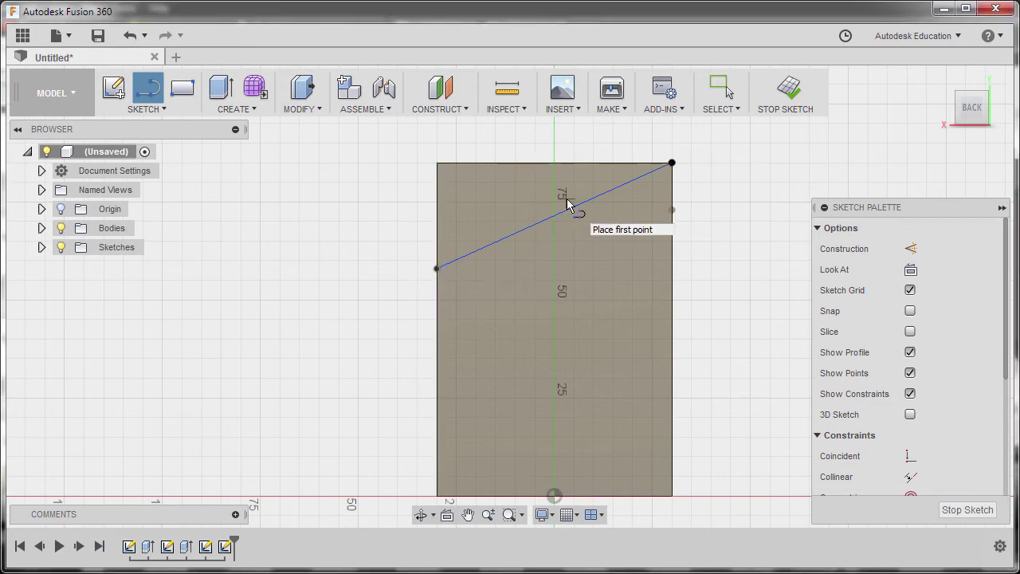
{"action": "key", "text": "Escape"}
Dimension the angle between the back face's top edge and the sloping line as 30°, and finish the sketch.
{"action": "left_click", "coordinate": [569, 164]}
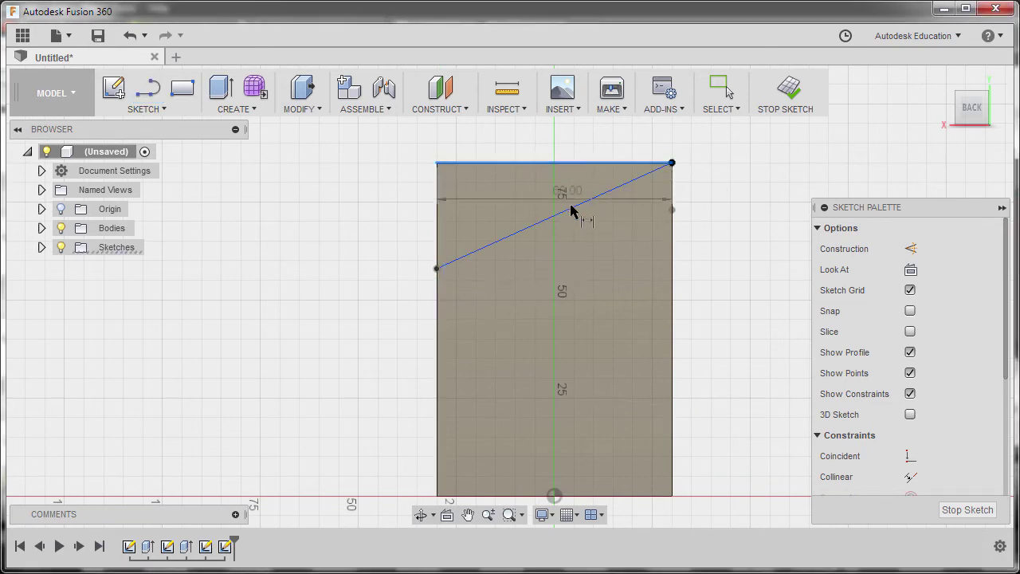
{"action": "left_click", "coordinate": [571, 211]}
{"action": "left_click", "coordinate": [505, 200]}
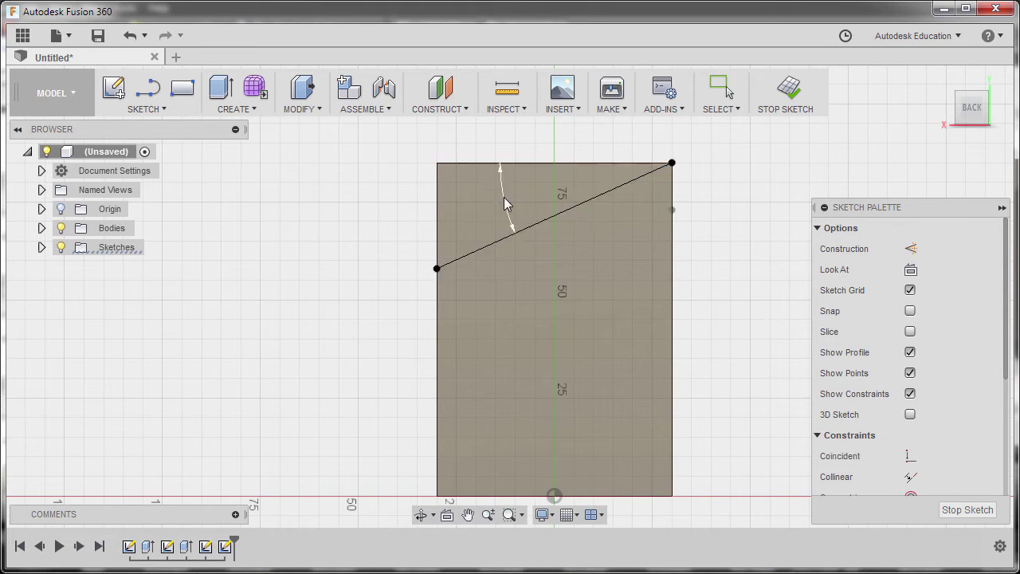
{"action": "type", "text": "30"}
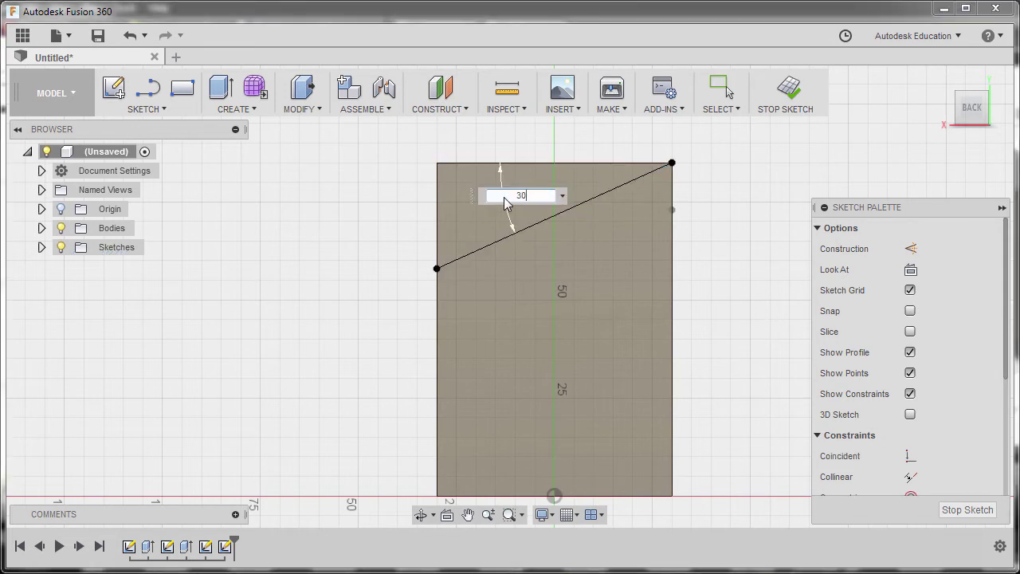
{"action": "key", "text": "Return"}
{"action": "scroll", "coordinate": [445, 239], "scroll_direction": "down", "scroll_amount": 3}
{"action": "middle_click_drag", "start_coordinate": [444, 239], "coordinate": [648, 255], "text": "shift"}
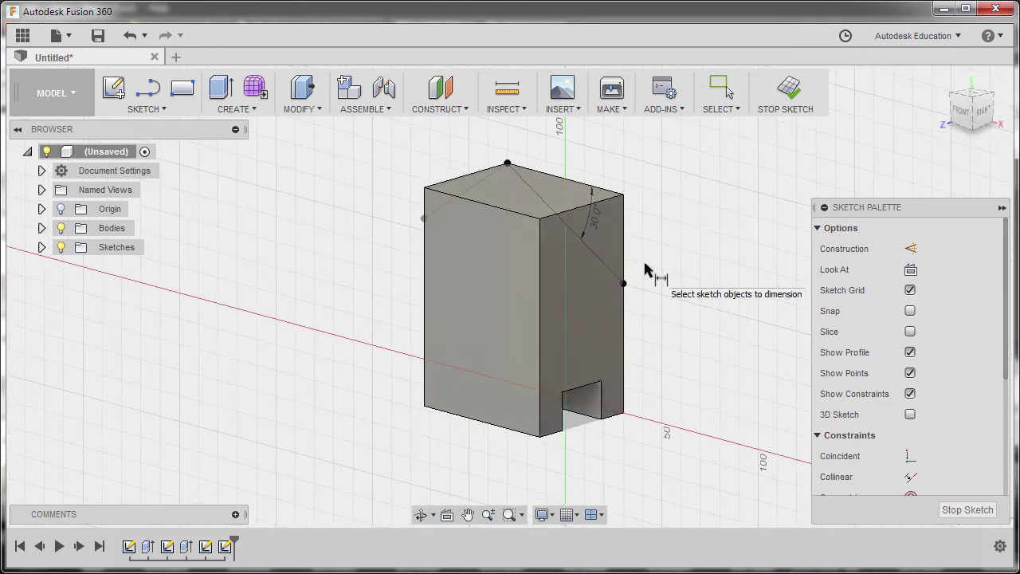
{"action": "left_click", "coordinate": [788, 89]}
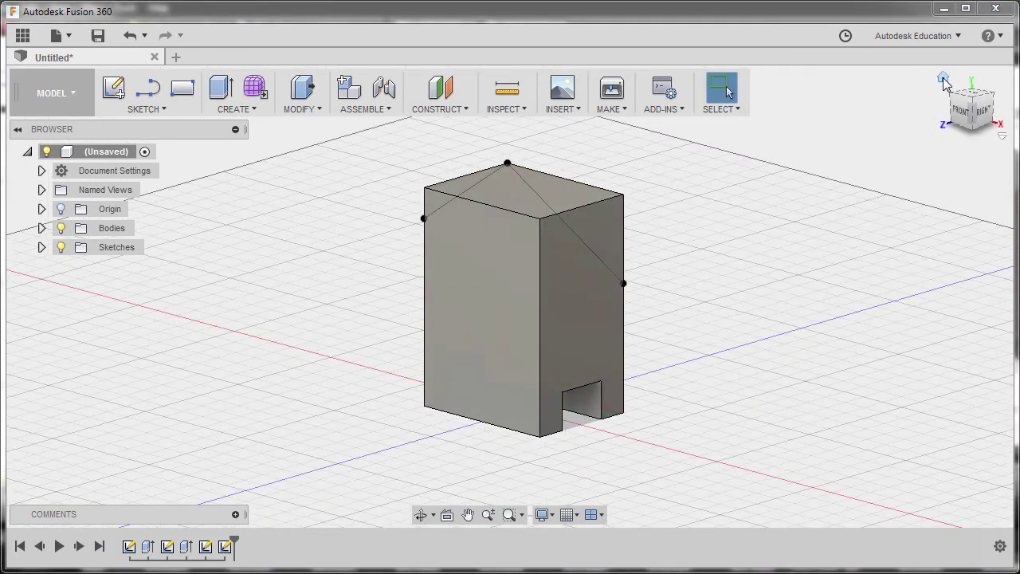
Construct a plane through three points: the block's top back corner and the lower endpoints of the two sloping lines.
{"action": "left_click", "coordinate": [944, 83]}
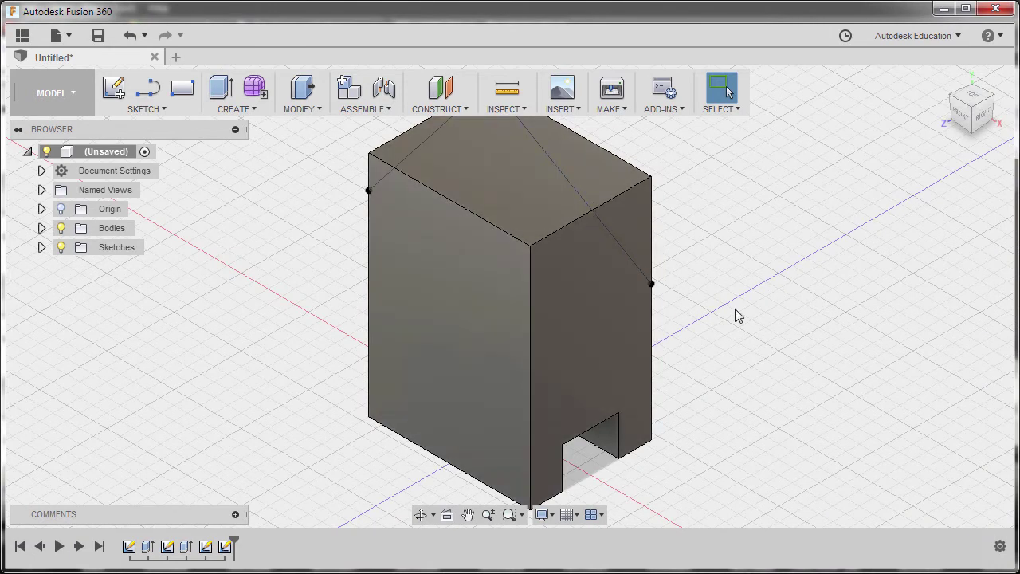
{"action": "left_click", "coordinate": [466, 109]}
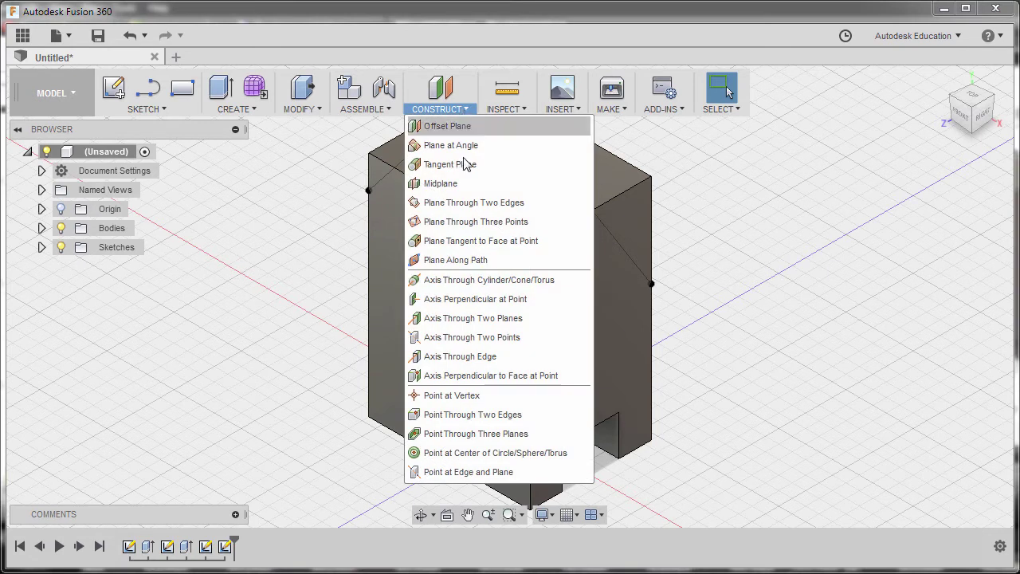
{"action": "left_click", "coordinate": [475, 229]}
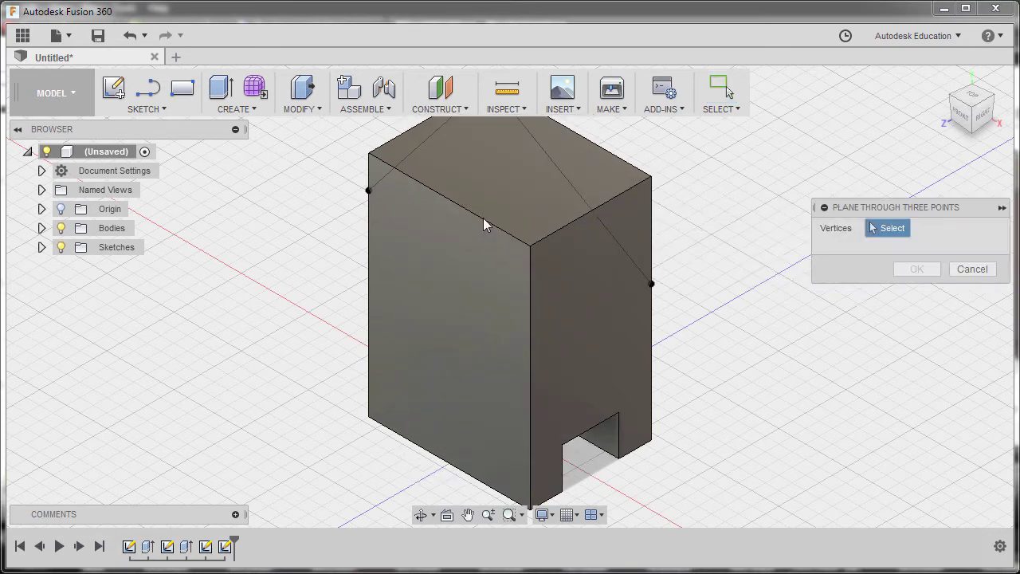
{"action": "middle_click_drag", "start_coordinate": [485, 223], "coordinate": [478, 278], "text": "shift"}
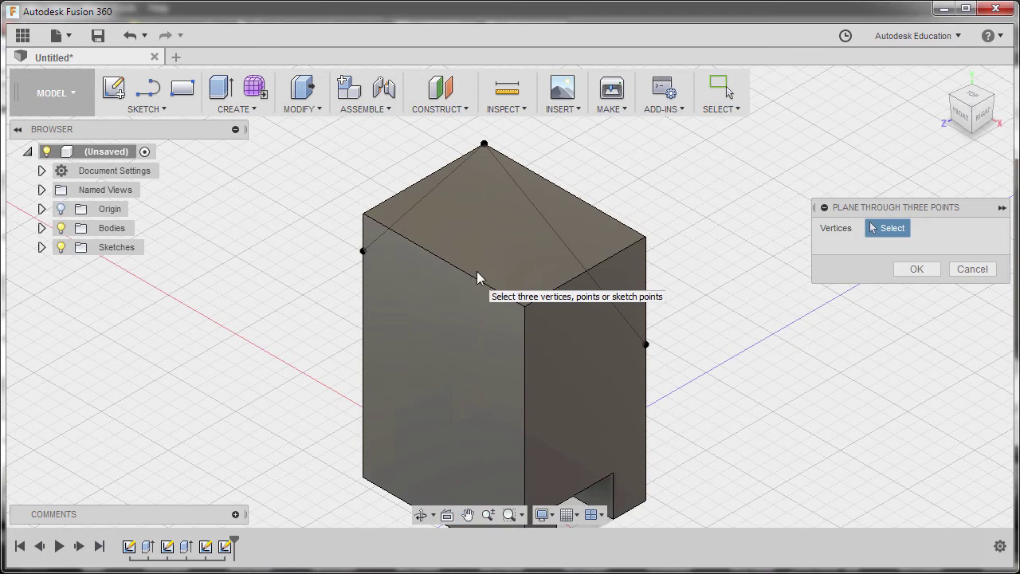
{"action": "left_click", "coordinate": [484, 147]}
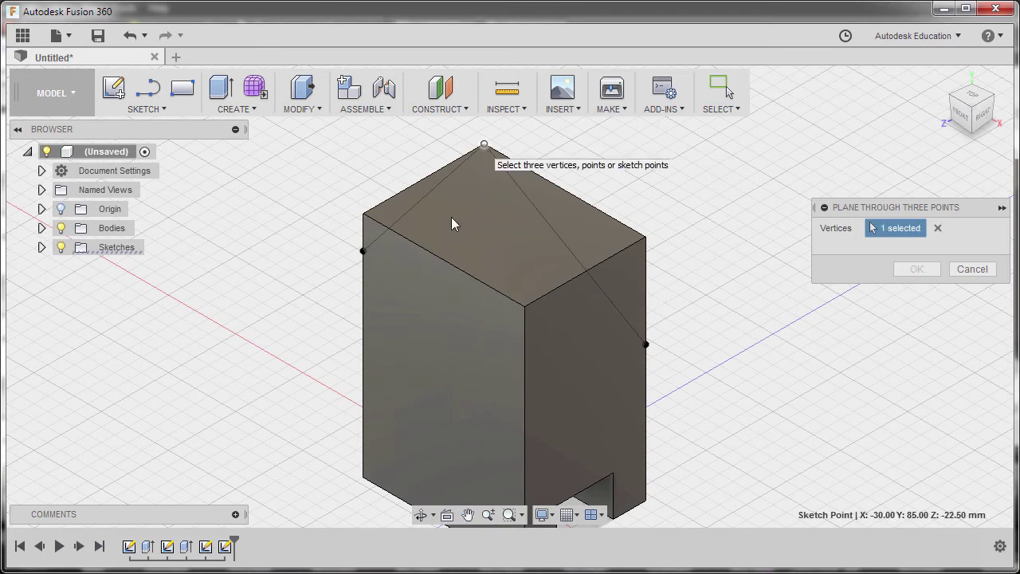
{"action": "left_click", "coordinate": [363, 251]}
{"action": "left_click", "coordinate": [645, 346]}
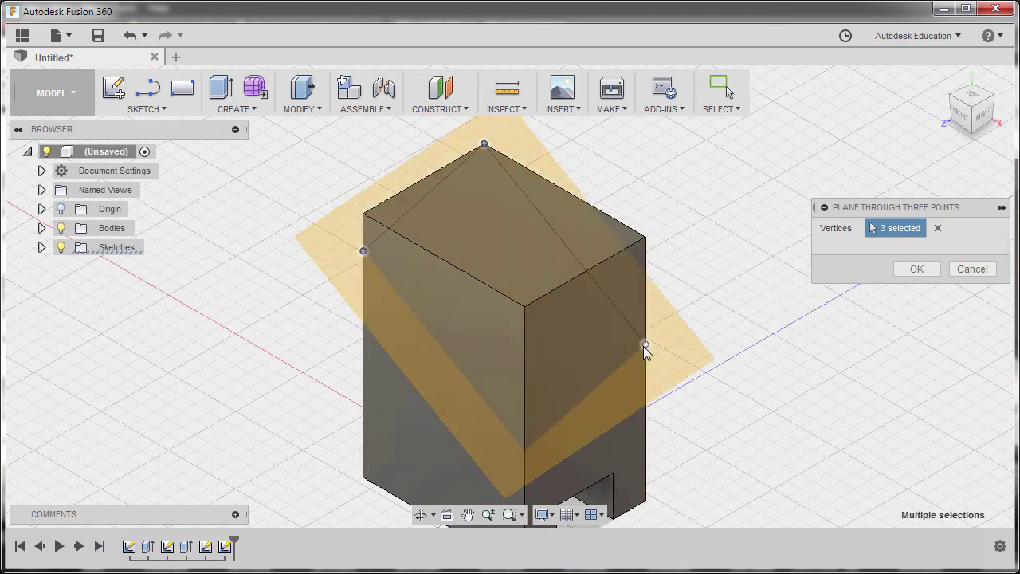
{"action": "middle_click_drag", "start_coordinate": [643, 346], "coordinate": [701, 348]}
{"action": "left_click", "coordinate": [914, 269]}
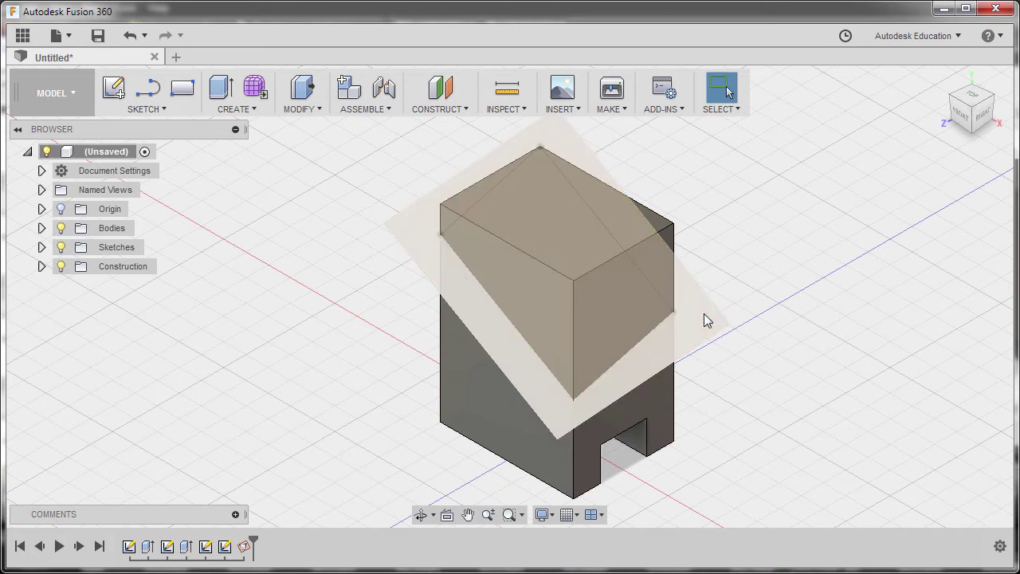
Split the block body with the sloped construction plane as the splitting tool.
{"action": "type", "text": "s"}
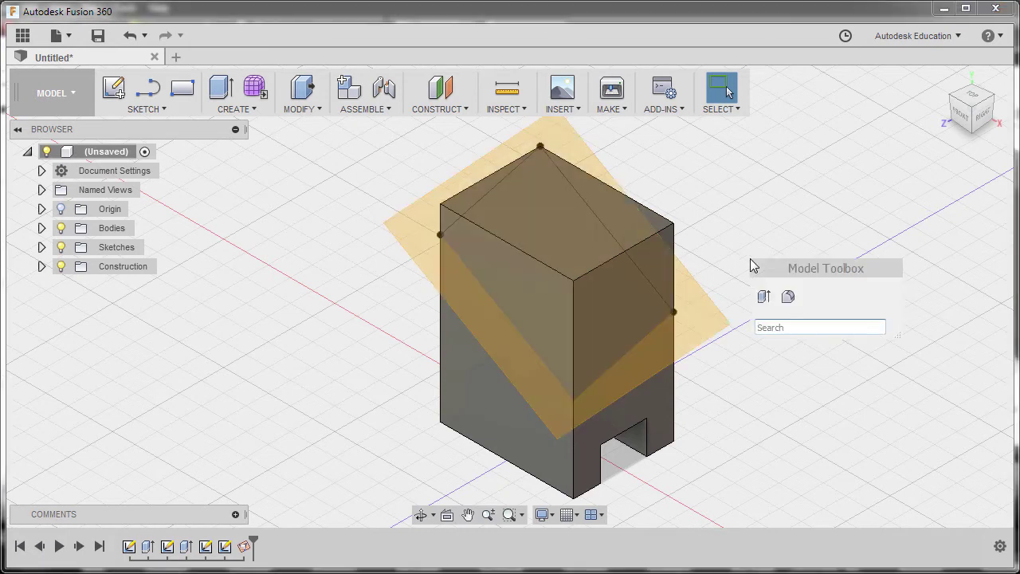
{"action": "type", "text": "sp"}
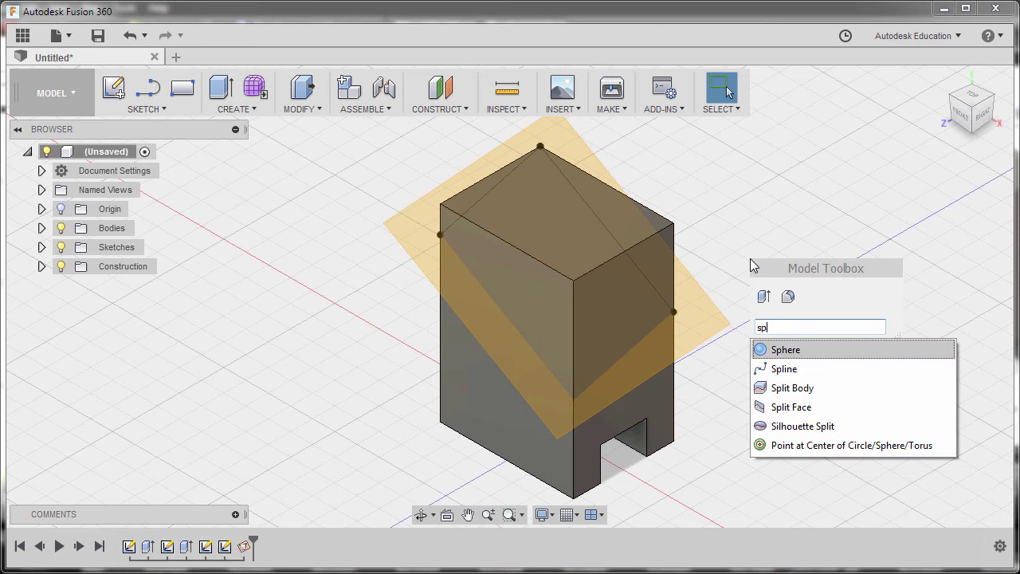
{"action": "left_click", "coordinate": [802, 388]}
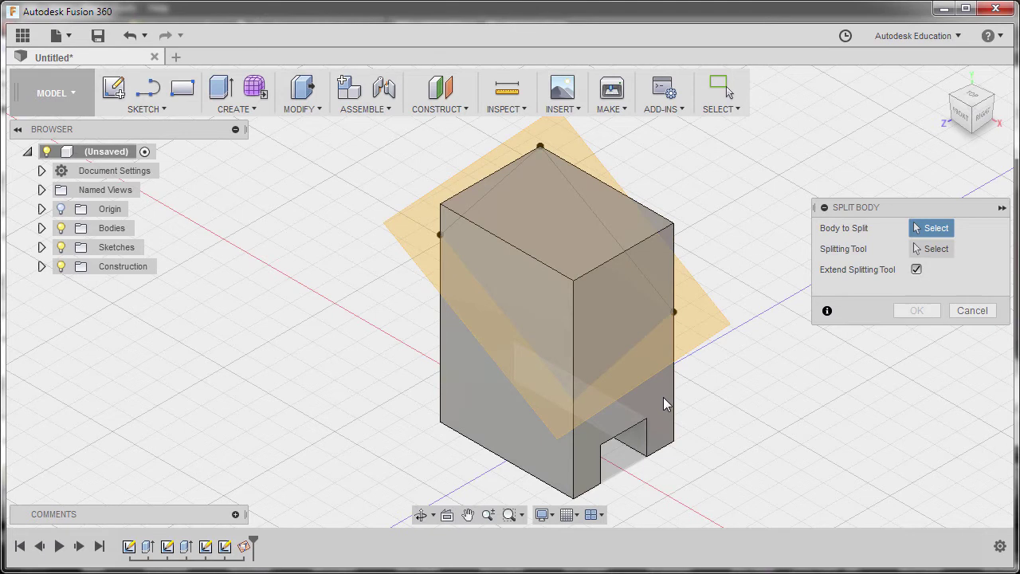
{"action": "left_click", "coordinate": [663, 397]}
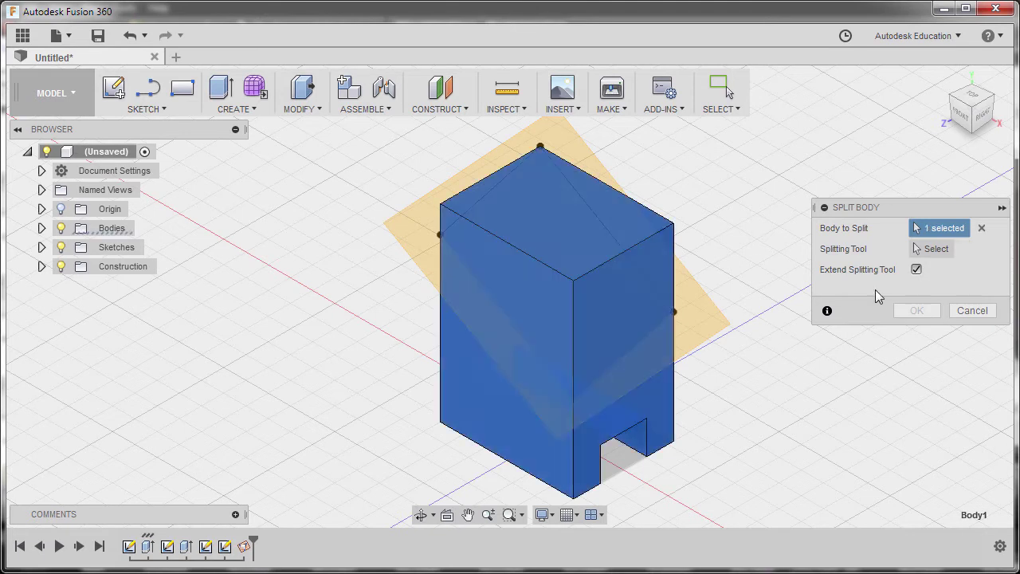
{"action": "left_click", "coordinate": [935, 250]}
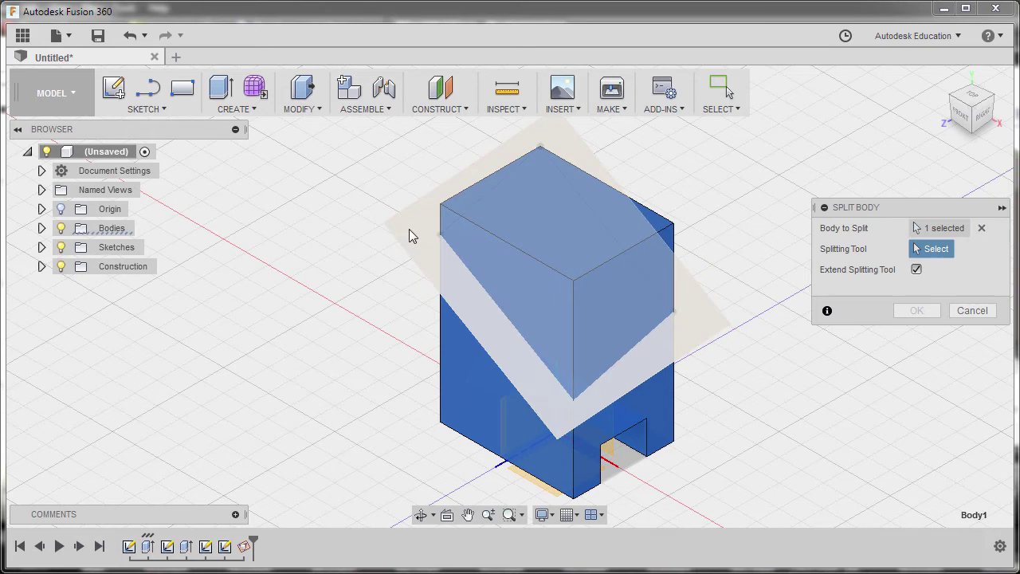
{"action": "left_click", "coordinate": [410, 236]}
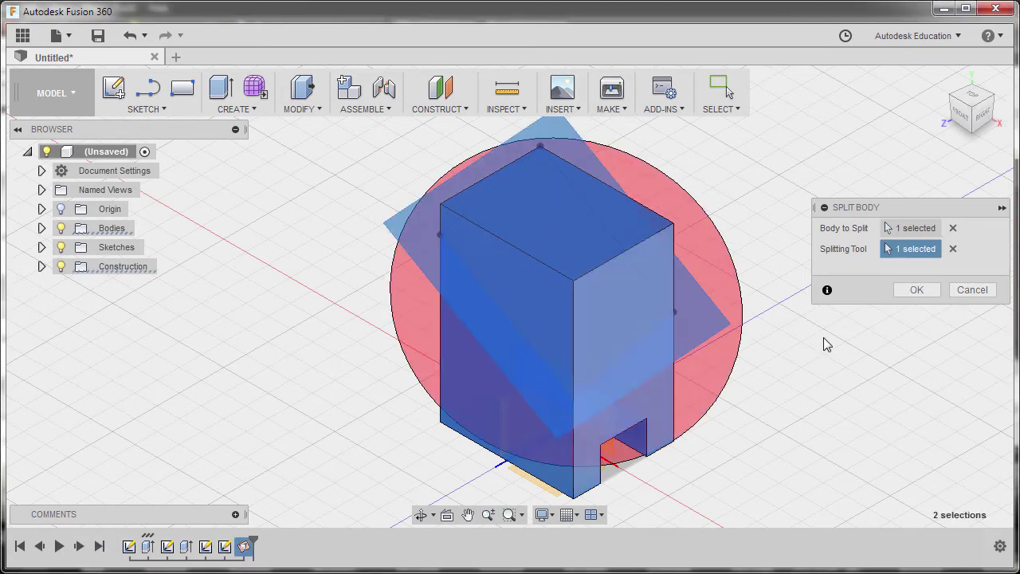
{"action": "left_click", "coordinate": [916, 289]}
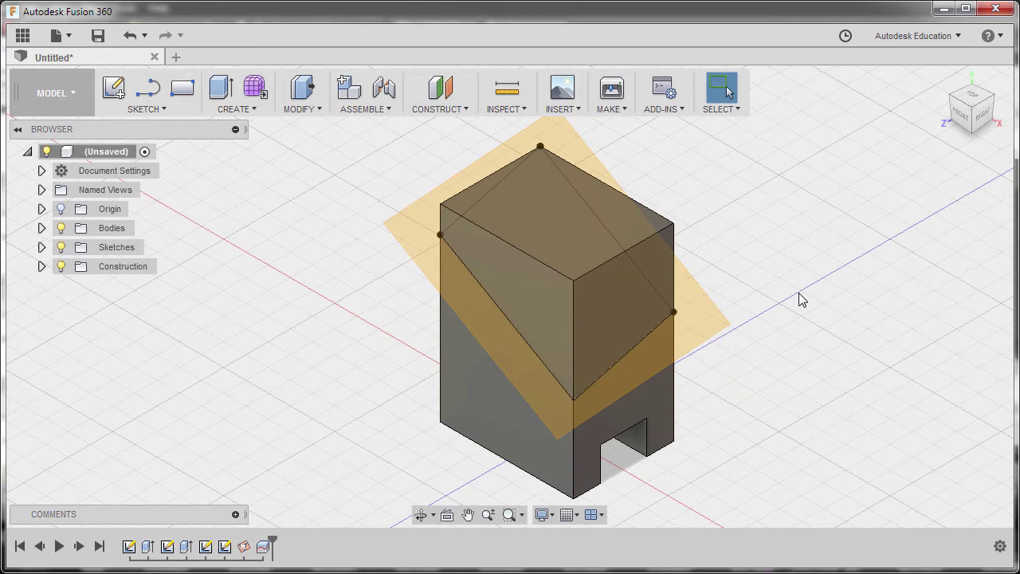
List the bodies, try deleting the upper body Body2, and undo the deletion.
{"action": "middle_click_drag", "start_coordinate": [798, 293], "coordinate": [800, 296], "text": "shift"}
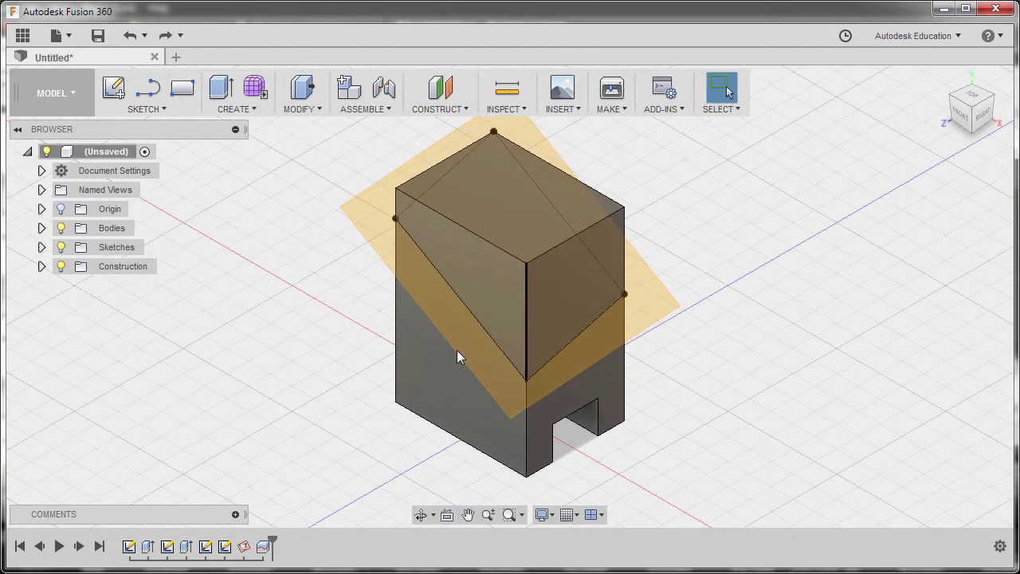
{"action": "left_click", "coordinate": [41, 229]}
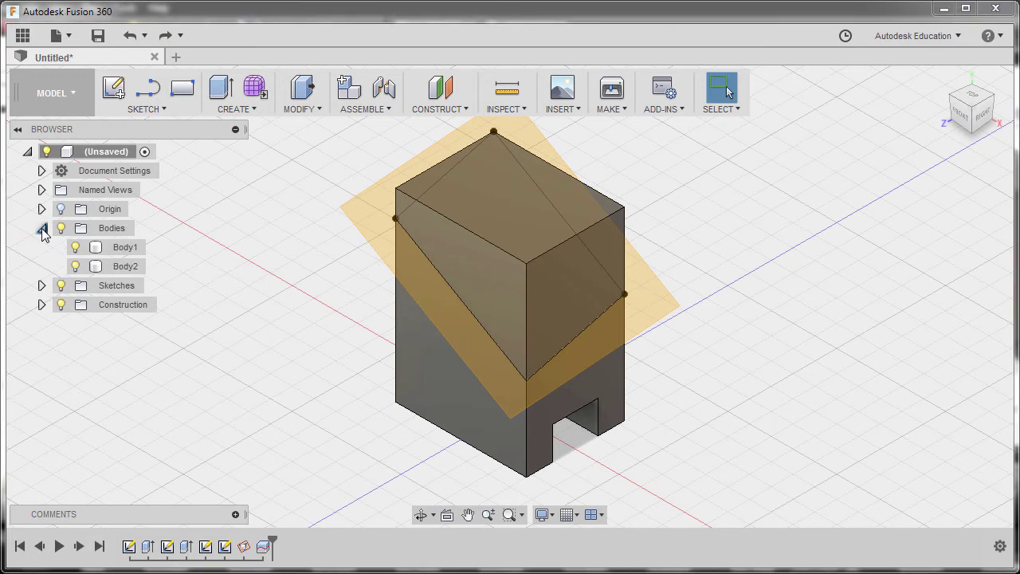
{"action": "left_click", "coordinate": [121, 265]}
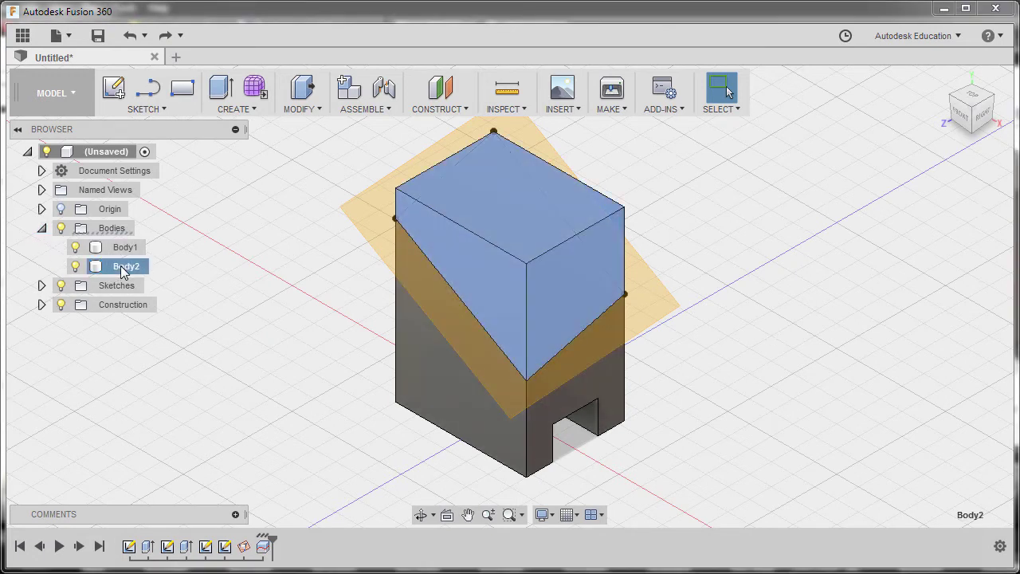
{"action": "left_click", "coordinate": [162, 280]}
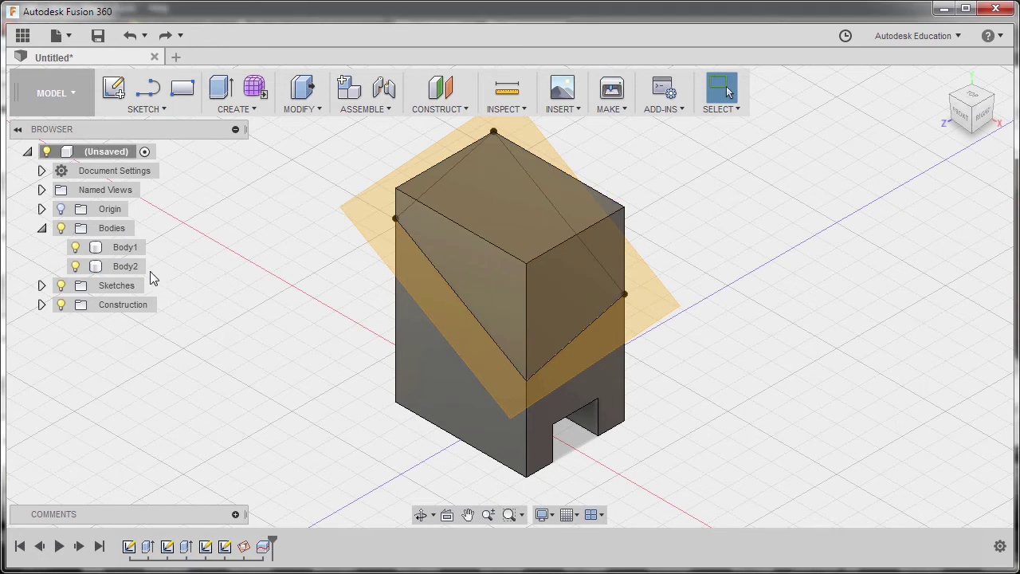
{"action": "left_click", "coordinate": [122, 268]}
{"action": "key", "text": "Delete"}
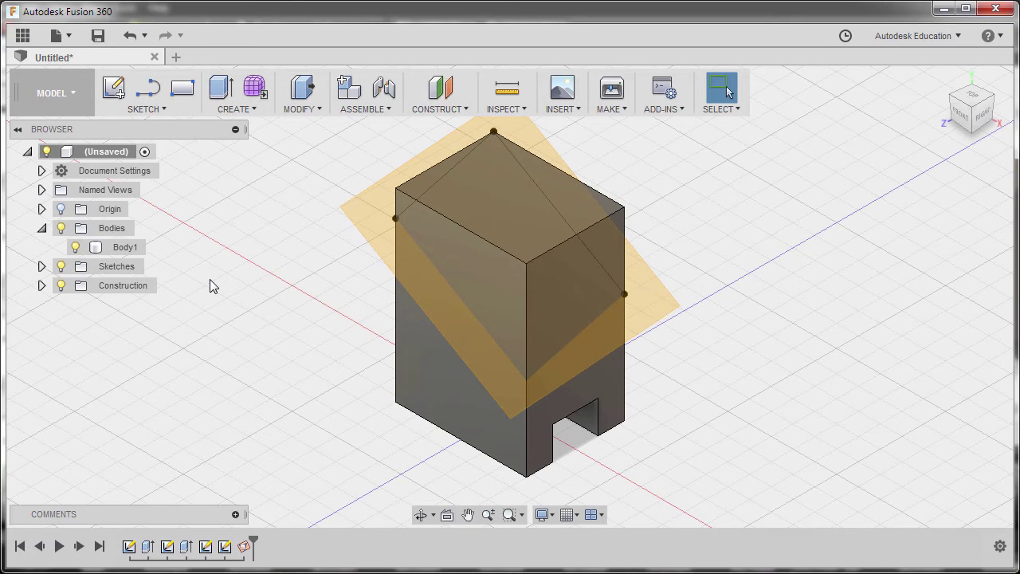
{"action": "key", "text": "ctrl+z"}
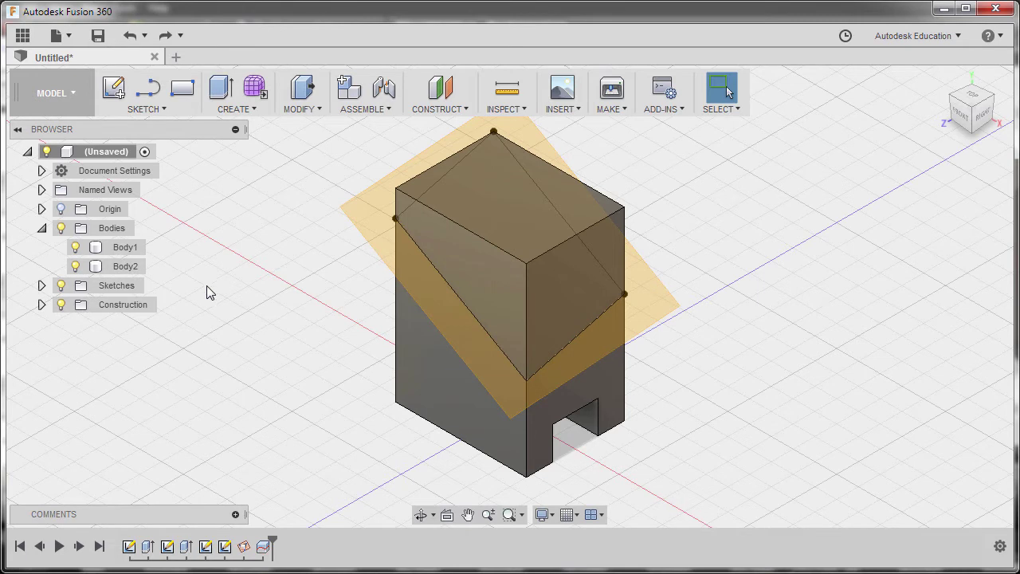
Remove the upper body Body2 with the Remove feature, and hide construction plane Plane1 and the two slope sketches.
{"action": "right_click", "coordinate": [121, 274]}
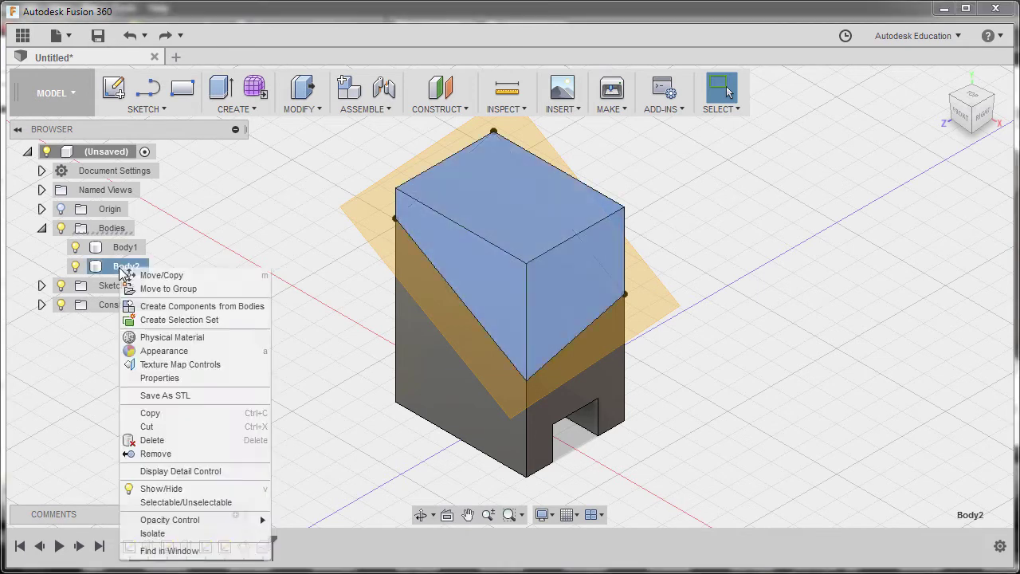
{"action": "left_click", "coordinate": [171, 453]}
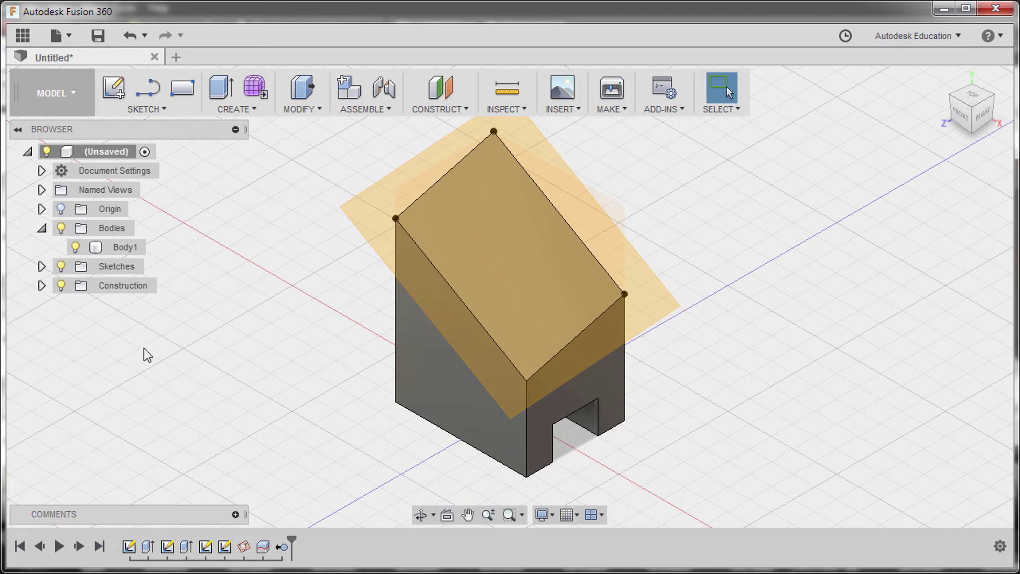
{"action": "left_click", "coordinate": [41, 285]}
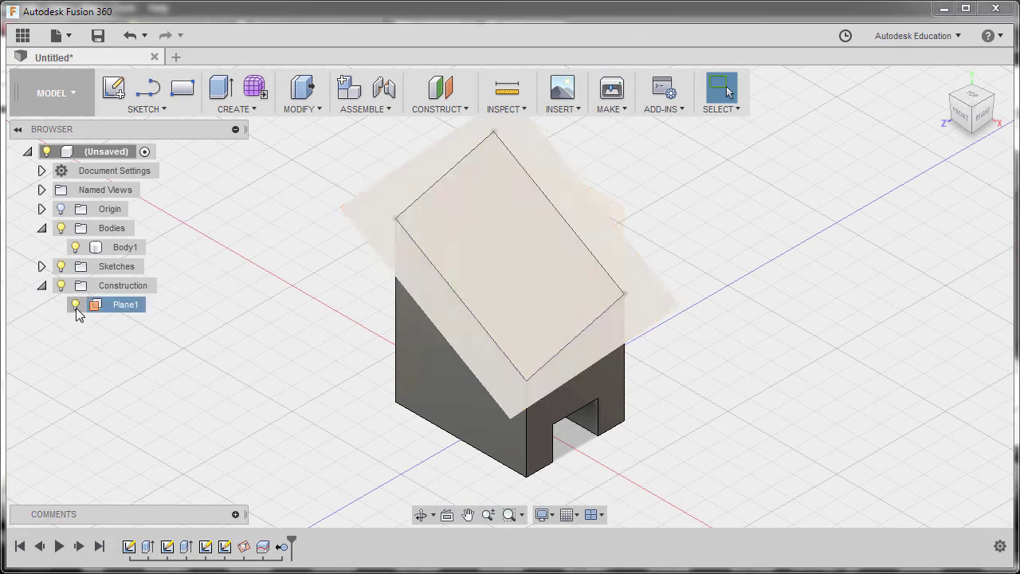
{"action": "left_click", "coordinate": [76, 306]}
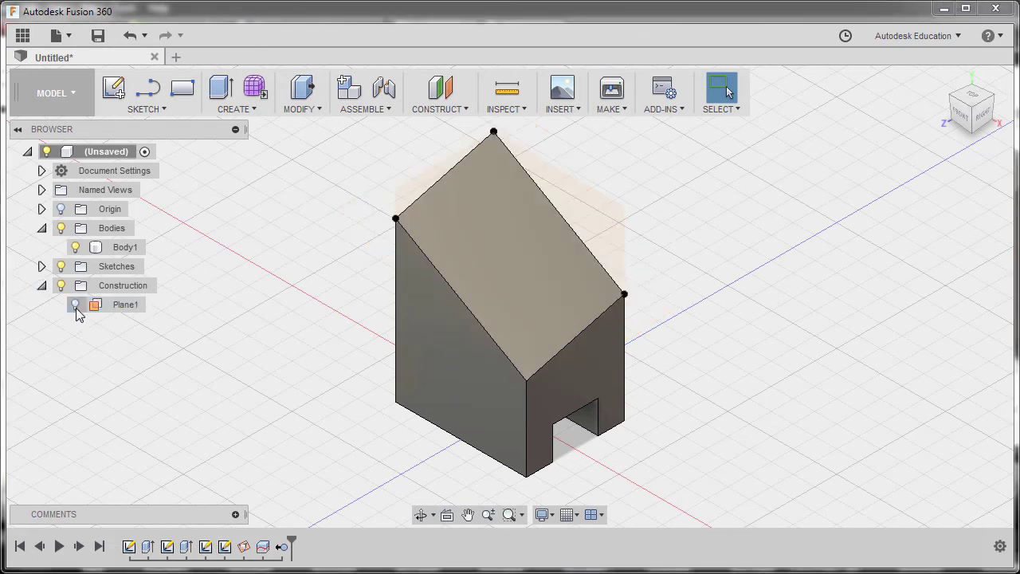
{"action": "left_click", "coordinate": [42, 266]}
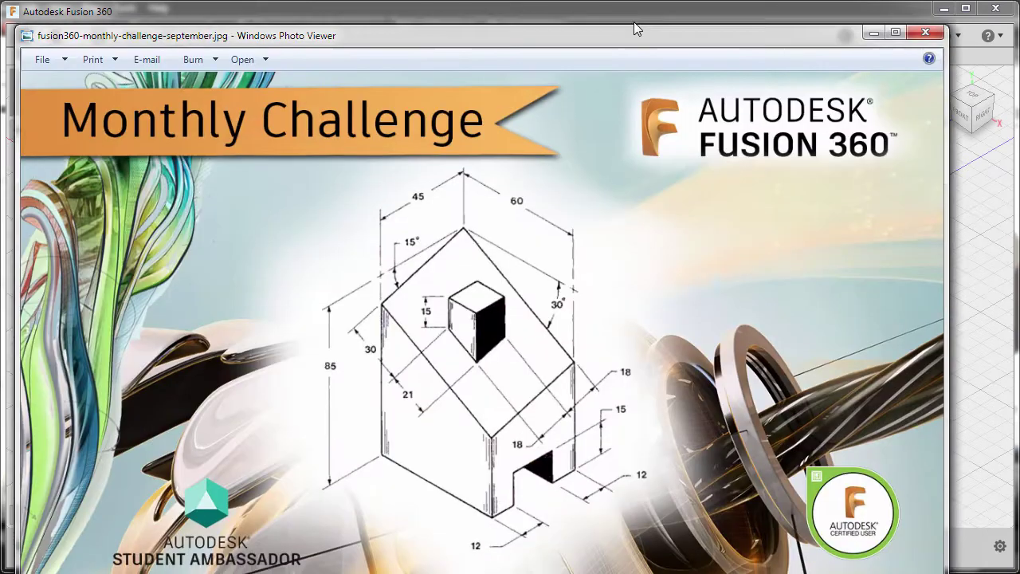
Consult the Monthly Challenge drawing, and sketch a line across the sloped roof face from its front long edge to its back long edge.
{"action": "left_click_drag", "start_coordinate": [635, 29], "coordinate": [670, 2]}
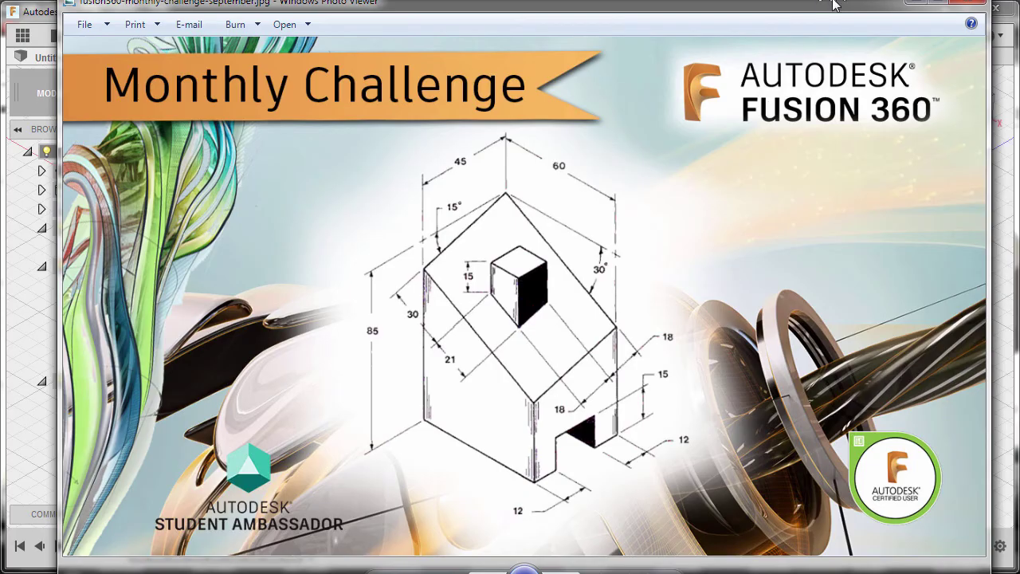
{"action": "left_click_drag", "start_coordinate": [834, 5], "coordinate": [0, 104]}
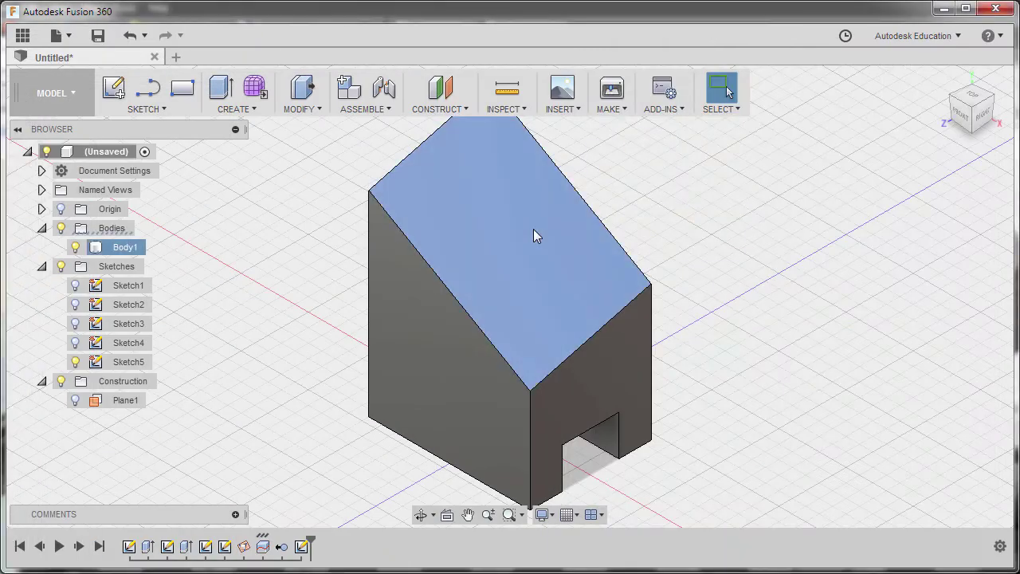
{"action": "left_click", "coordinate": [534, 230]}
{"action": "right_click", "coordinate": [534, 230]}
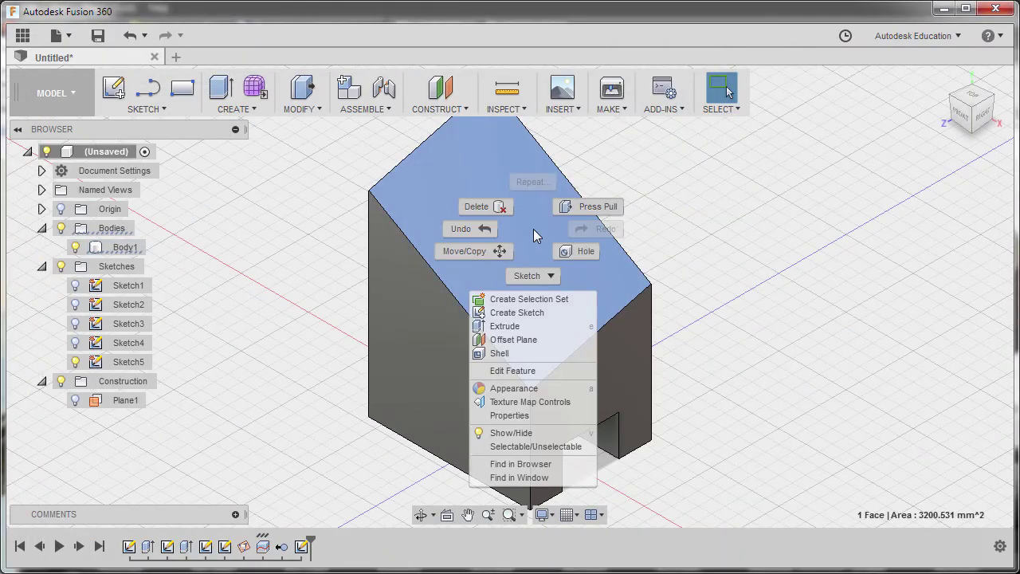
{"action": "left_click", "coordinate": [526, 313]}
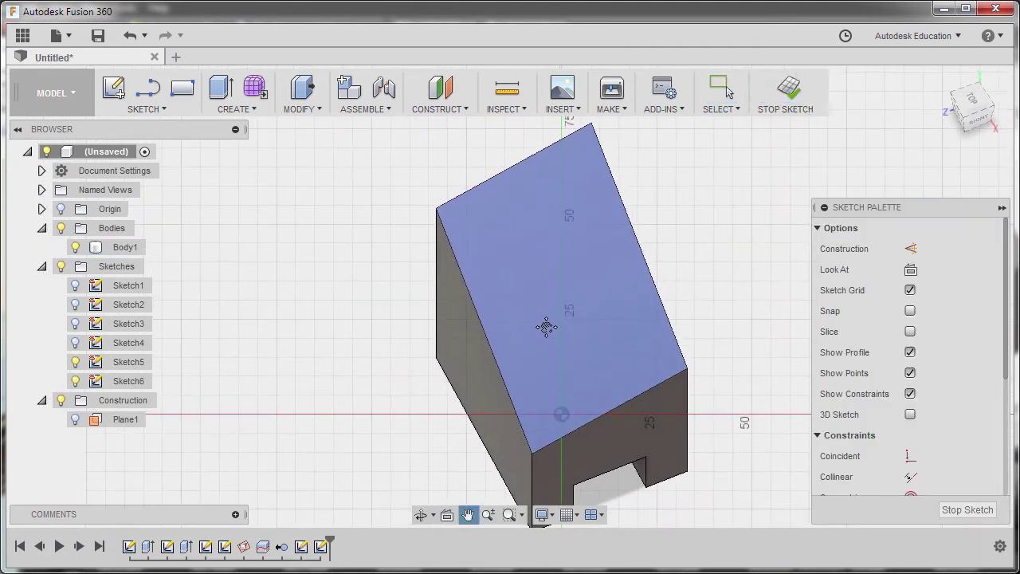
{"action": "key", "text": "l"}
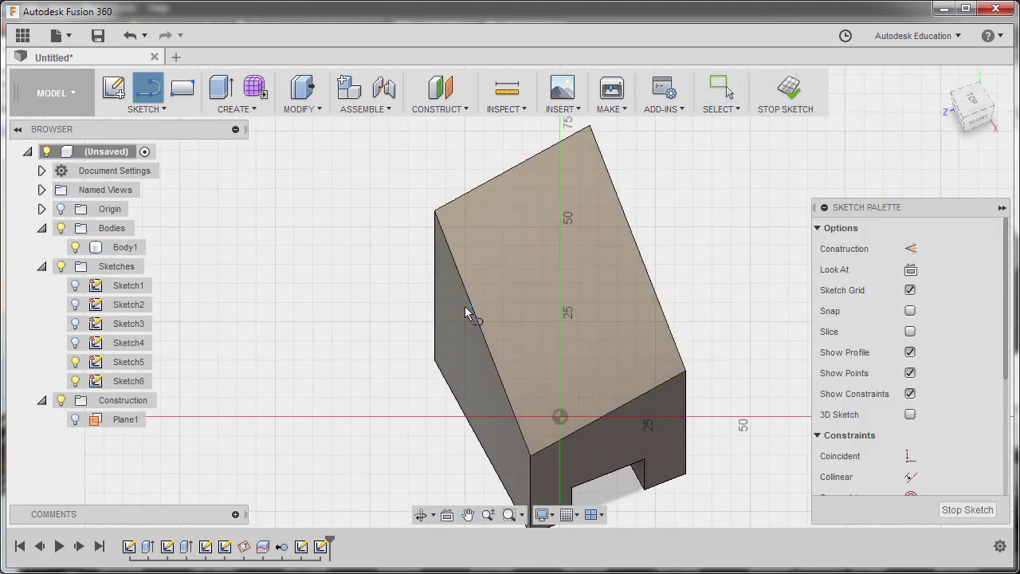
{"action": "left_click", "coordinate": [469, 313]}
{"action": "scroll", "coordinate": [478, 284], "scroll_direction": "up", "scroll_amount": 3}
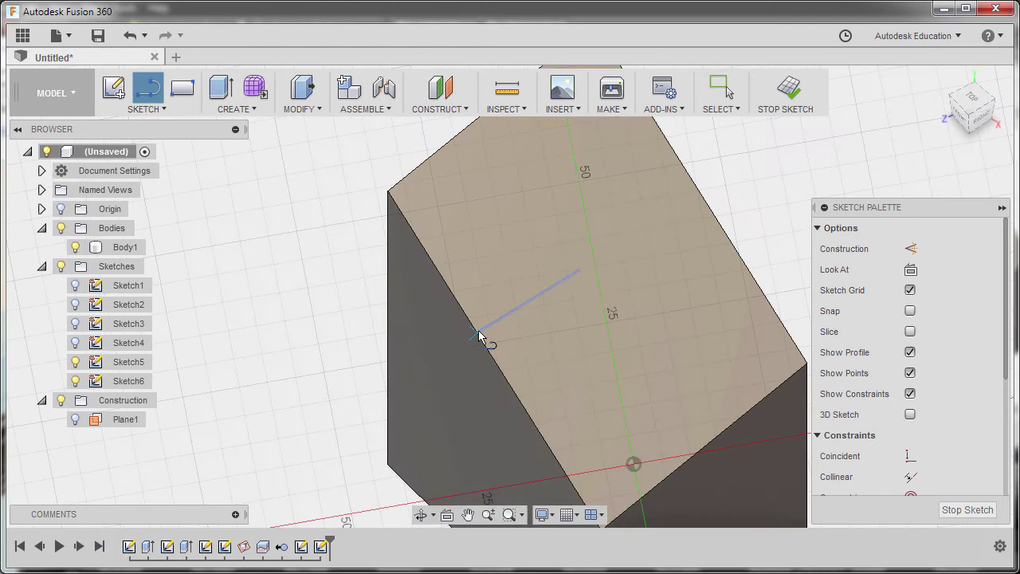
{"action": "left_click", "coordinate": [468, 318]}
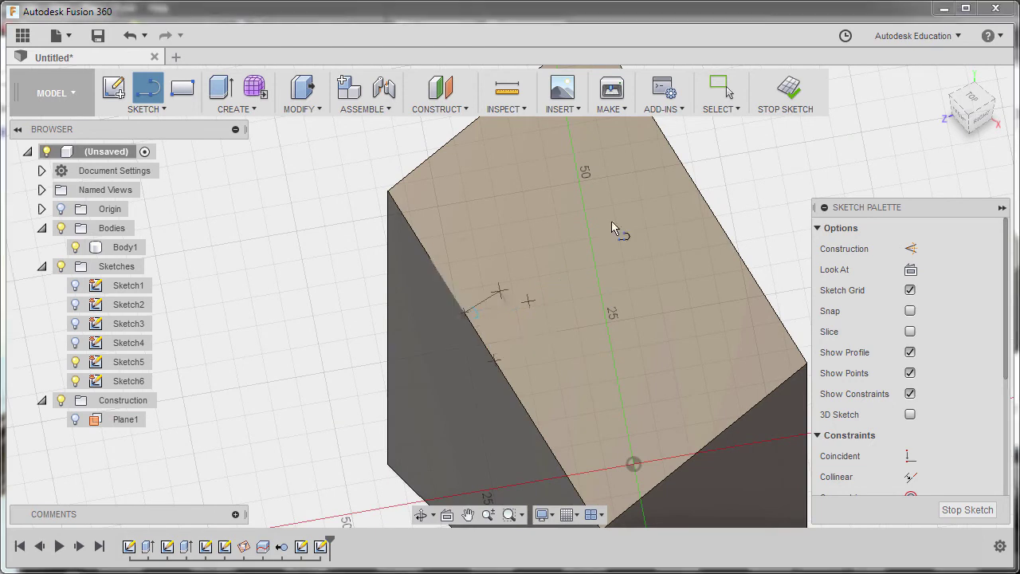
{"action": "left_click", "coordinate": [641, 233]}
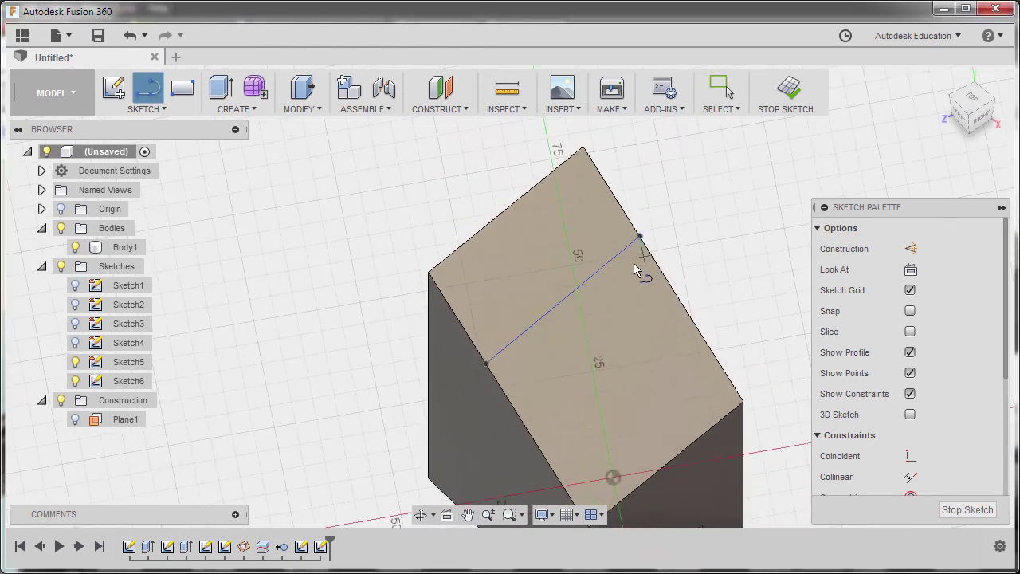
{"action": "key", "text": "Escape"}
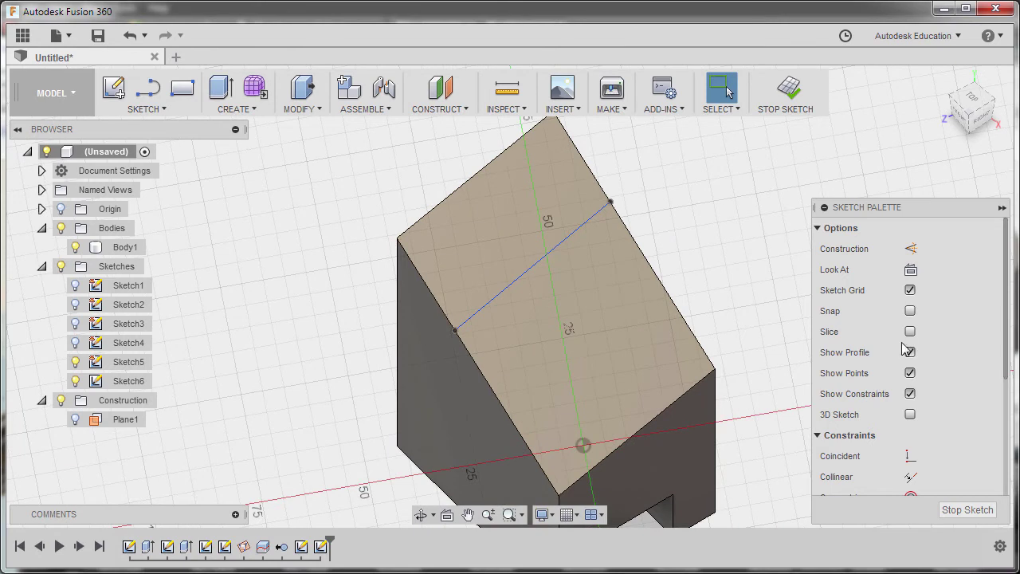
Constrain the line across the sloped roof face parallel to the roof's upper short edge.
{"action": "scroll", "coordinate": [906, 349], "scroll_direction": "down", "scroll_amount": 5}
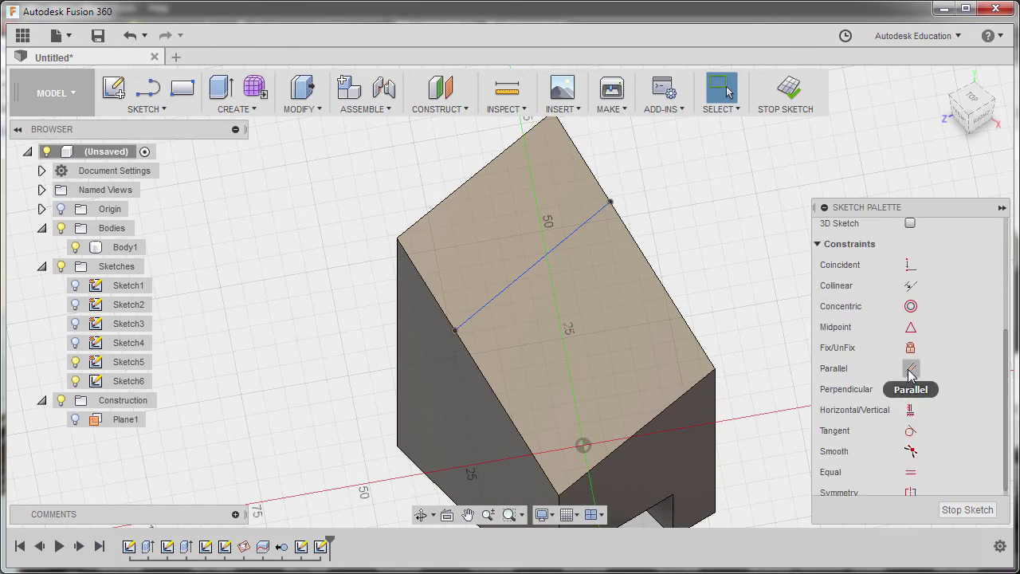
{"action": "left_click", "coordinate": [909, 368]}
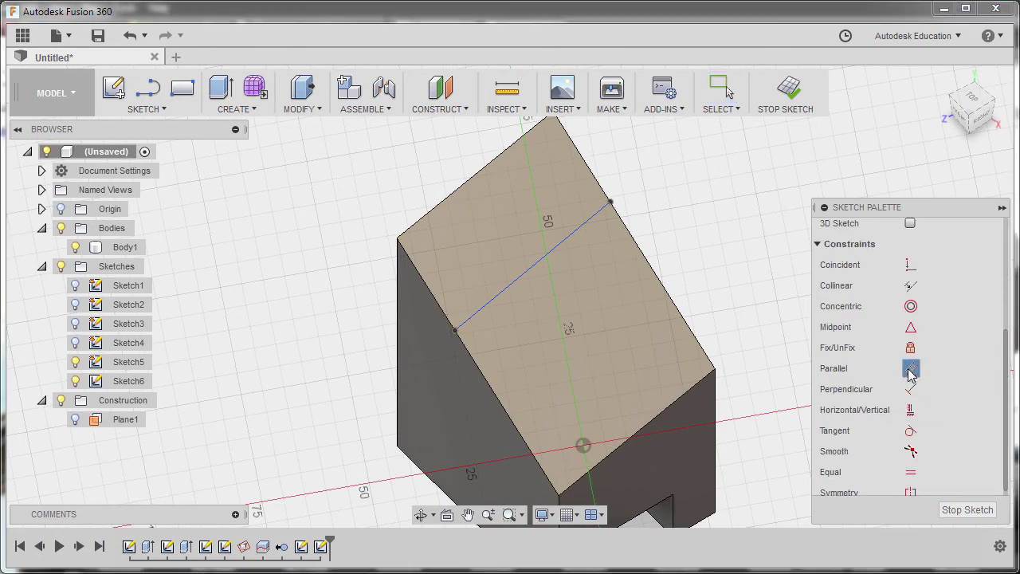
{"action": "left_click", "coordinate": [470, 183]}
{"action": "left_click", "coordinate": [530, 274]}
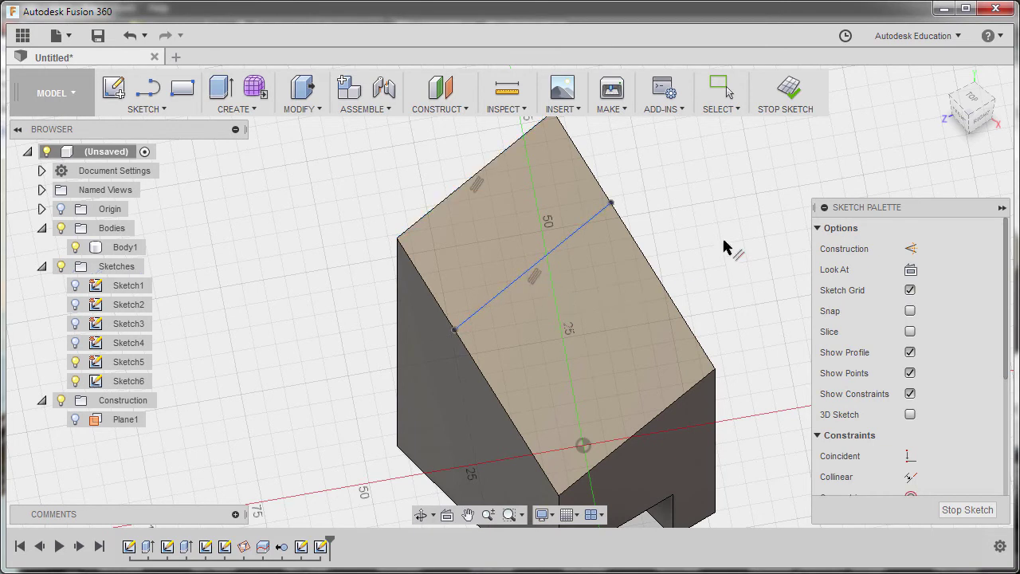
Dimension the line's front endpoint 30 mm from the roof's upper front corner, along the front sloped edge.
{"action": "key", "text": "d"}
{"action": "mouse_move", "coordinate": [724, 246]}
{"action": "middle_mouse_down"}
{"action": "mouse_move", "coordinate": [709, 250]}
{"action": "mouse_move", "coordinate": [713, 241]}
{"action": "middle_mouse_up"}
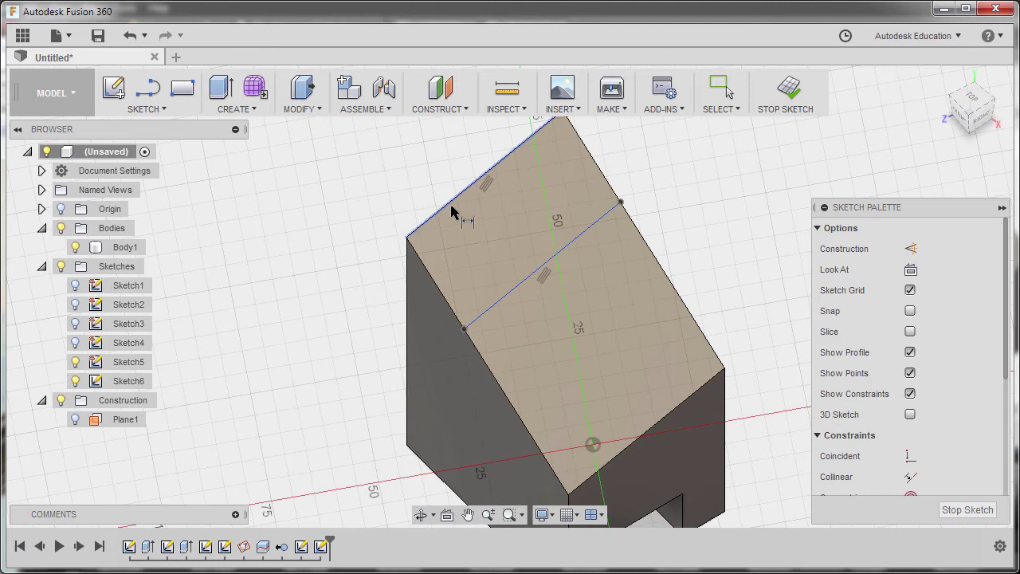
{"action": "left_click", "coordinate": [406, 238]}
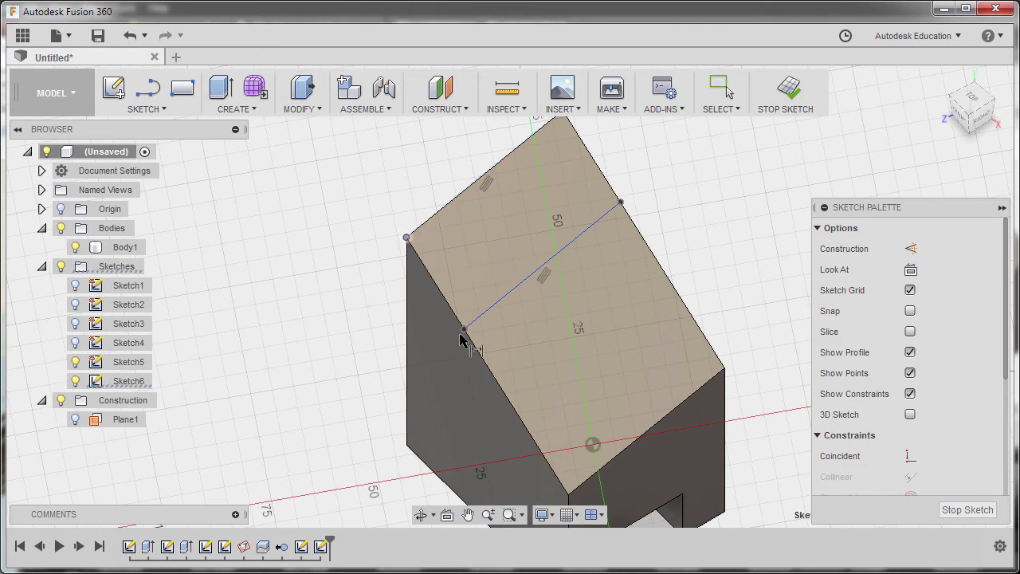
{"action": "scroll", "coordinate": [463, 328], "scroll_direction": "up", "scroll_amount": 3}
{"action": "left_click", "coordinate": [459, 308]}
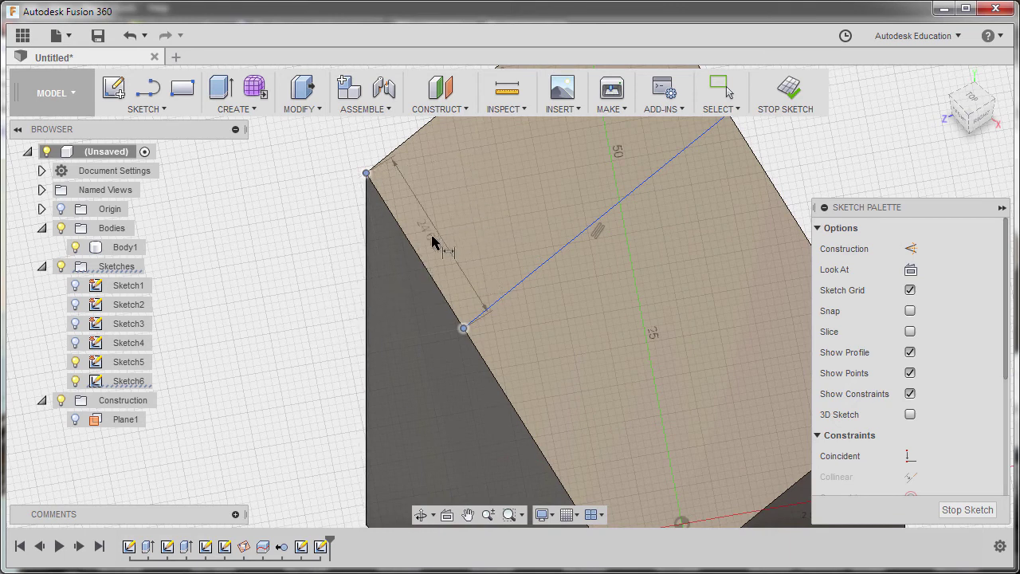
{"action": "left_click", "coordinate": [397, 273]}
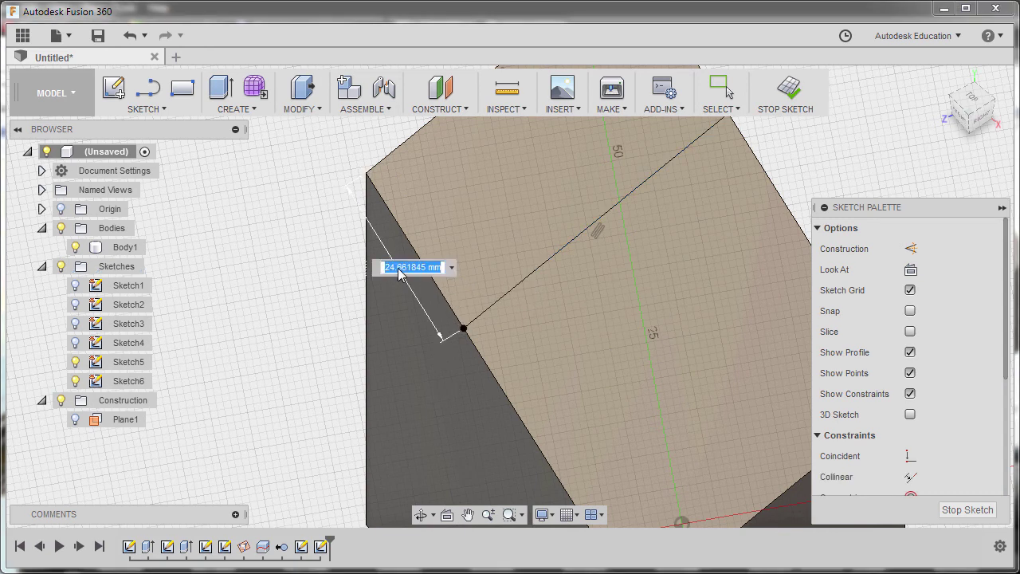
{"action": "type", "text": "30"}
{"action": "key", "text": "Return"}
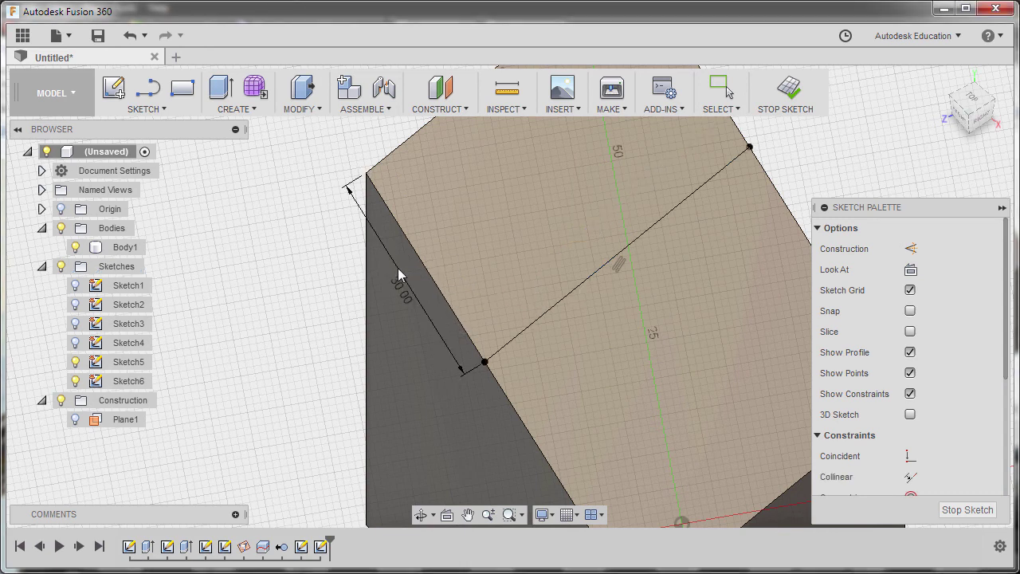
{"action": "scroll", "coordinate": [401, 272], "scroll_direction": "down", "scroll_amount": 2}
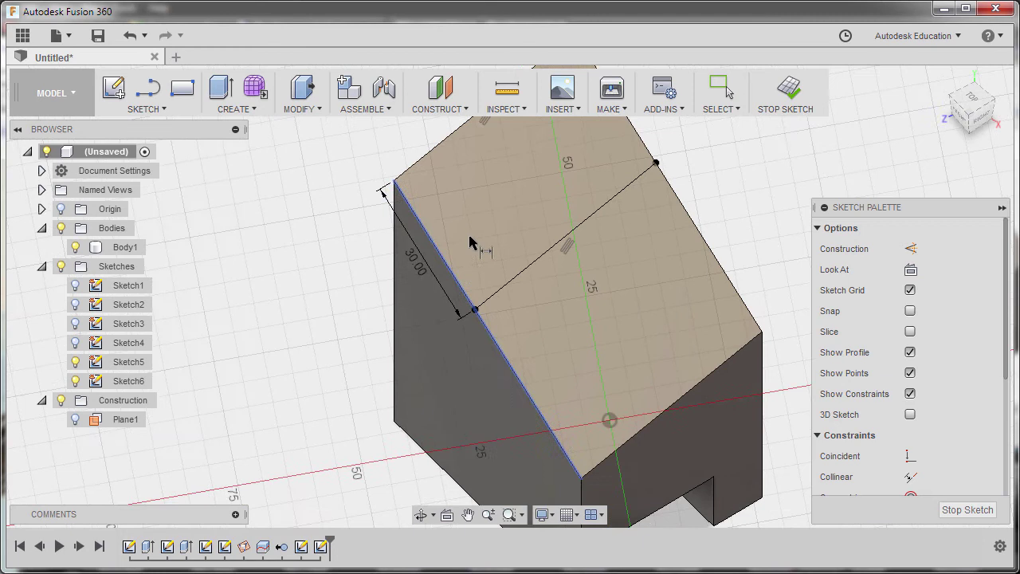
Measure the distance from the roof's upper front corner to the cross line's front endpoint.
{"action": "middle_click_drag", "start_coordinate": [486, 275], "coordinate": [498, 239], "text": "shift"}
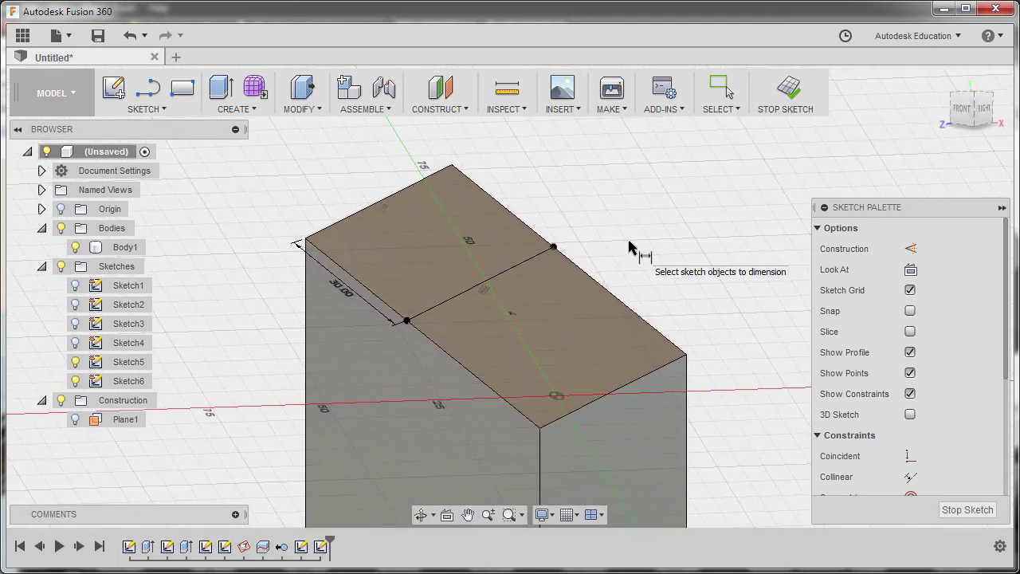
{"action": "key", "text": "i"}
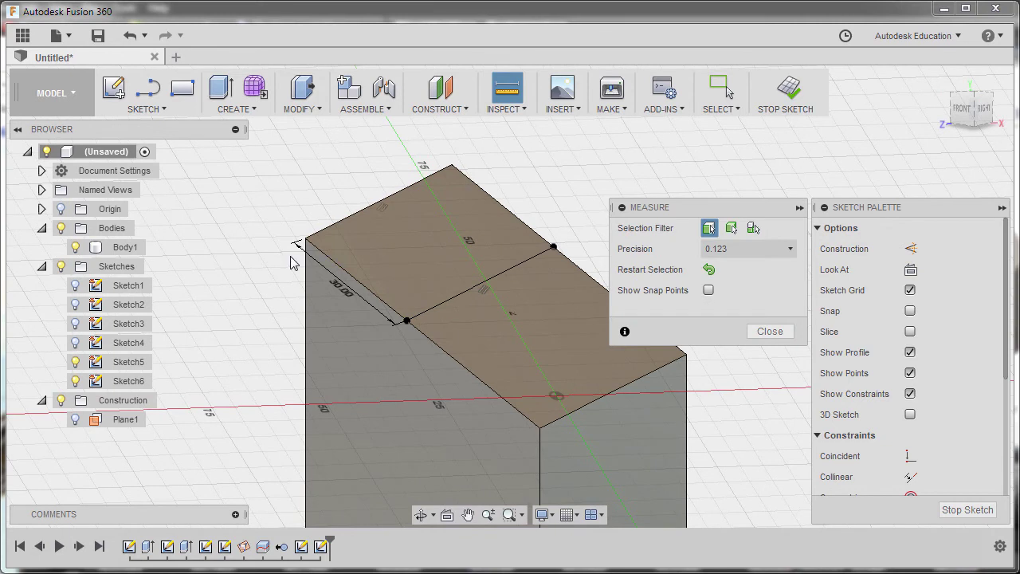
{"action": "scroll", "coordinate": [294, 257], "scroll_direction": "up", "scroll_amount": 3}
{"action": "left_click", "coordinate": [312, 231]}
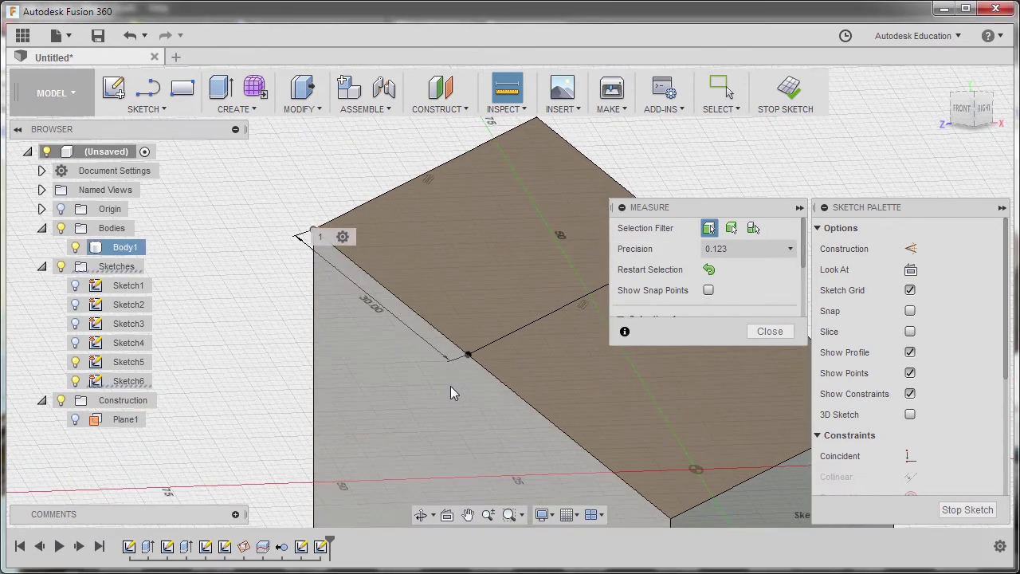
{"action": "left_click", "coordinate": [470, 356]}
{"action": "middle_click_drag", "start_coordinate": [469, 356], "coordinate": [384, 307], "text": "shift"}
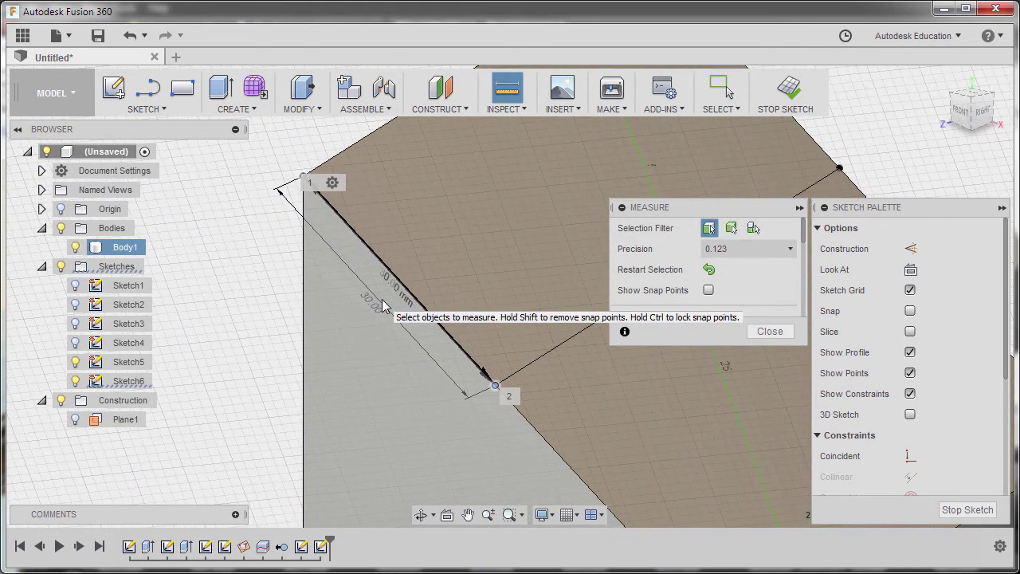
{"action": "left_click", "coordinate": [770, 331]}
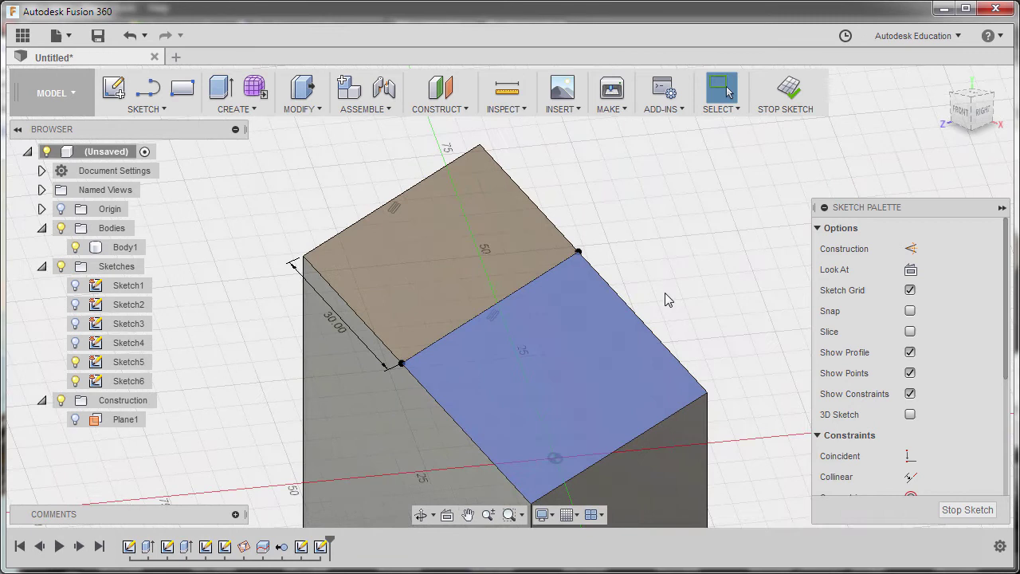
Sketch a second line across the sloped roof face between its long edges, about 17 mm below the first line.
{"action": "key", "text": "l"}
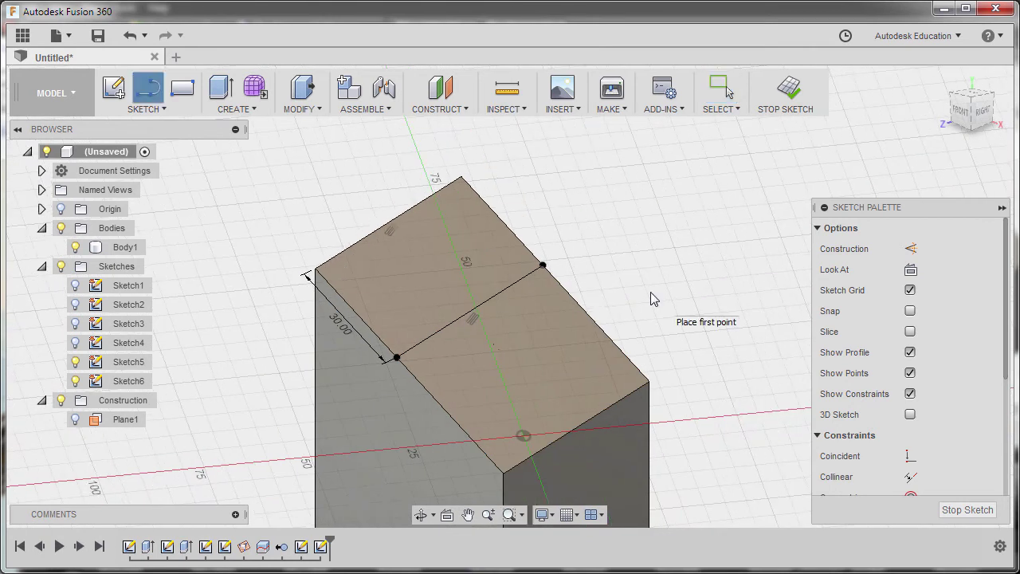
{"action": "scroll", "coordinate": [446, 416], "scroll_direction": "up", "scroll_amount": 2}
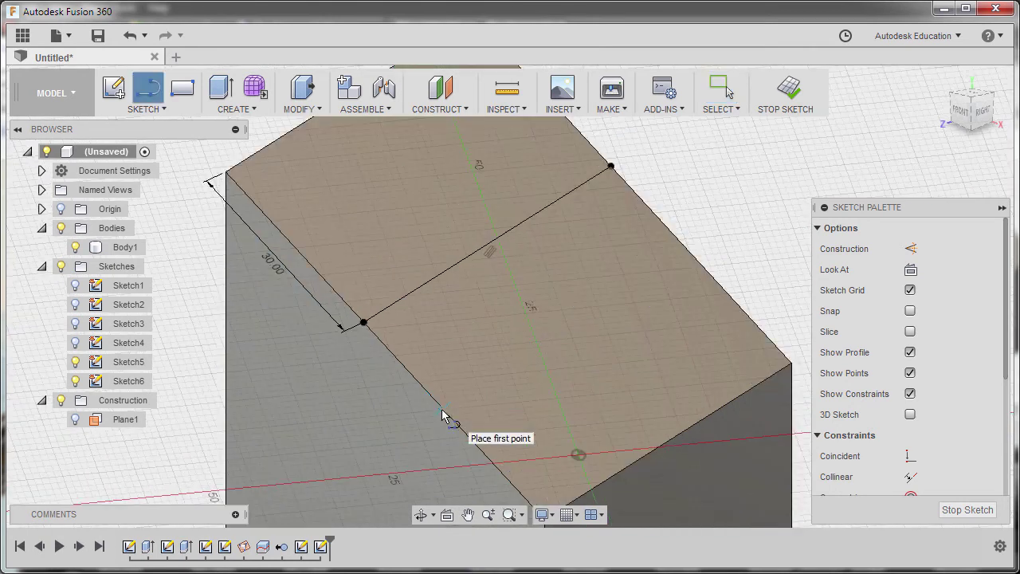
{"action": "left_click", "coordinate": [443, 410]}
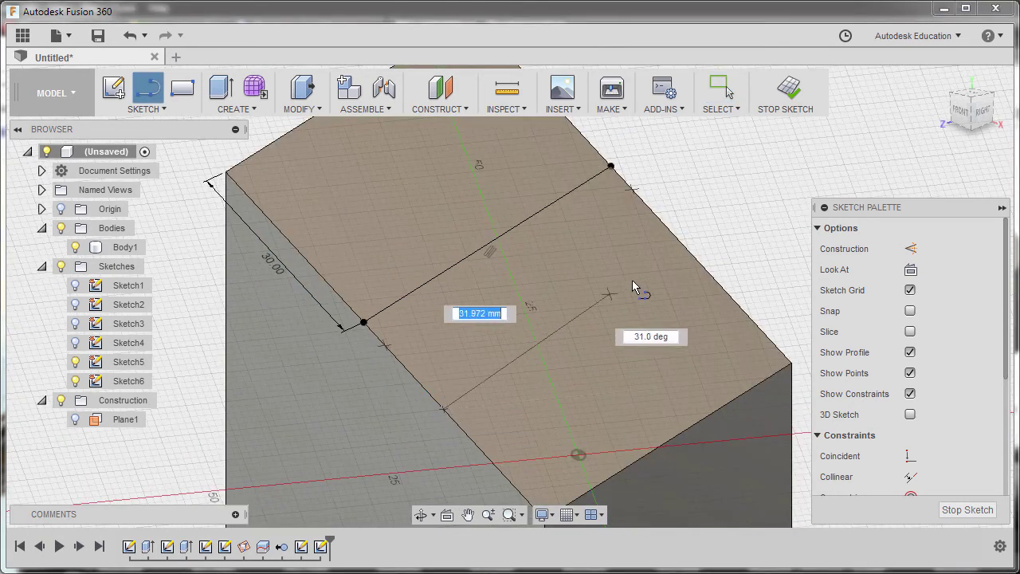
{"action": "left_click", "coordinate": [686, 252]}
{"action": "scroll", "coordinate": [687, 279], "scroll_direction": "down", "scroll_amount": 1}
{"action": "scroll", "coordinate": [687, 279], "scroll_direction": "down", "scroll_amount": 2}
{"action": "key", "text": "Escape"}
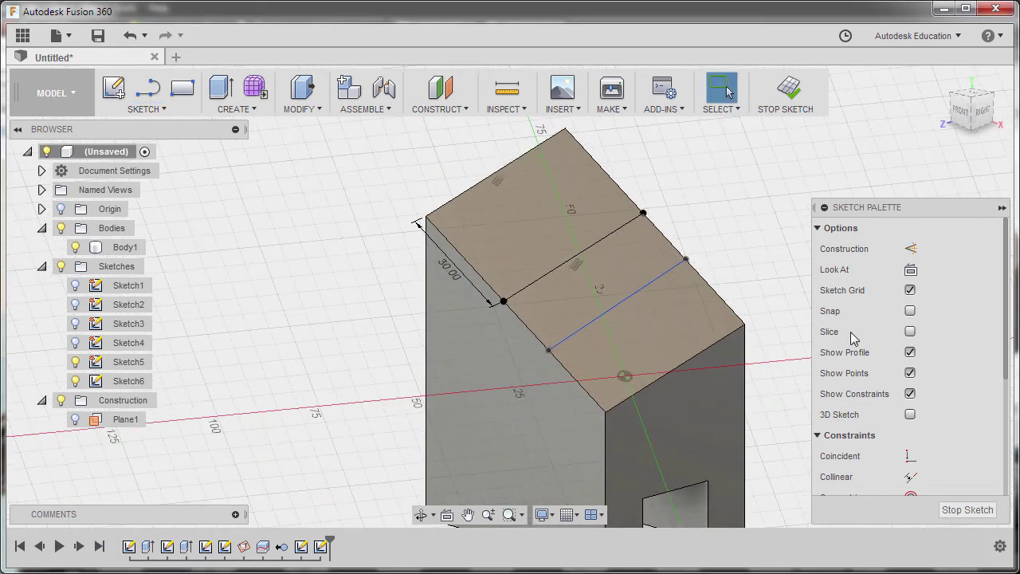
Constrain the second cross line parallel to the roof's upper short edge.
{"action": "scroll", "coordinate": [934, 363], "scroll_direction": "down", "scroll_amount": 3}
{"action": "left_click", "coordinate": [910, 368]}
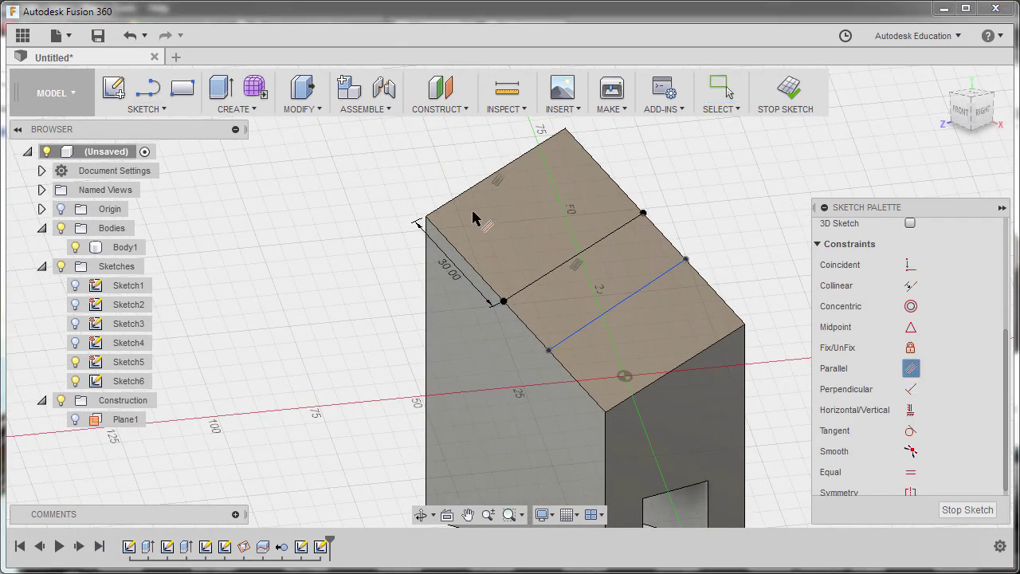
{"action": "left_click", "coordinate": [470, 194]}
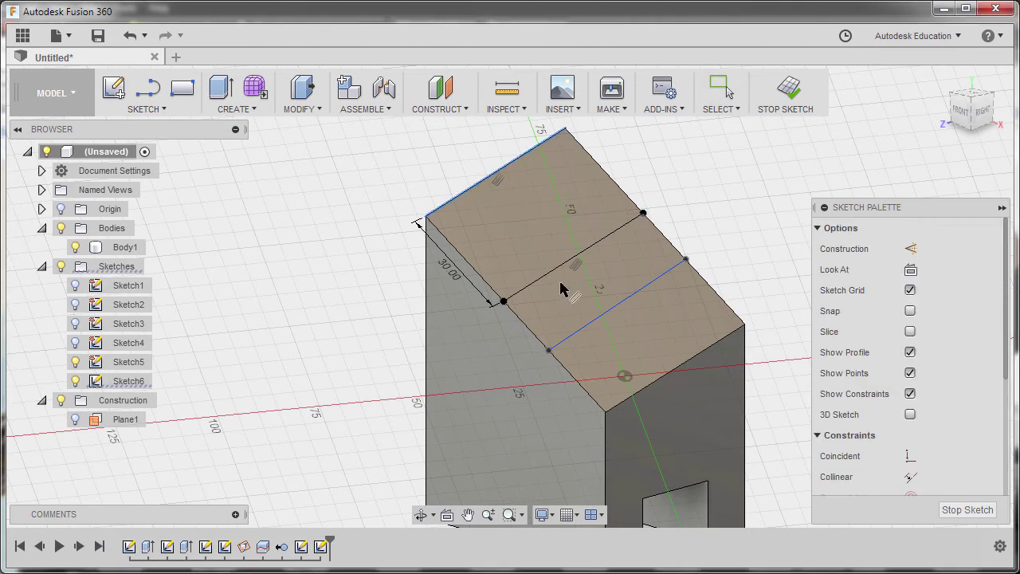
{"action": "left_click", "coordinate": [645, 290]}
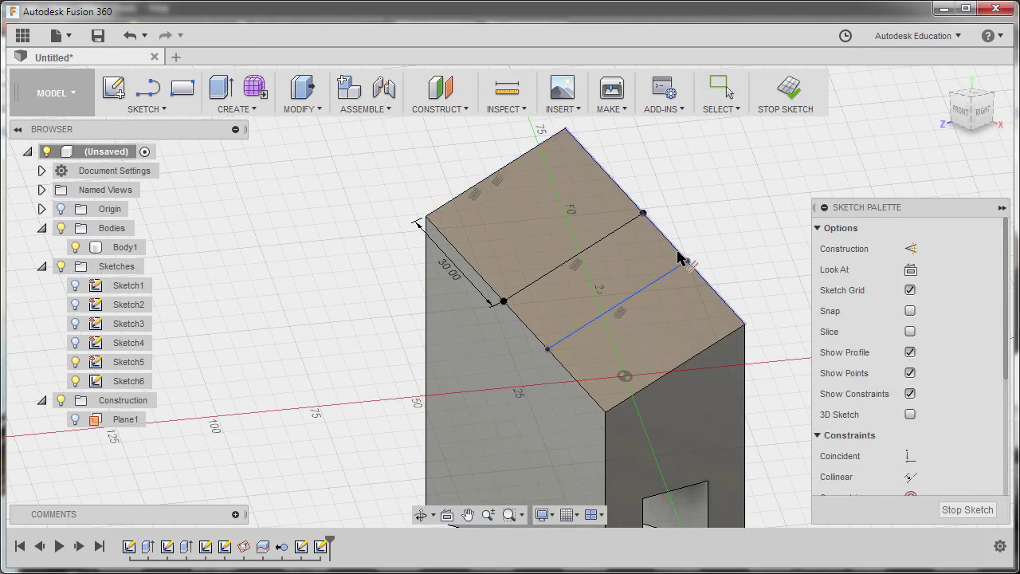
Dimension the spacing between the two cross lines' front endpoints to 21 mm.
{"action": "scroll", "coordinate": [547, 310], "scroll_direction": "up", "scroll_amount": 2}
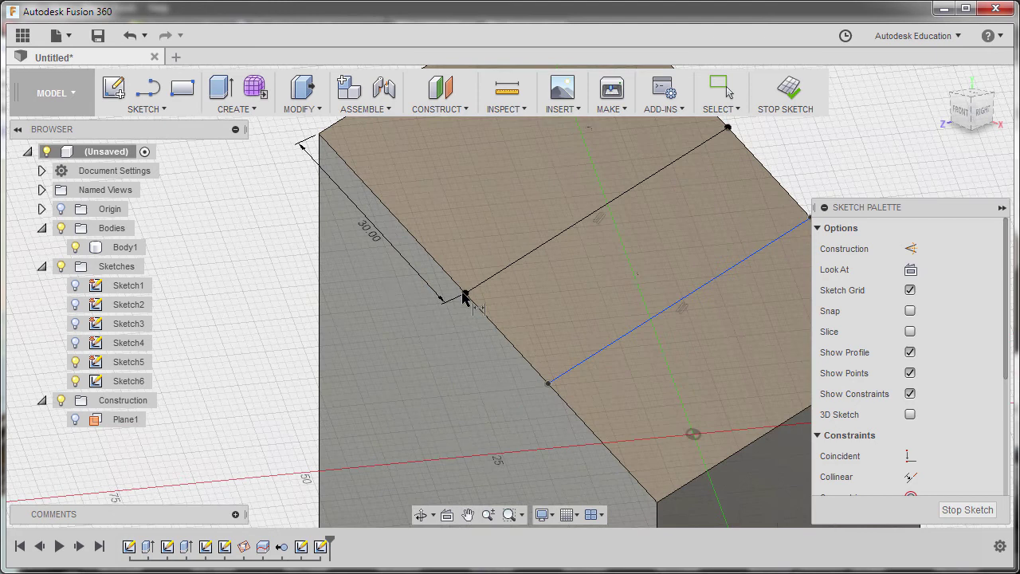
{"action": "left_click", "coordinate": [464, 292]}
{"action": "left_click", "coordinate": [548, 383]}
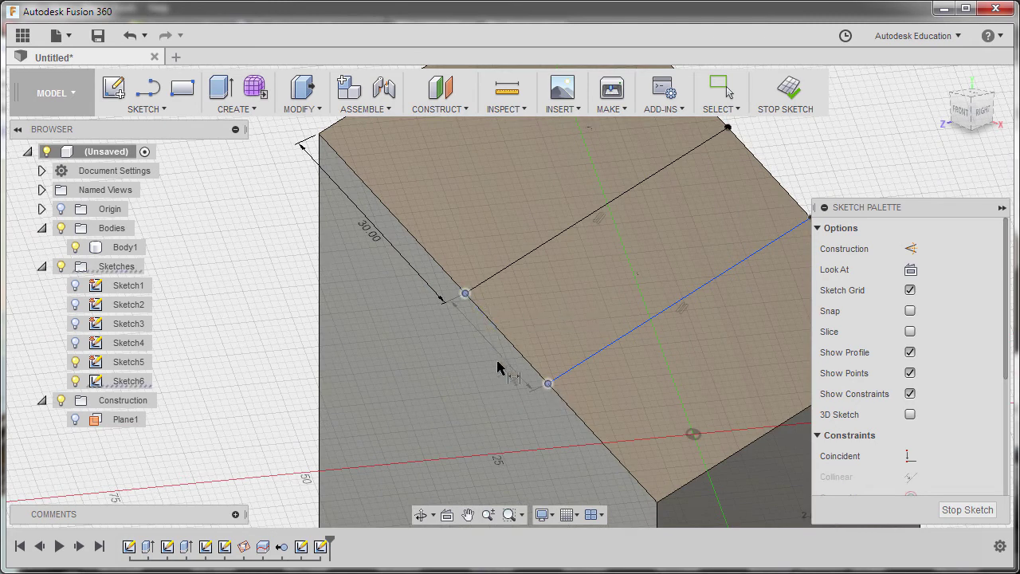
{"action": "left_click", "coordinate": [491, 358]}
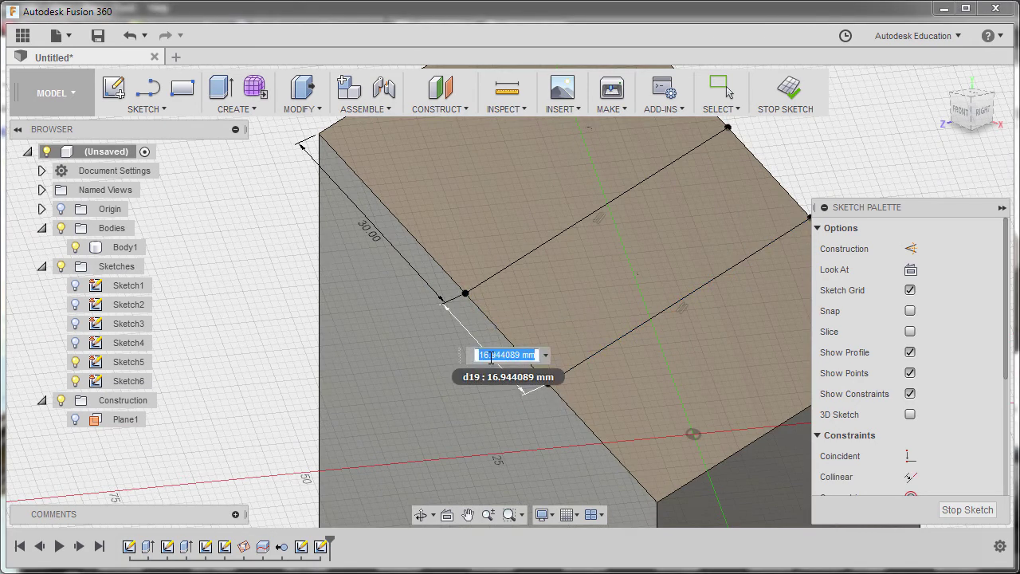
{"action": "type", "text": "2"}
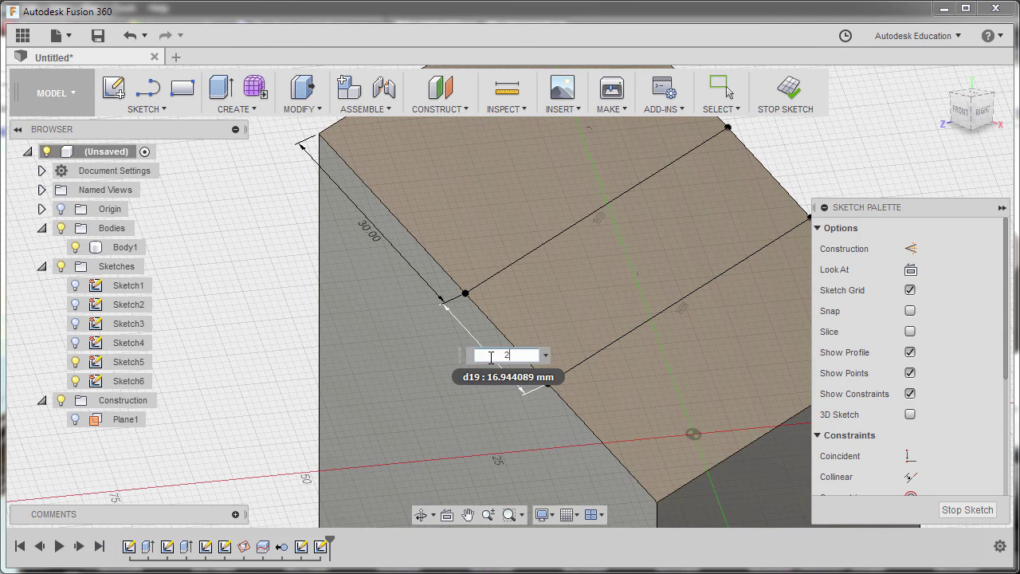
{"action": "type", "text": "1"}
{"action": "key", "text": "Return"}
{"action": "scroll", "coordinate": [706, 318], "scroll_direction": "down", "scroll_amount": 2}
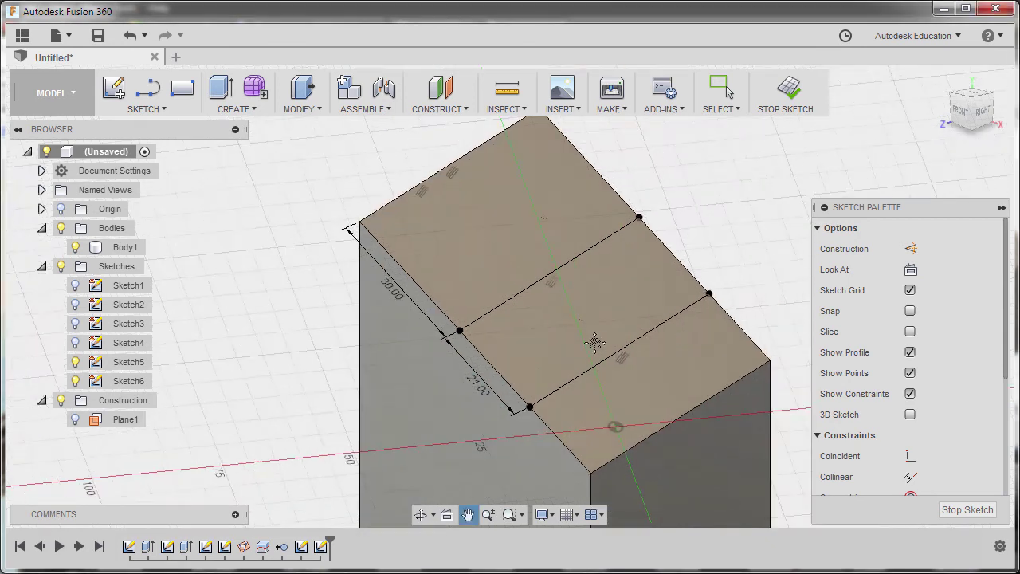
{"action": "middle_click_drag", "start_coordinate": [636, 322], "coordinate": [588, 321]}
{"action": "key", "text": "Escape"}
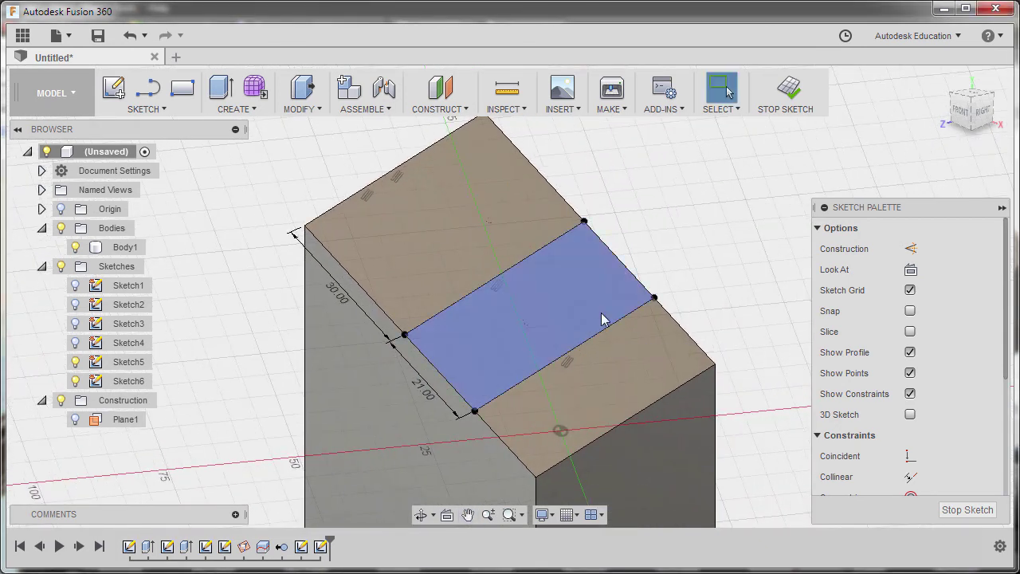
Sketch two lengthwise lines down the sloped roof face, side by side from its lower short edge to its upper short edge.
{"action": "key", "text": "l"}
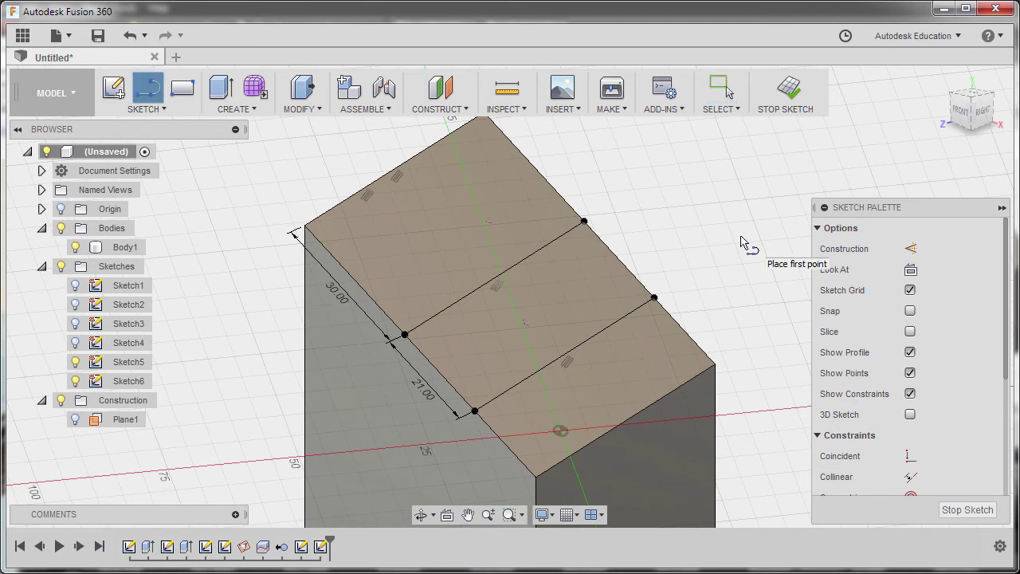
{"action": "left_click", "coordinate": [670, 395]}
{"action": "left_click", "coordinate": [435, 147]}
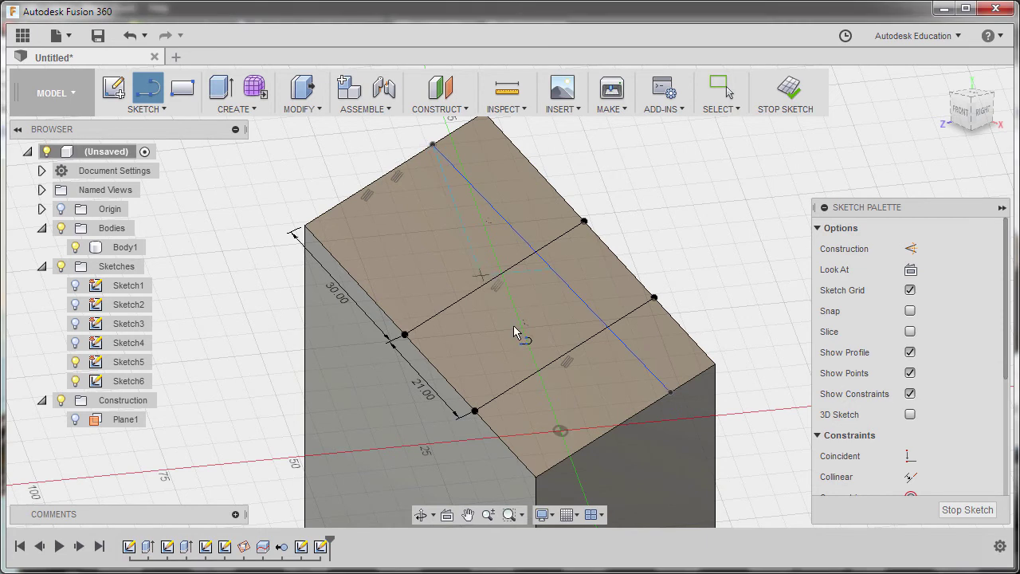
{"action": "left_click", "coordinate": [627, 416]}
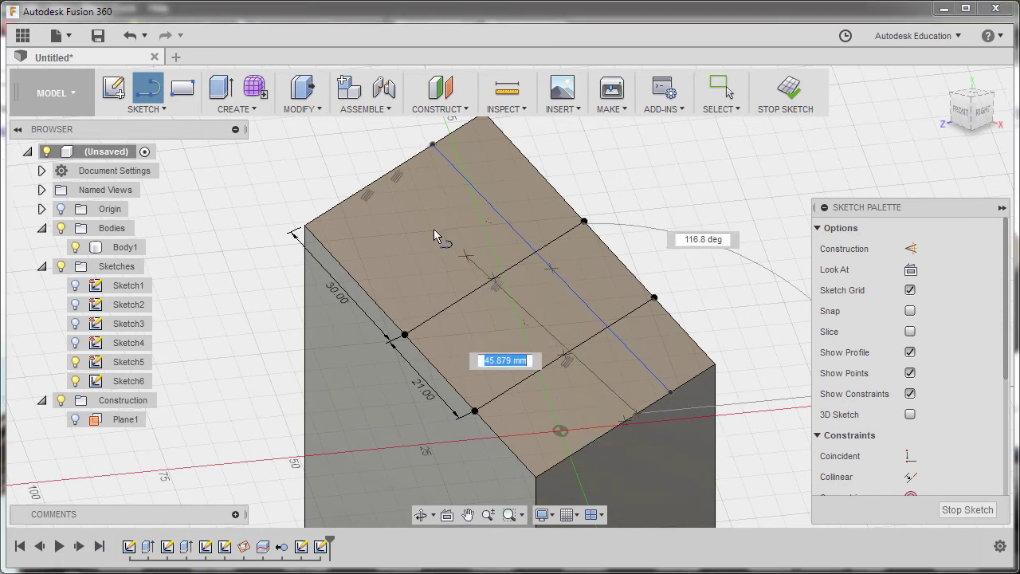
{"action": "left_click", "coordinate": [408, 159]}
{"action": "key", "text": "Escape"}
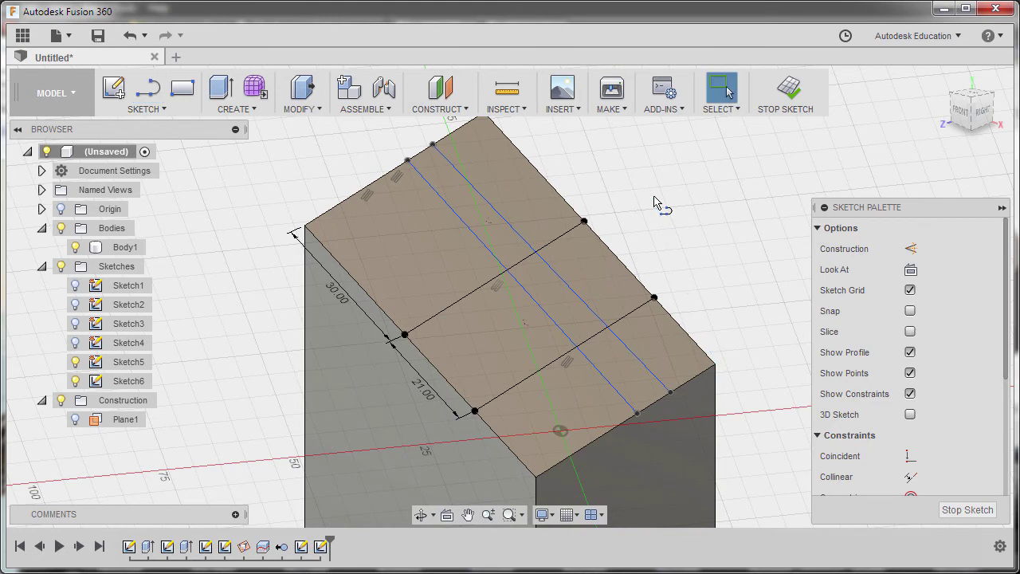
Constrain the lengthwise line nearer the back parallel to the roof's back long edge.
{"action": "scroll", "coordinate": [936, 353], "scroll_direction": "down", "scroll_amount": 4}
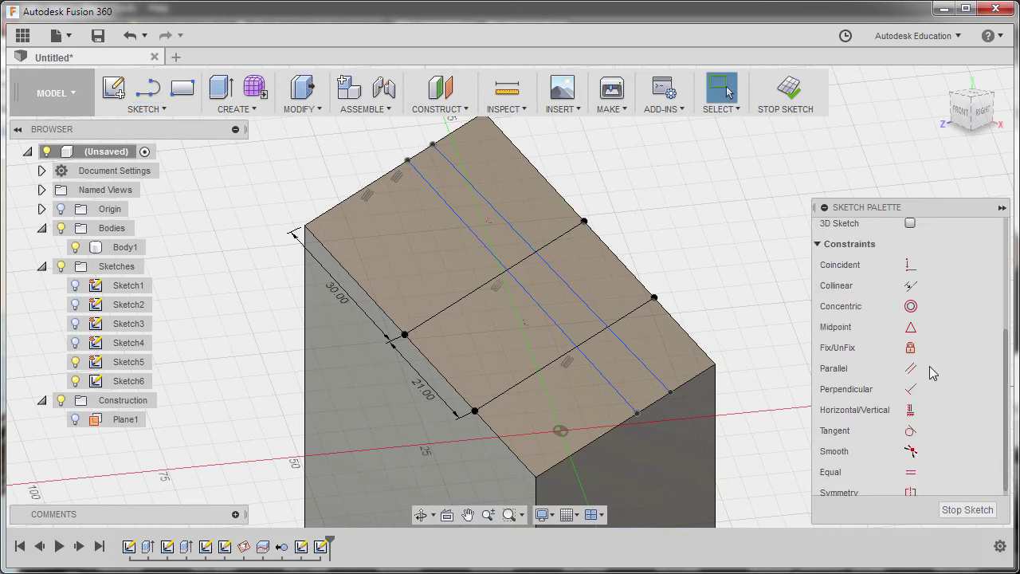
{"action": "left_click", "coordinate": [910, 368]}
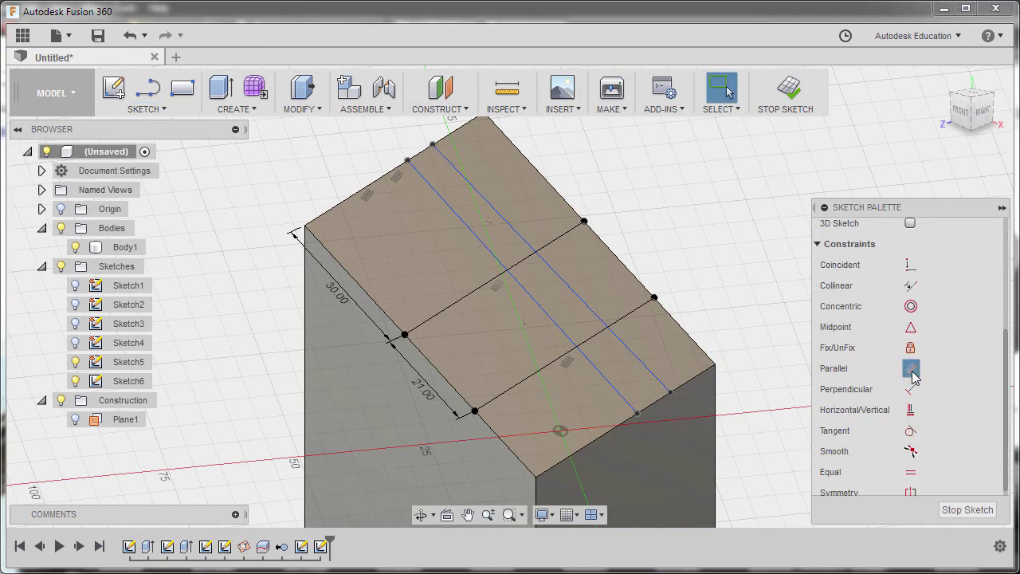
{"action": "left_click", "coordinate": [616, 261]}
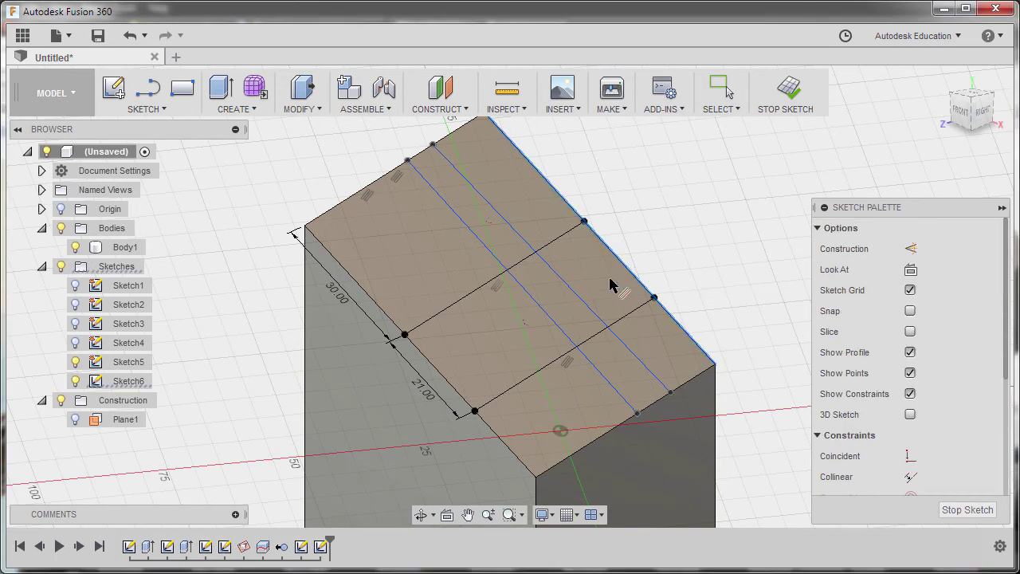
{"action": "left_click", "coordinate": [598, 319]}
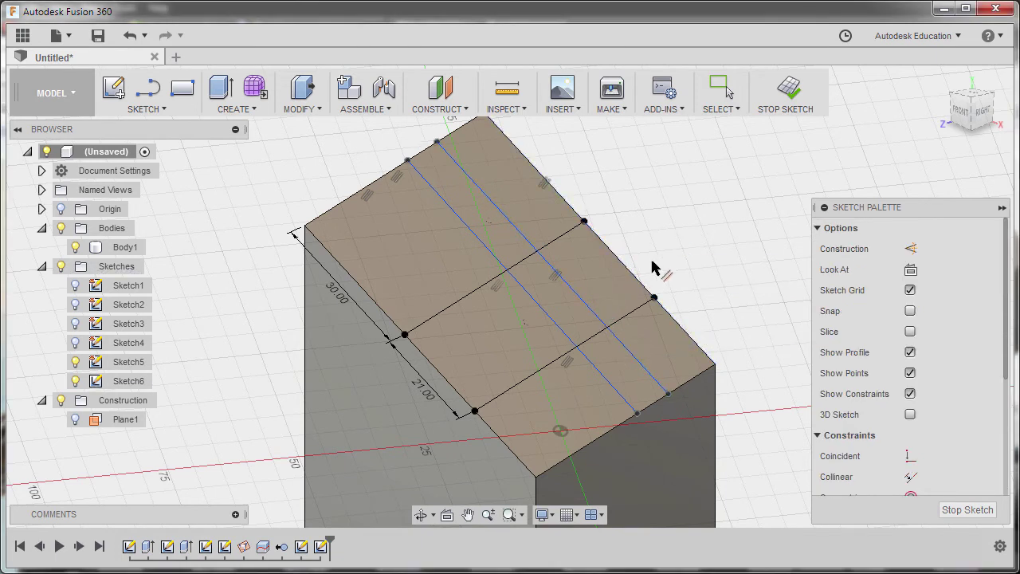
Constrain the lengthwise line nearer the front parallel to the roof's back long edge.
{"action": "left_click", "coordinate": [637, 280]}
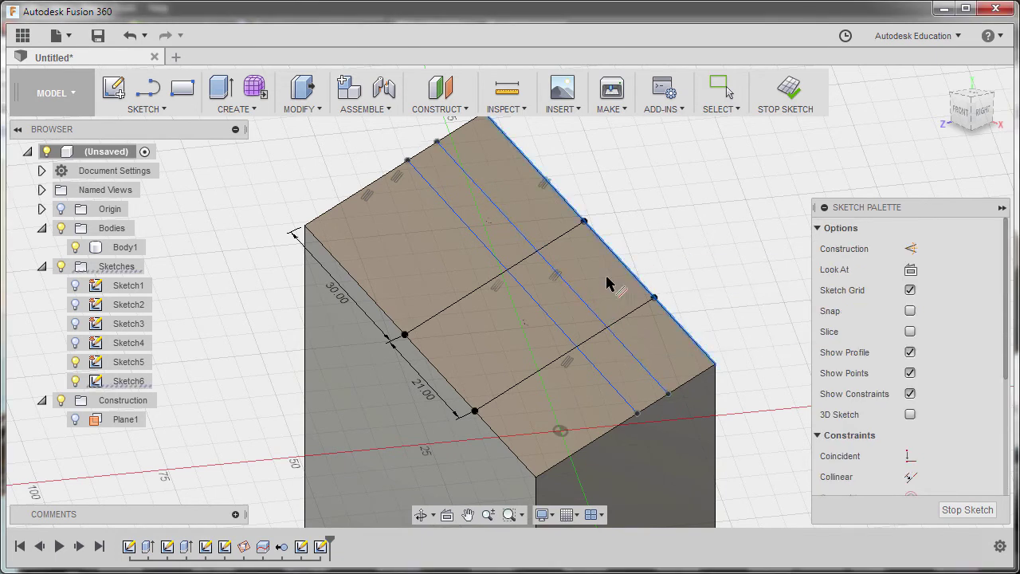
{"action": "left_click", "coordinate": [562, 330]}
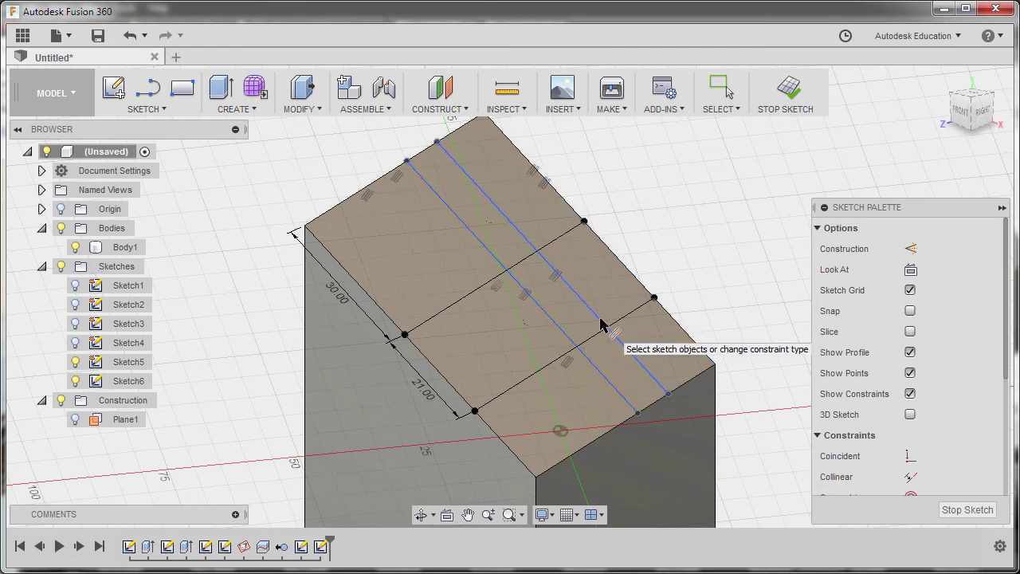
Dimension the back lengthwise line's lower endpoint 18 mm from the roof's lower back corner.
{"action": "middle_click_drag", "start_coordinate": [720, 353], "coordinate": [724, 239]}
{"action": "scroll", "coordinate": [724, 239], "scroll_direction": "up", "scroll_amount": 3}
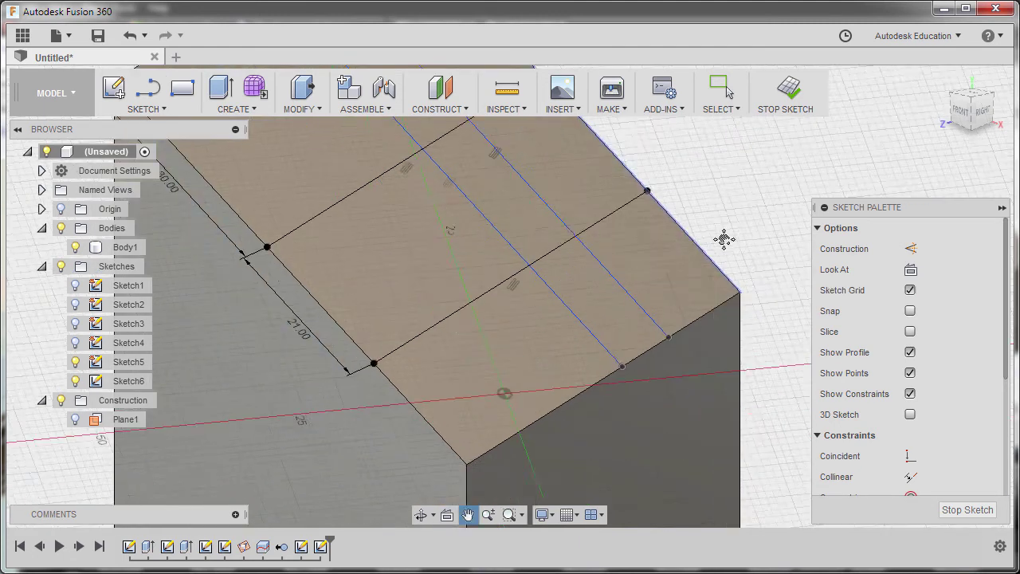
{"action": "key", "text": "d"}
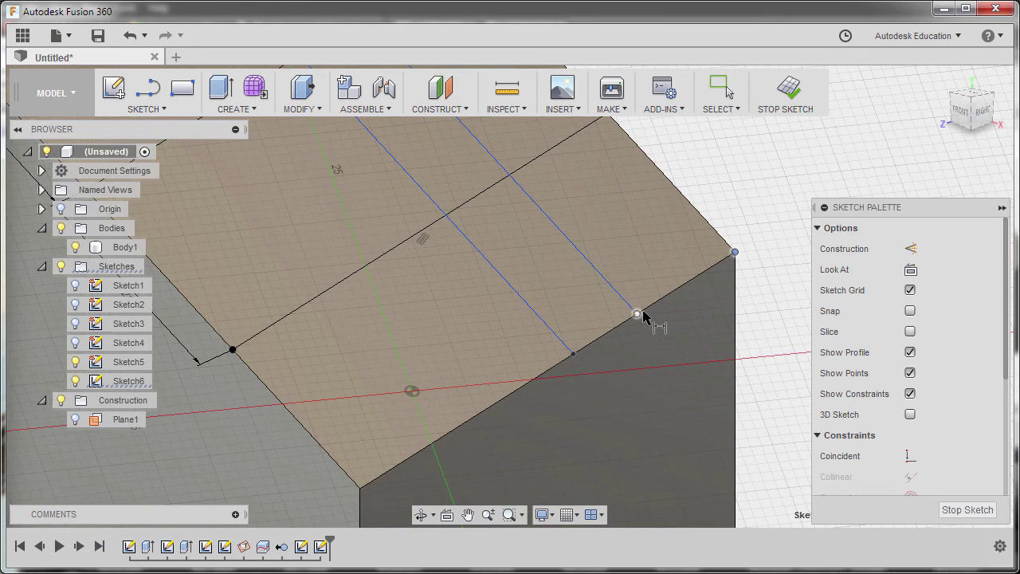
{"action": "left_click", "coordinate": [642, 312]}
{"action": "left_click", "coordinate": [675, 273]}
{"action": "type", "text": "18"}
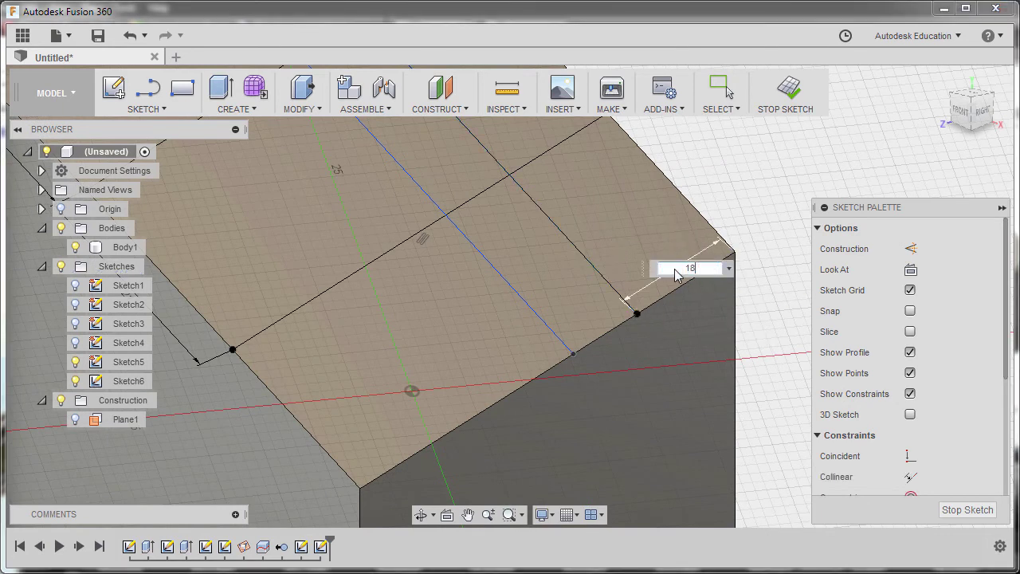
{"action": "key", "text": "Return"}
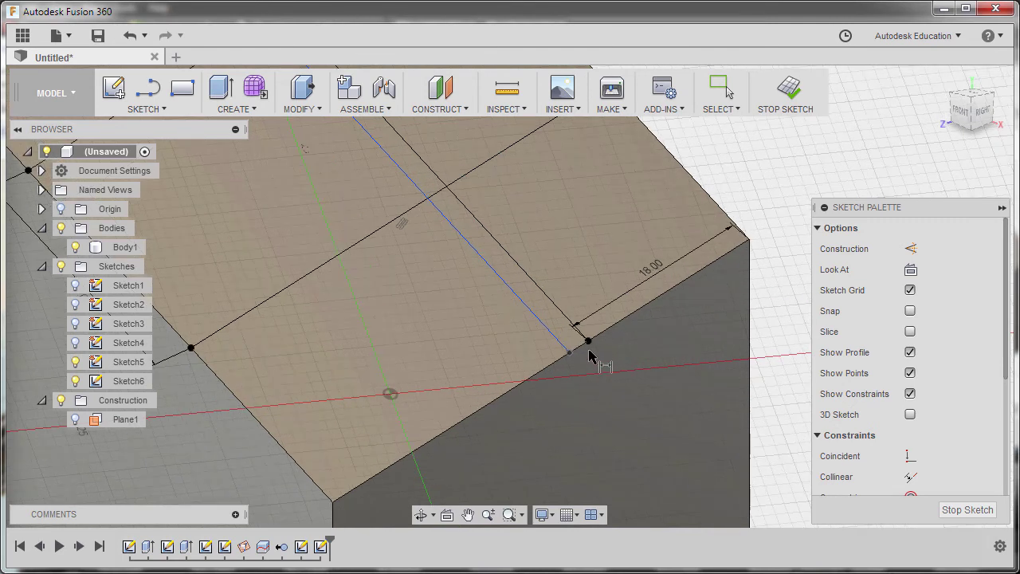
Dimension the spacing between the two lengthwise lines' lower endpoints to 18 mm and finish the roof sketch.
{"action": "scroll", "coordinate": [558, 347], "scroll_direction": "up", "scroll_amount": 2}
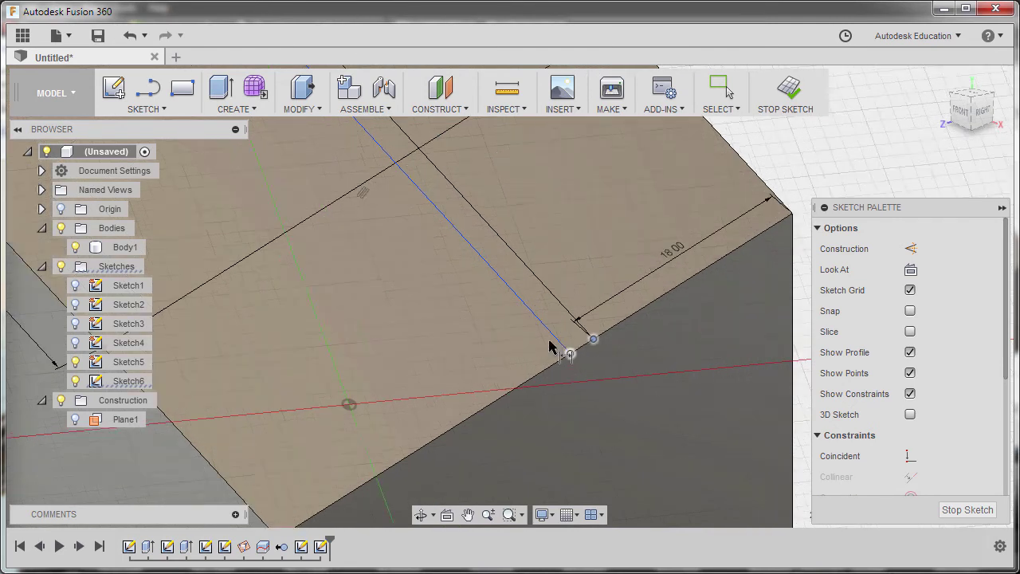
{"action": "left_click", "coordinate": [557, 335]}
{"action": "left_click", "coordinate": [558, 322]}
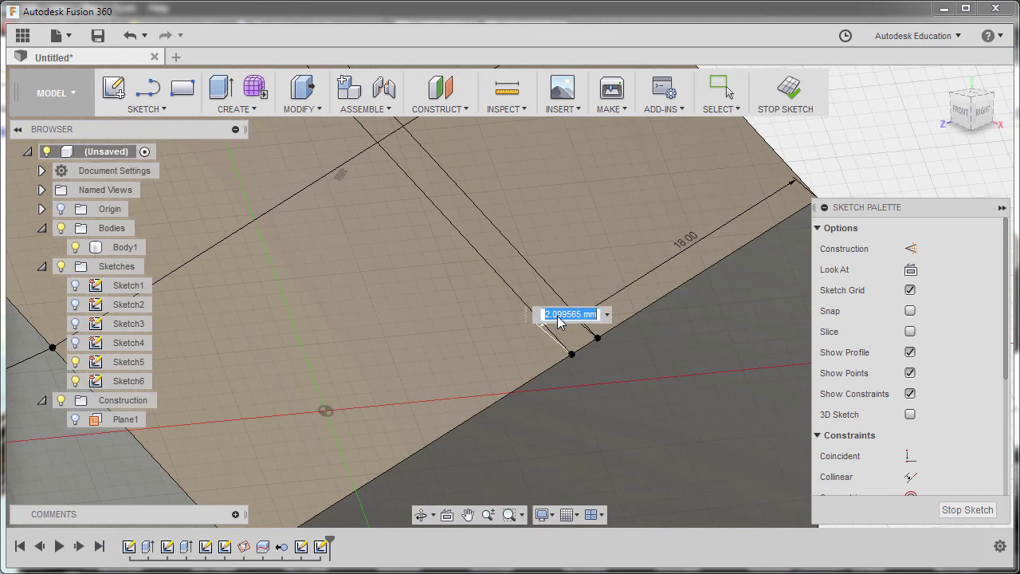
{"action": "key", "text": "Return"}
{"action": "scroll", "coordinate": [558, 319], "scroll_direction": "down", "scroll_amount": 3}
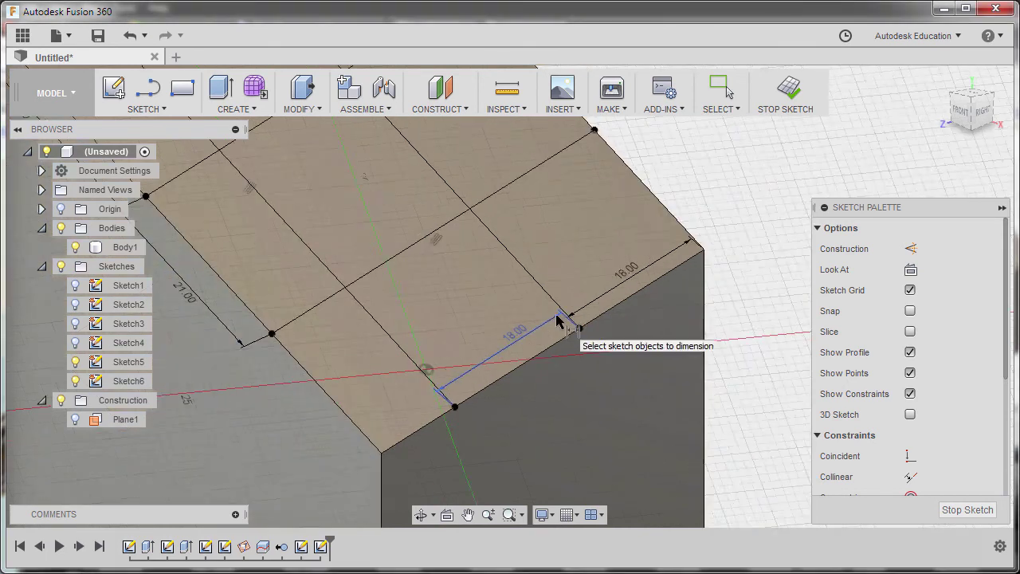
{"action": "scroll", "coordinate": [554, 318], "scroll_direction": "down", "scroll_amount": 2}
{"action": "scroll", "coordinate": [592, 375], "scroll_direction": "up", "scroll_amount": 1}
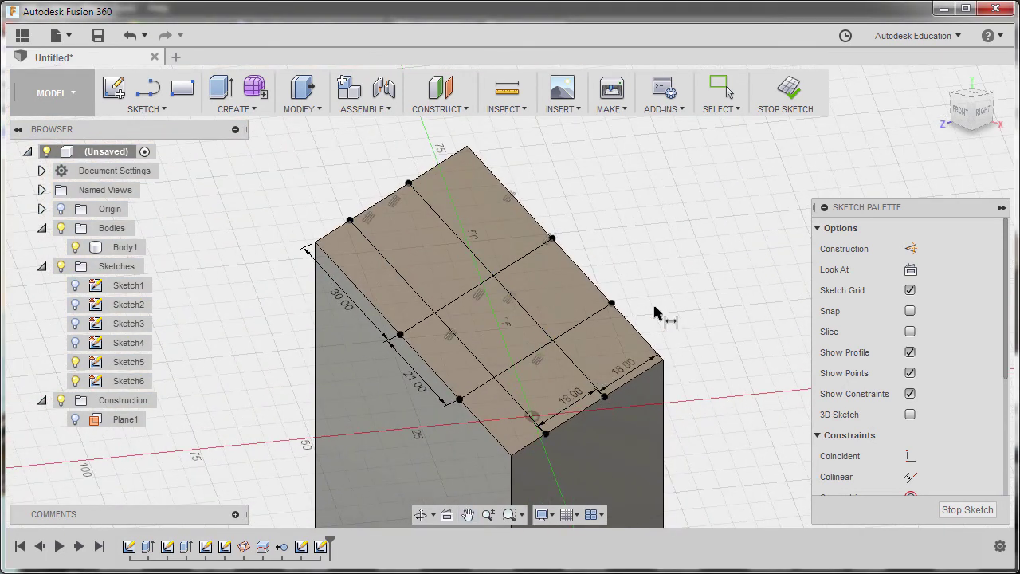
{"action": "key", "text": "Escape"}
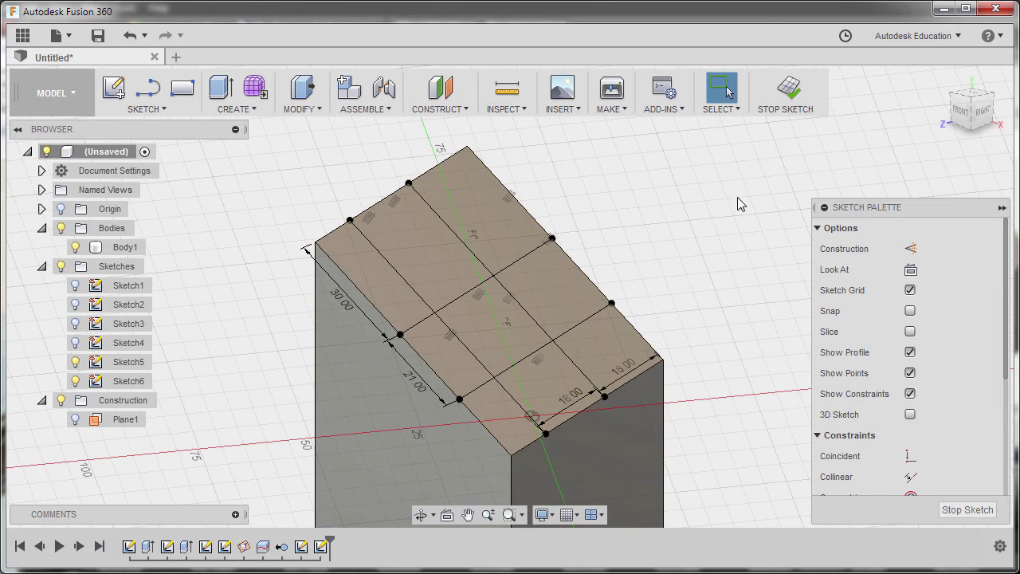
{"action": "left_click", "coordinate": [786, 100]}
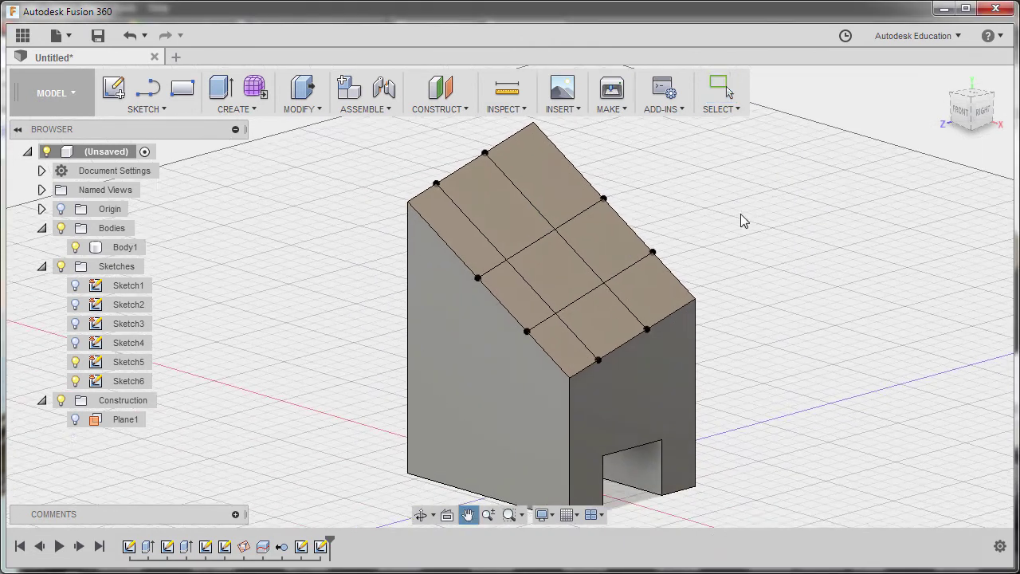
Start a new sketch on the block's bottom face beside the slot.
{"action": "middle_click_drag", "start_coordinate": [774, 391], "coordinate": [749, 257], "text": "shift"}
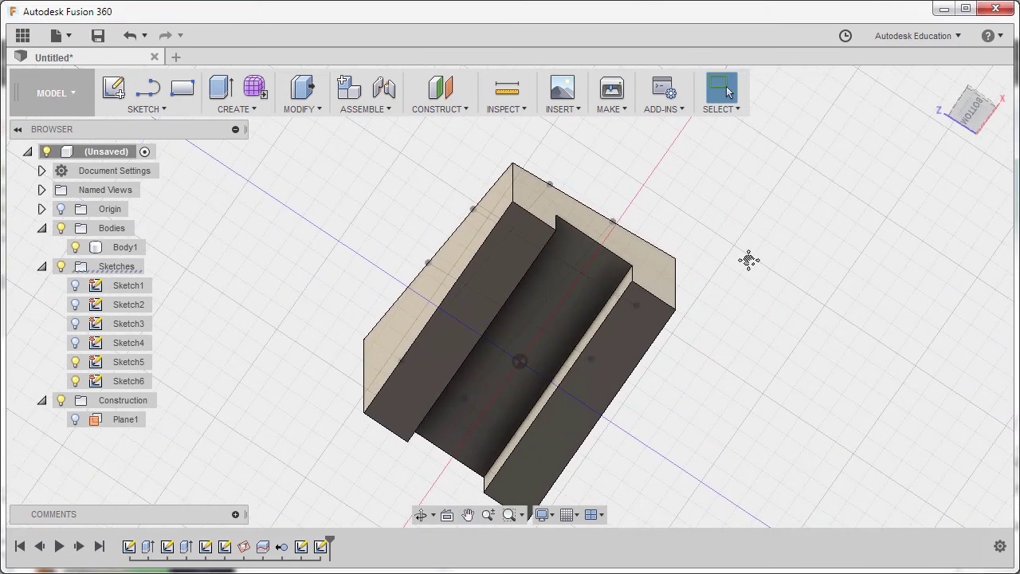
{"action": "left_click", "coordinate": [504, 289]}
{"action": "right_click", "coordinate": [505, 290]}
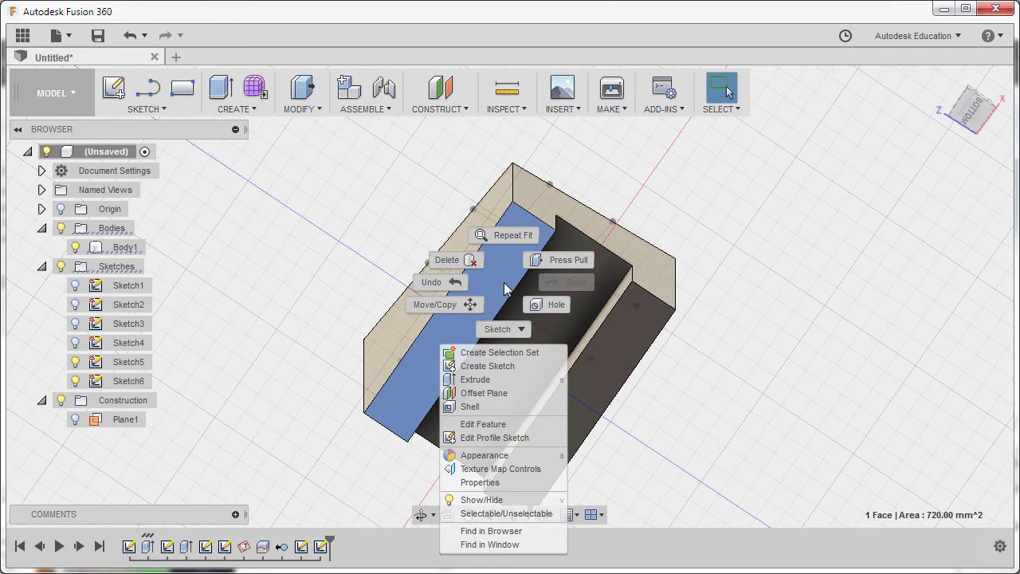
{"action": "left_click", "coordinate": [494, 366]}
Project the two cross lines and two lengthwise lines of the roof sketch onto the bottom-face sketch.
{"action": "mouse_move", "coordinate": [637, 382]}
{"action": "middle_mouse_down", "text": "shift"}
{"action": "mouse_move", "coordinate": [682, 405]}
{"action": "mouse_move", "coordinate": [701, 361]}
{"action": "middle_mouse_up", "text": "shift"}
{"action": "key", "text": "p"}
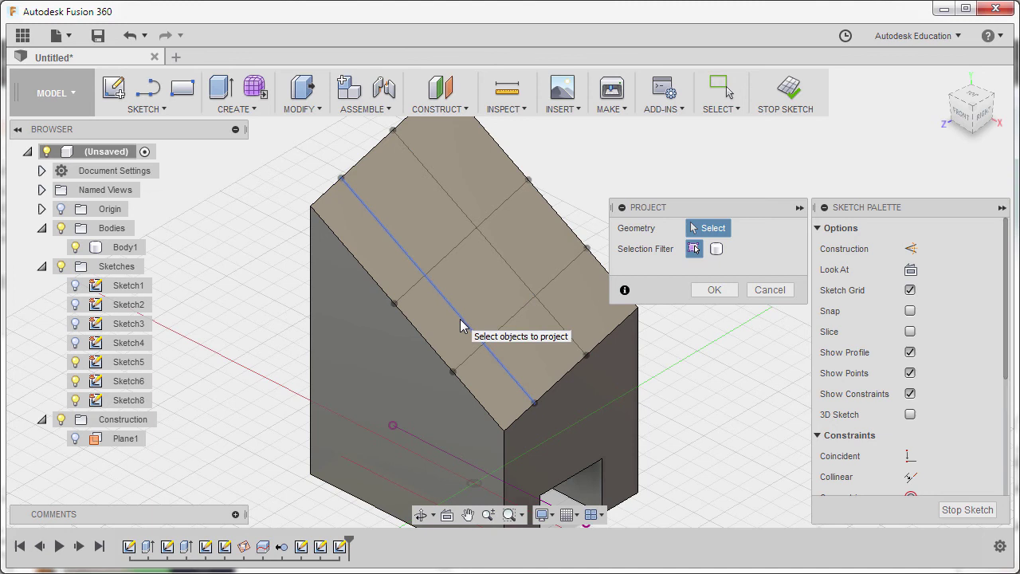
{"action": "left_click", "coordinate": [475, 279]}
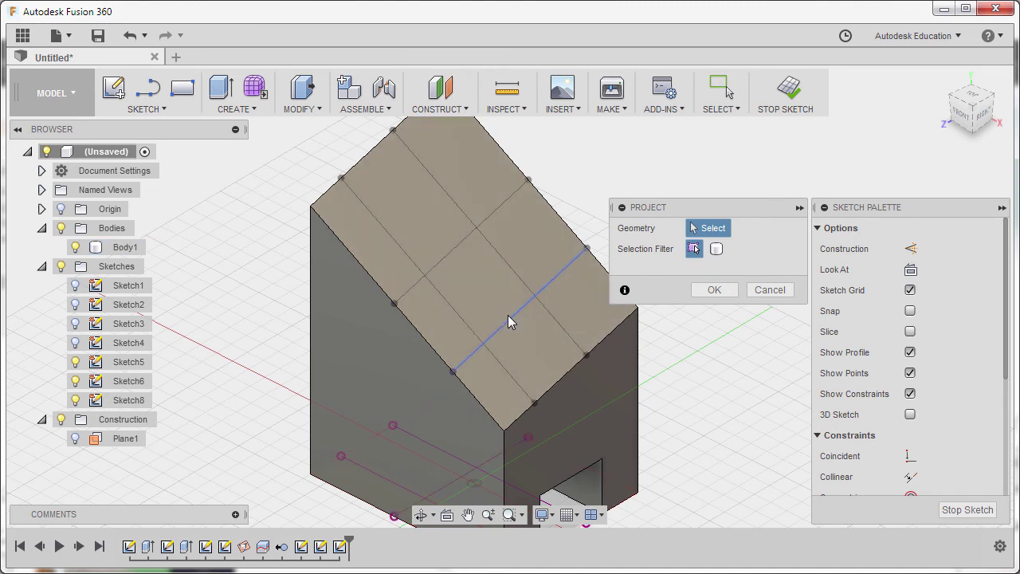
{"action": "middle_click_drag", "start_coordinate": [505, 326], "coordinate": [471, 308], "text": "shift"}
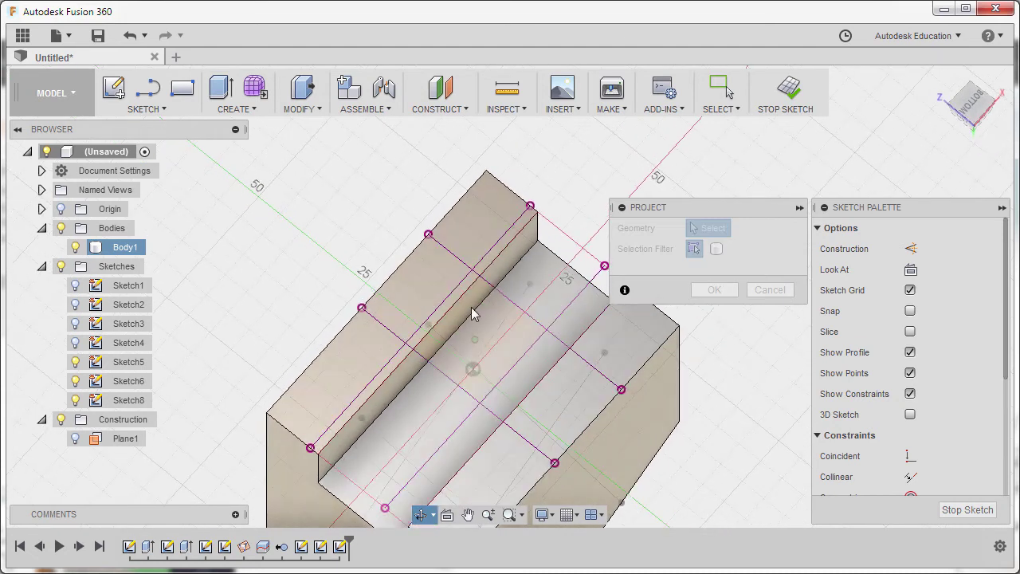
{"action": "left_click", "coordinate": [716, 288]}
Measure the vertical distance from the roof's central rectangle, at its upper front corner, down to the bottom-face sketch, using snap points for the corner.
{"action": "middle_click_drag", "start_coordinate": [706, 310], "coordinate": [513, 308], "text": "shift"}
{"action": "key", "text": "F5"}
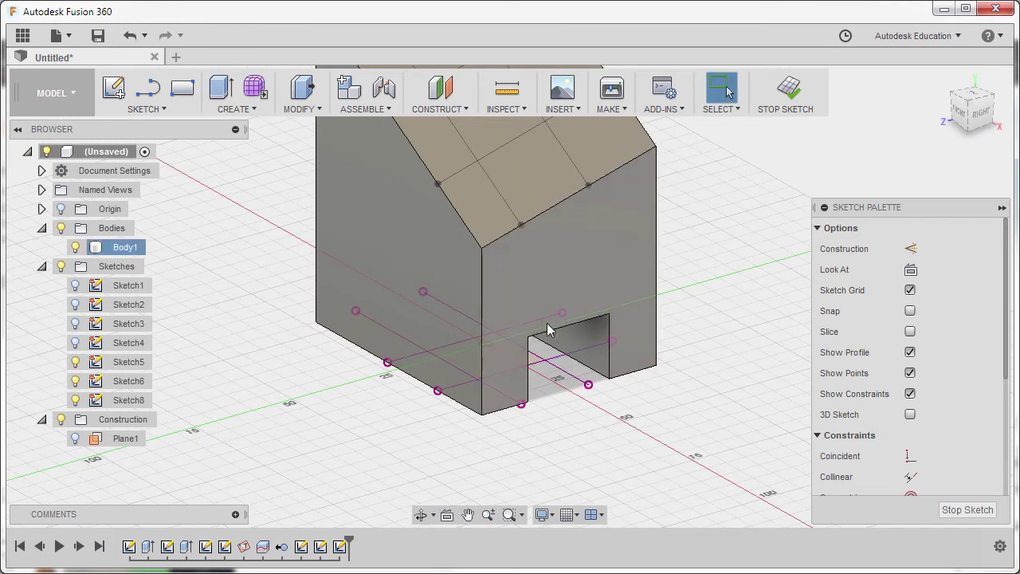
{"action": "middle_click_drag", "start_coordinate": [549, 333], "coordinate": [587, 329], "text": "shift"}
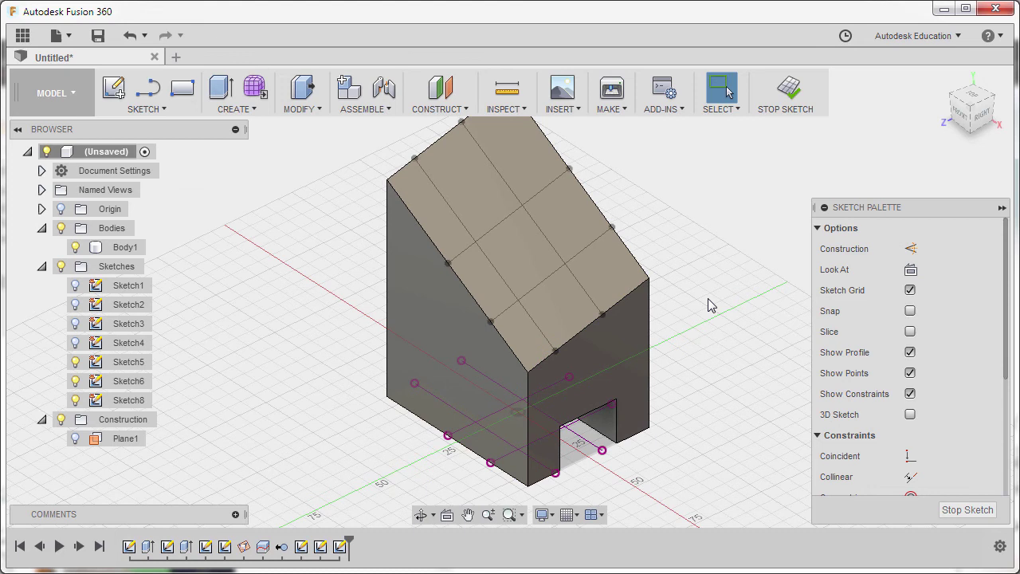
{"action": "key", "text": "i"}
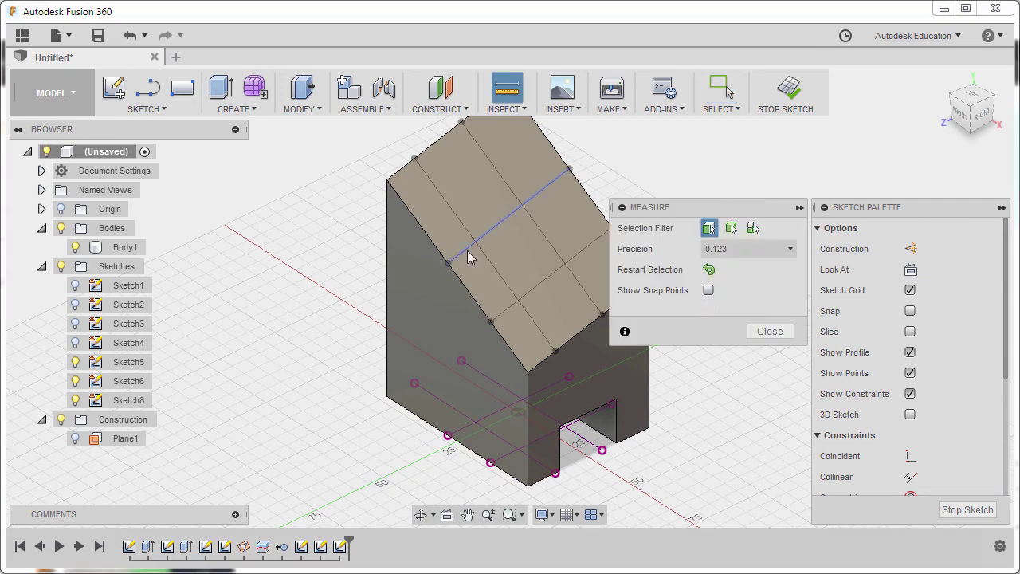
{"action": "scroll", "coordinate": [467, 250], "scroll_direction": "up", "scroll_amount": 5}
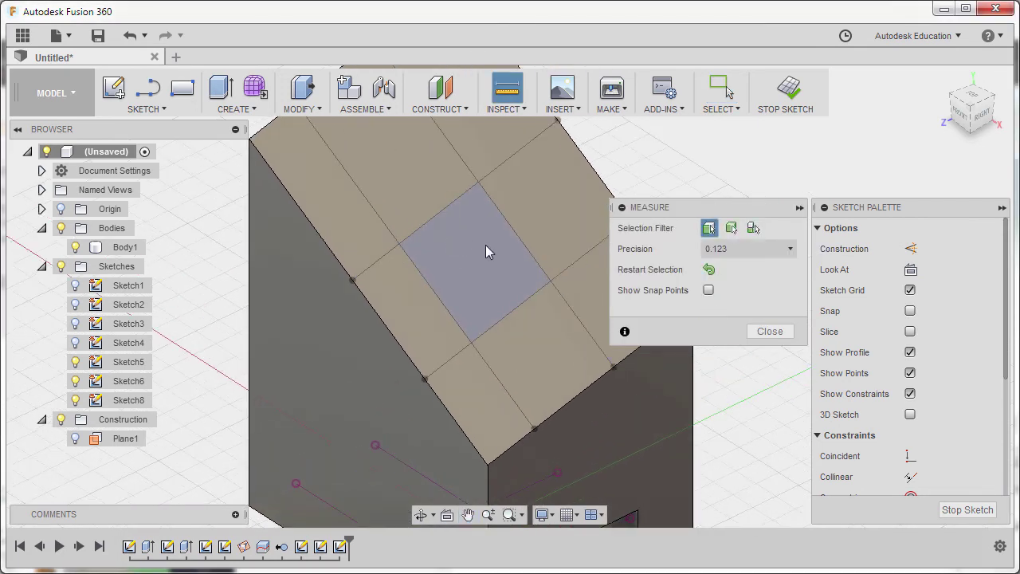
{"action": "left_click", "coordinate": [709, 291]}
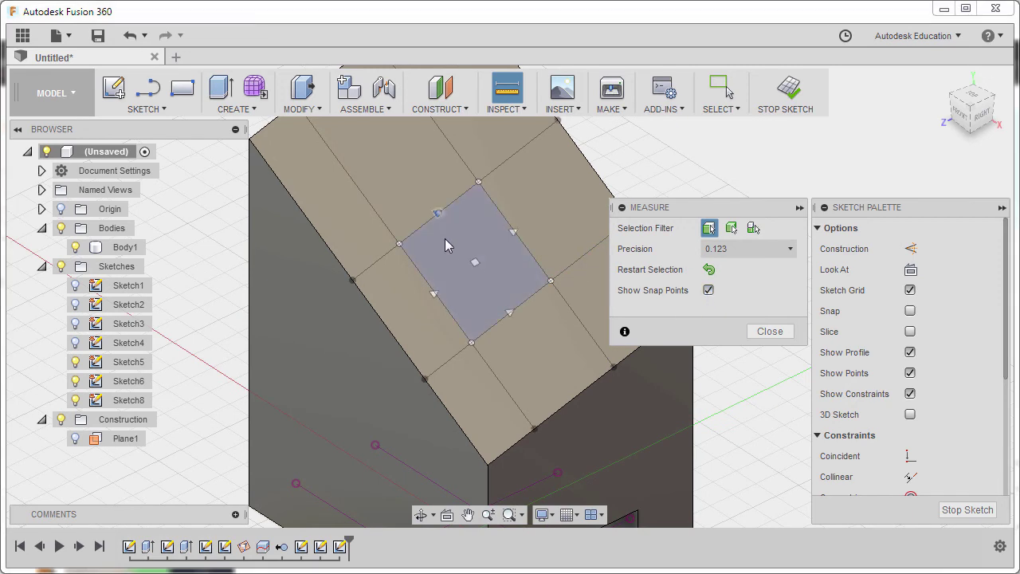
{"action": "left_click", "coordinate": [403, 249]}
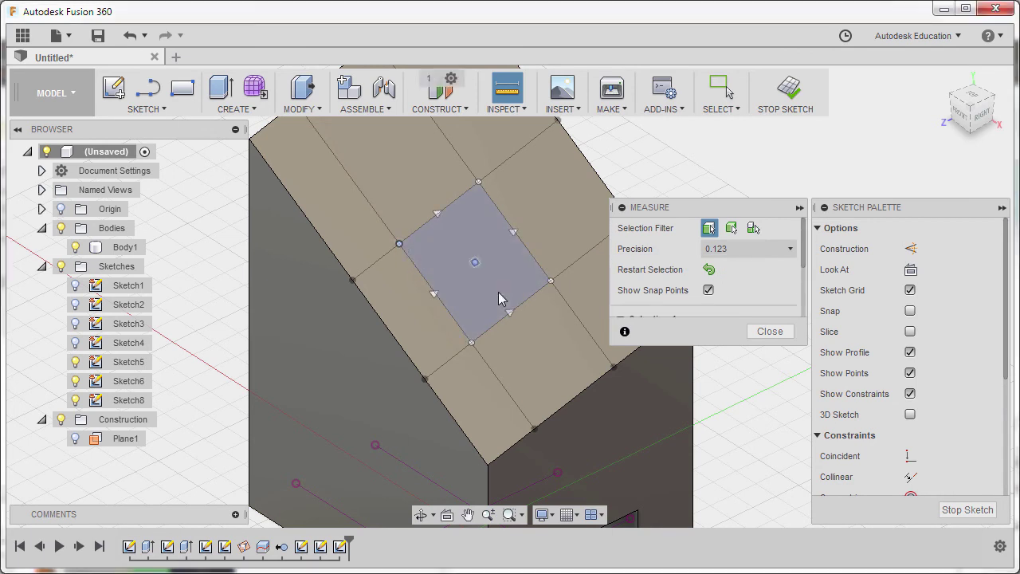
{"action": "scroll", "coordinate": [459, 325], "scroll_direction": "down", "scroll_amount": 5}
{"action": "middle_click_drag", "start_coordinate": [459, 325], "coordinate": [525, 320], "text": "shift"}
{"action": "scroll", "coordinate": [541, 318], "scroll_direction": "up", "scroll_amount": 5}
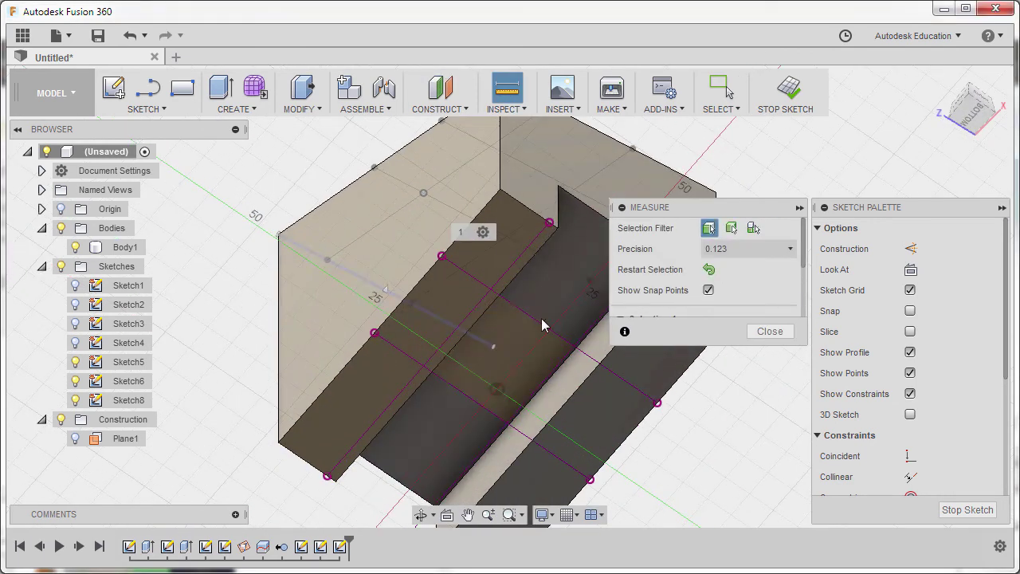
{"action": "left_click", "coordinate": [708, 290]}
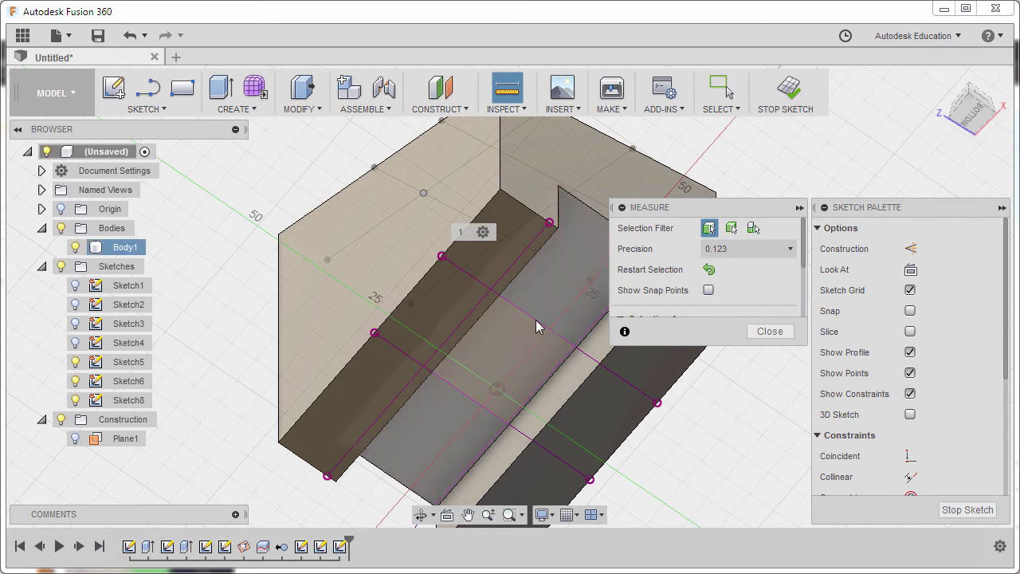
{"action": "left_click", "coordinate": [453, 296]}
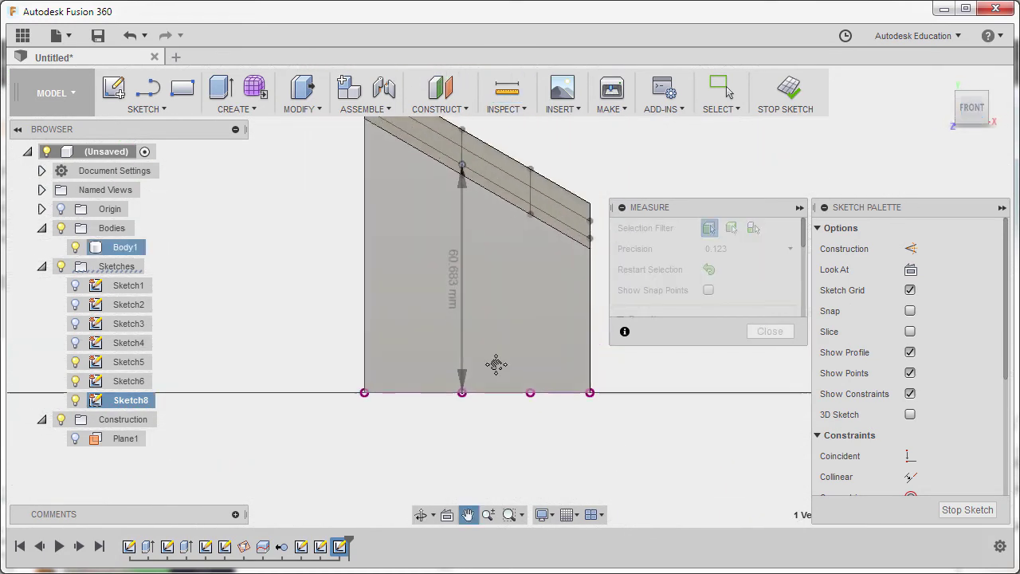
Review the measured distance and the selected corner's X, Y and Z position, and close the measurement.
{"action": "scroll", "coordinate": [716, 307], "scroll_direction": "down", "scroll_amount": 2}
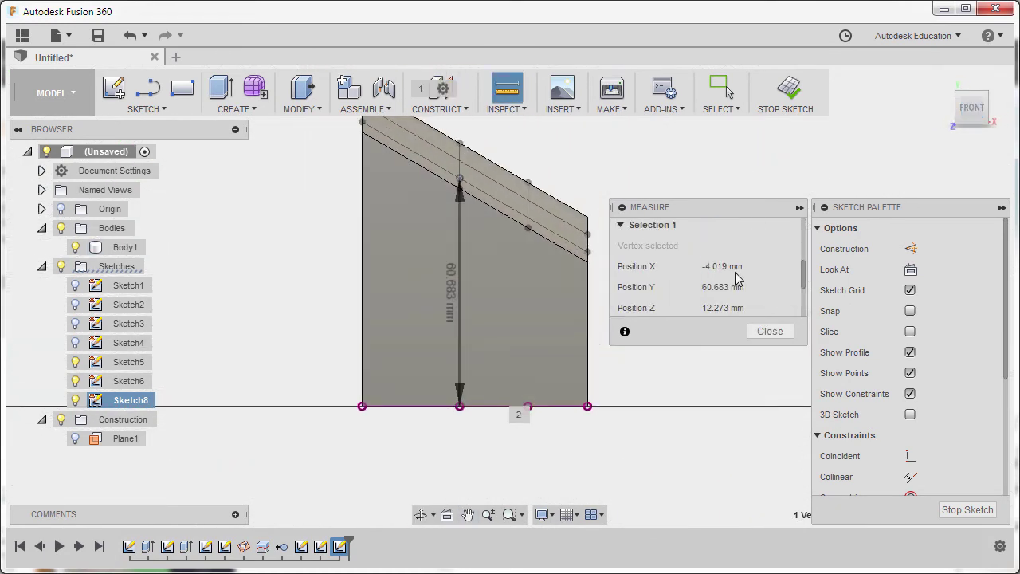
{"action": "scroll", "coordinate": [737, 279], "scroll_direction": "down", "scroll_amount": 1}
{"action": "scroll", "coordinate": [737, 279], "scroll_direction": "up", "scroll_amount": 2}
{"action": "scroll", "coordinate": [682, 289], "scroll_direction": "up", "scroll_amount": 2}
{"action": "scroll", "coordinate": [681, 275], "scroll_direction": "down", "scroll_amount": 1}
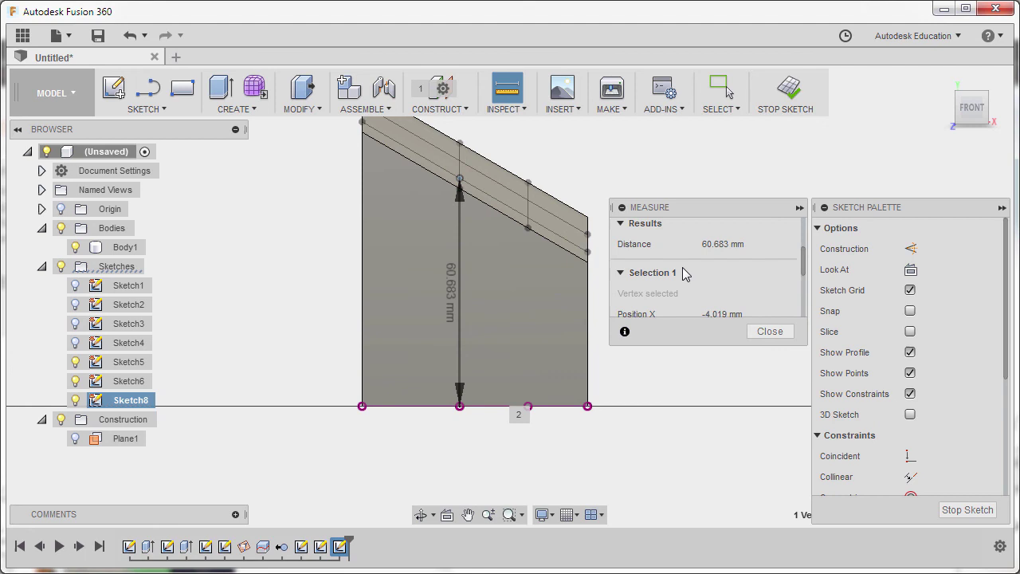
{"action": "scroll", "coordinate": [713, 249], "scroll_direction": "down", "scroll_amount": 2}
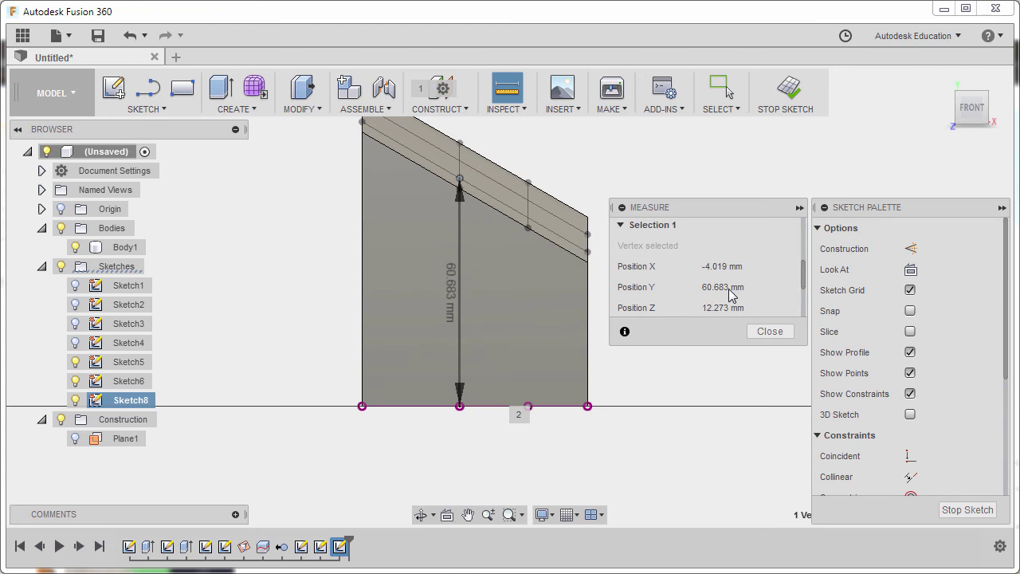
{"action": "left_click", "coordinate": [770, 331]}
Start an extrusion from the two bottom-face sketch profiles that together form the central rectangle, one beside and one across the slot.
{"action": "middle_click_drag", "start_coordinate": [765, 342], "coordinate": [676, 224], "text": "shift"}
{"action": "key", "text": "e"}
{"action": "scroll", "coordinate": [488, 298], "scroll_direction": "up", "scroll_amount": 5}
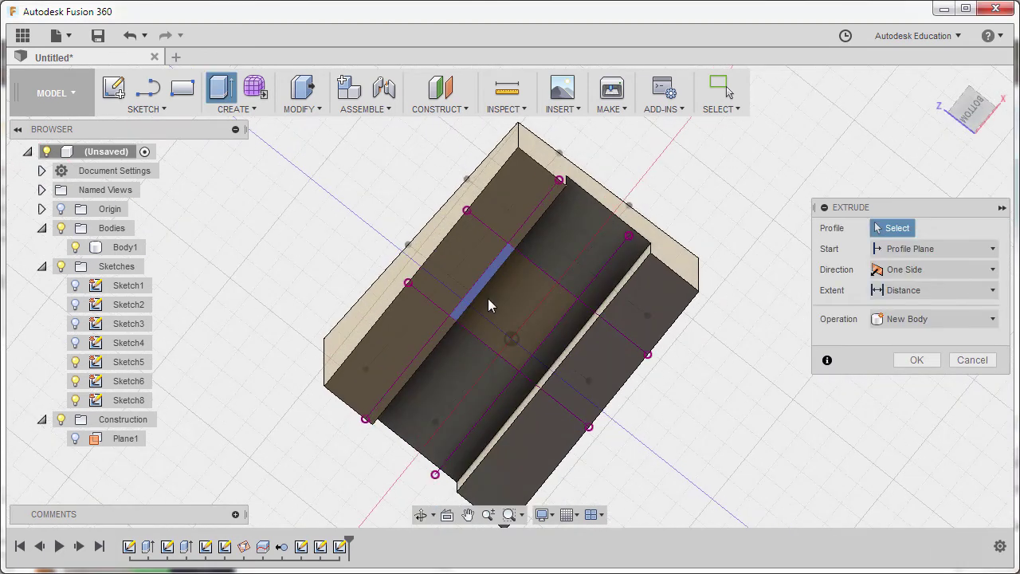
{"action": "scroll", "coordinate": [504, 277], "scroll_direction": "down", "scroll_amount": 1}
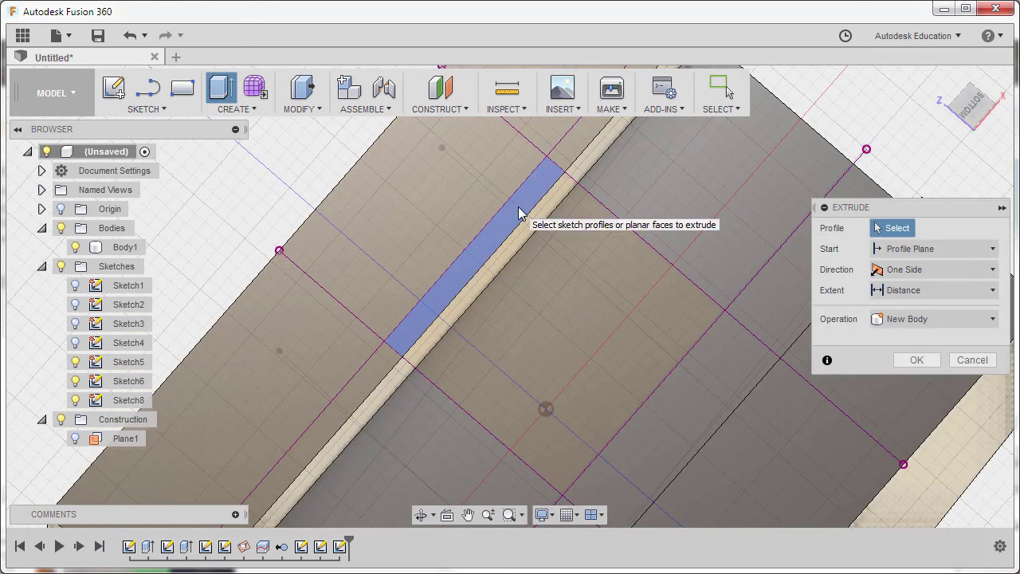
{"action": "left_click", "coordinate": [528, 226]}
{"action": "left_click", "coordinate": [555, 260]}
{"action": "scroll", "coordinate": [555, 260], "scroll_direction": "down", "scroll_amount": 3}
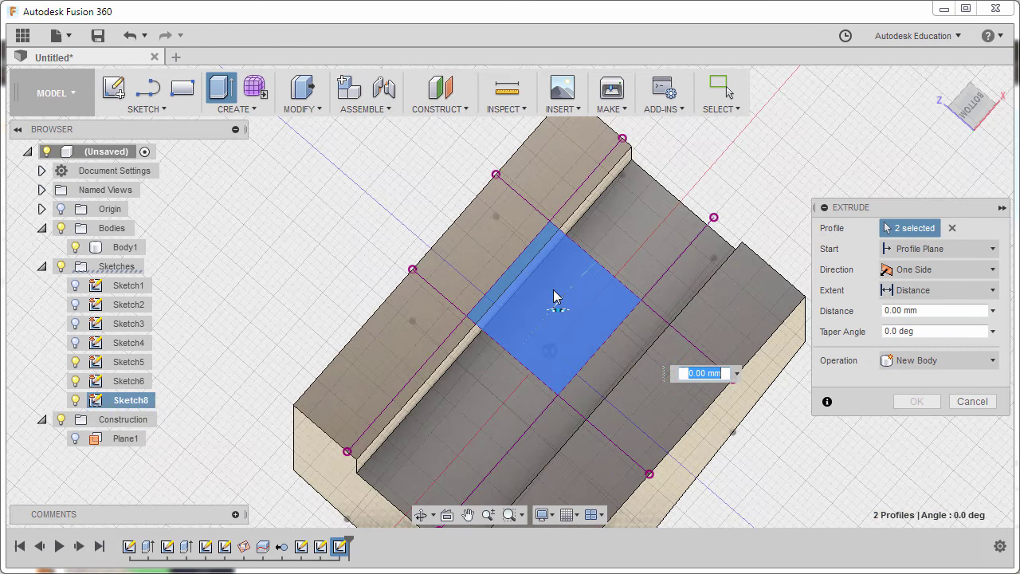
Extend the extrusion about 81 mm upward through the sloped roof and set its operation to Join.
{"action": "middle_click_drag", "start_coordinate": [555, 292], "coordinate": [585, 432], "text": "shift"}
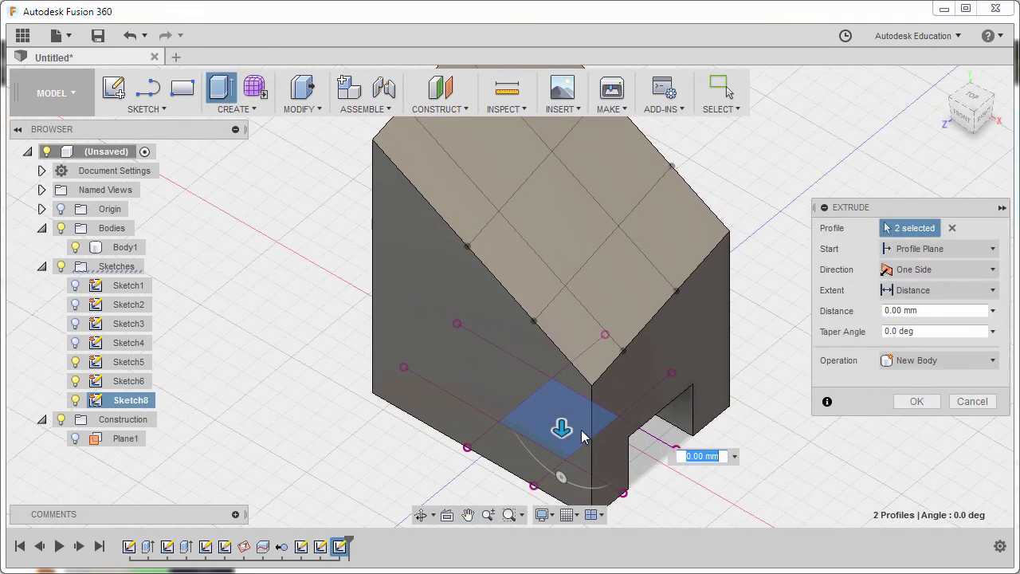
{"action": "left_click_drag", "start_coordinate": [561, 425], "coordinate": [562, 126]}
{"action": "scroll", "coordinate": [581, 274], "scroll_direction": "down", "scroll_amount": 1}
{"action": "middle_click_drag", "start_coordinate": [580, 274], "coordinate": [606, 303], "text": "shift"}
{"action": "left_click", "coordinate": [923, 361]}
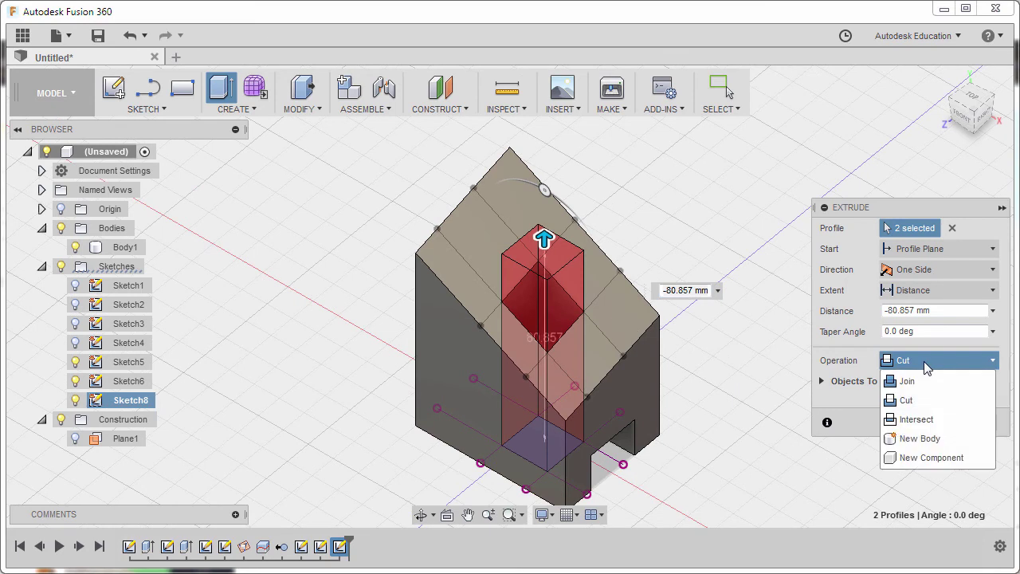
{"action": "left_click", "coordinate": [923, 380]}
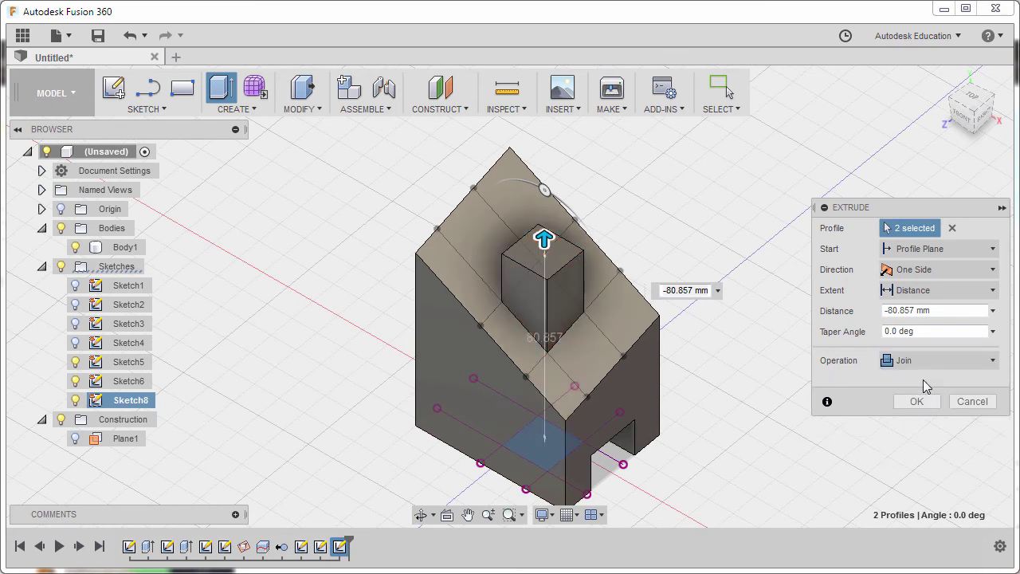
Set the extrusion distance to -60.683 mm to bring its top level with the measured roof corner.
{"action": "left_click", "coordinate": [949, 307]}
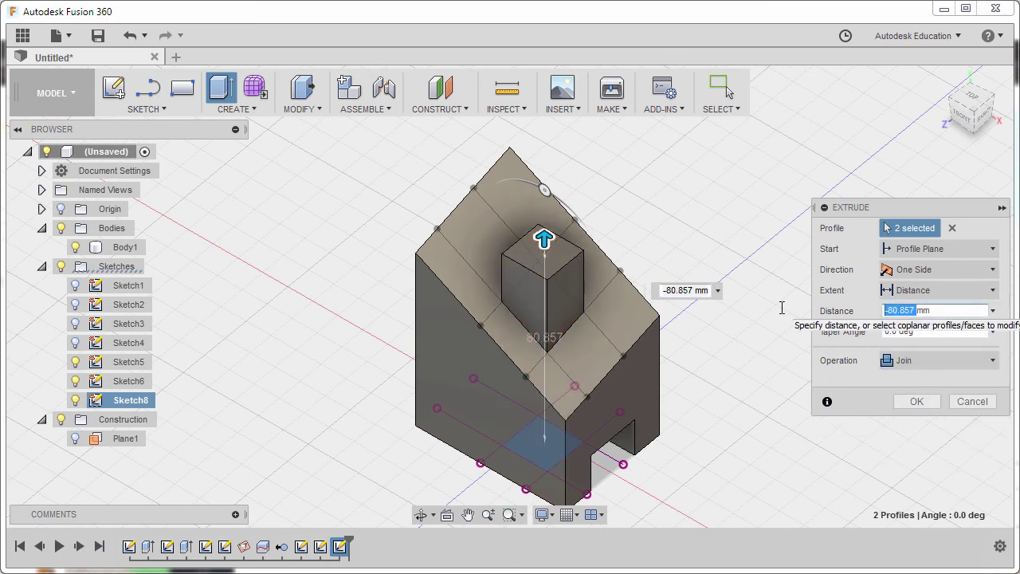
{"action": "key", "text": "BackSpace"}
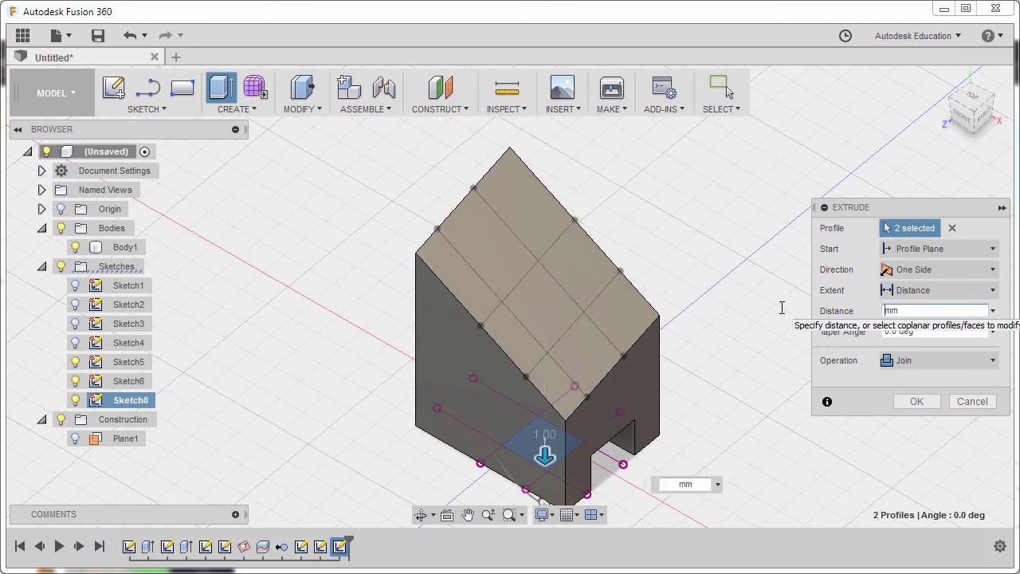
{"action": "key", "text": "ctrl+a"}
{"action": "type", "text": "60.683 mm"}
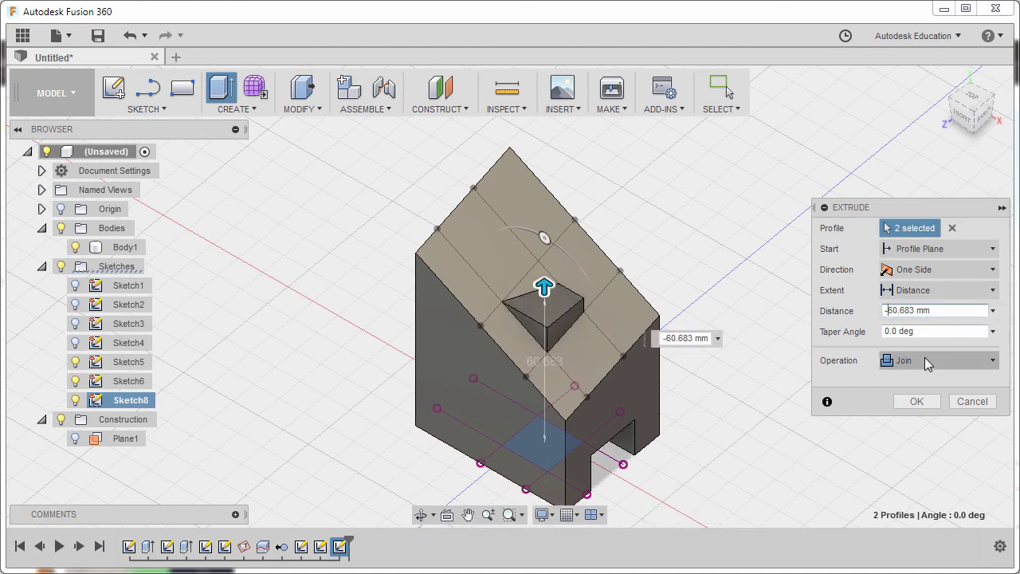
{"action": "left_click", "coordinate": [886, 311]}
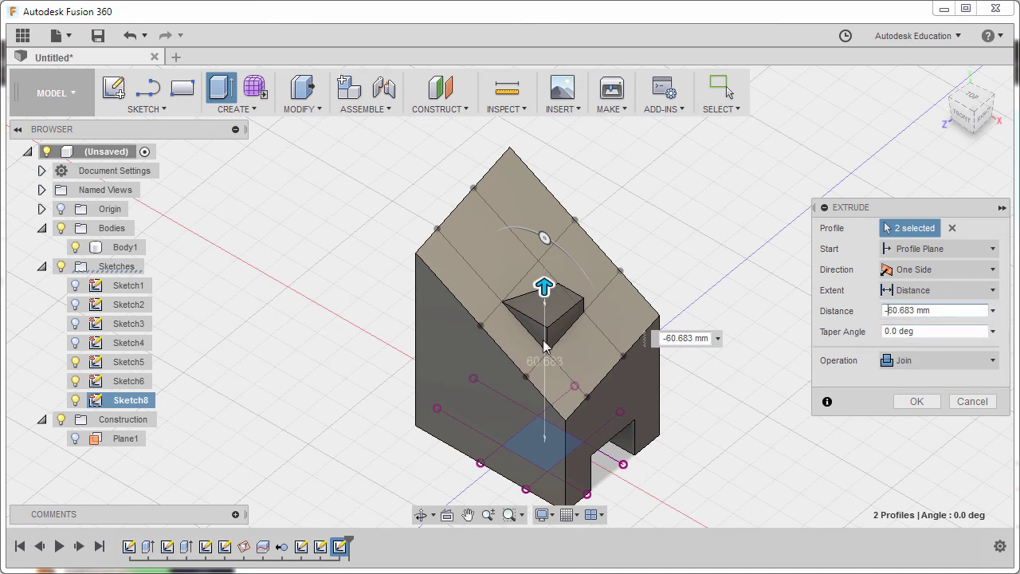
Add the chimney height by setting the distance to -60.683 mm-15, check the preview around the roof, and complete the extrusion.
{"action": "left_click", "coordinate": [957, 311]}
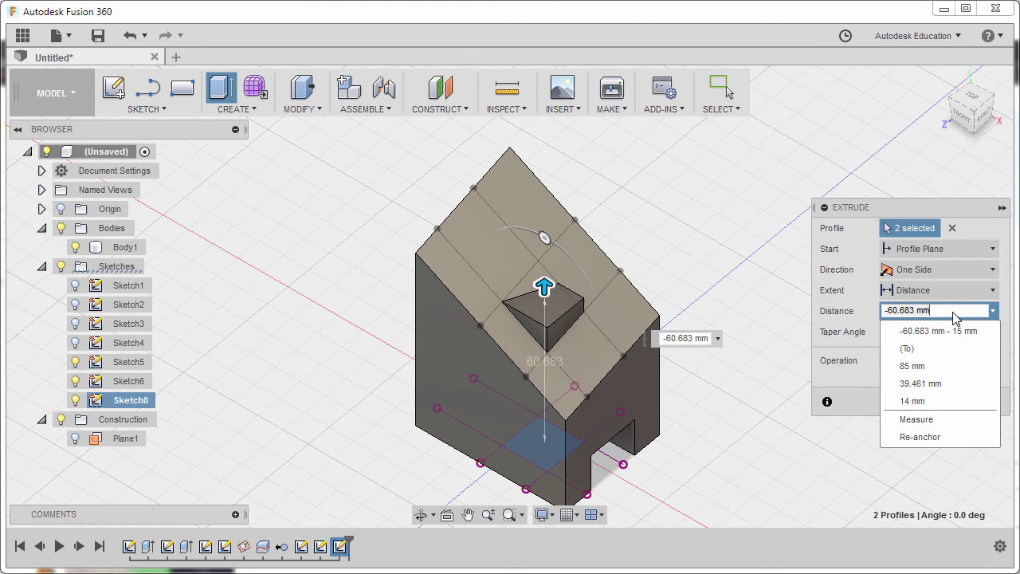
{"action": "left_click", "coordinate": [956, 314]}
{"action": "left_click", "coordinate": [954, 311]}
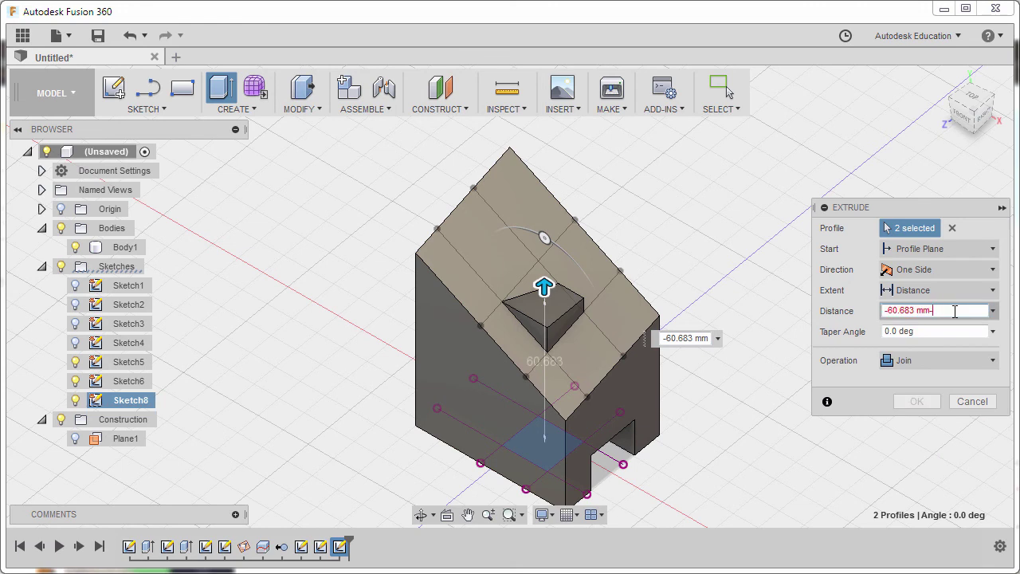
{"action": "type", "text": "-15"}
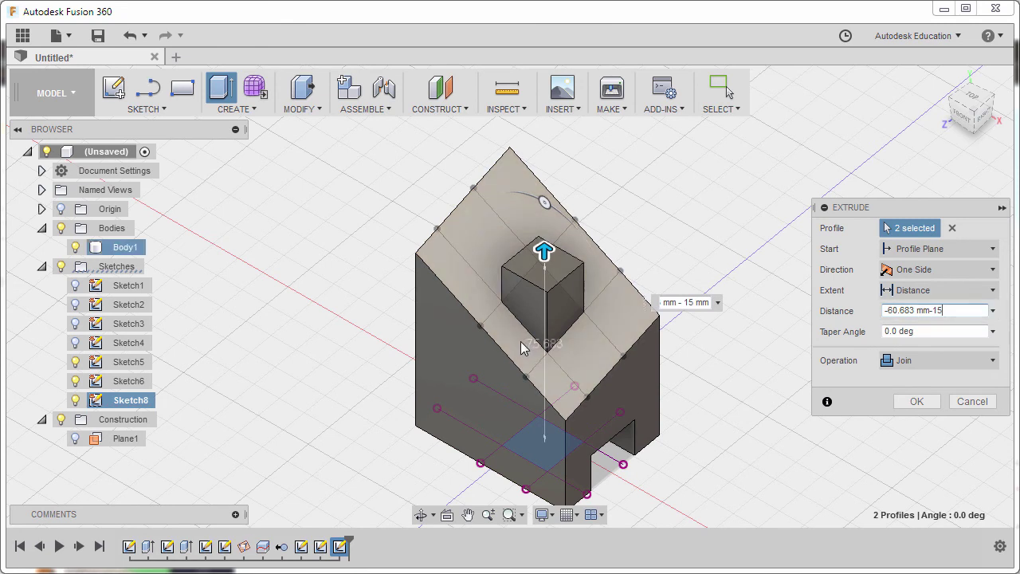
{"action": "scroll", "coordinate": [504, 311], "scroll_direction": "up", "scroll_amount": 2}
{"action": "scroll", "coordinate": [503, 310], "scroll_direction": "up", "scroll_amount": 3}
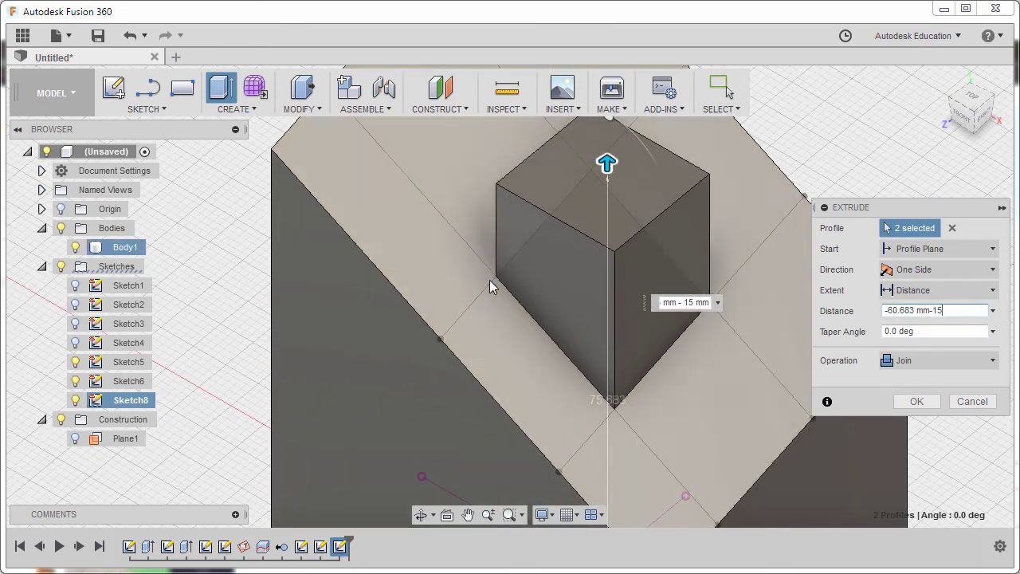
{"action": "scroll", "coordinate": [497, 278], "scroll_direction": "down", "scroll_amount": 3}
{"action": "middle_click_drag", "start_coordinate": [503, 346], "coordinate": [499, 430], "text": "shift"}
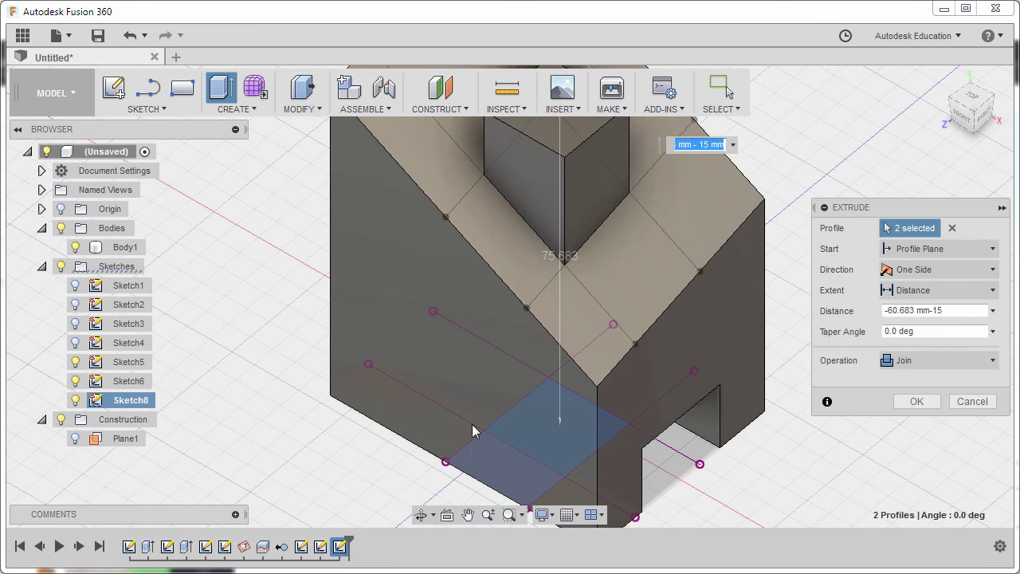
{"action": "mouse_move", "coordinate": [492, 253]}
{"action": "middle_mouse_down", "text": "shift"}
{"action": "mouse_move", "coordinate": [500, 311]}
{"action": "mouse_move", "coordinate": [492, 256]}
{"action": "middle_mouse_up", "text": "shift"}
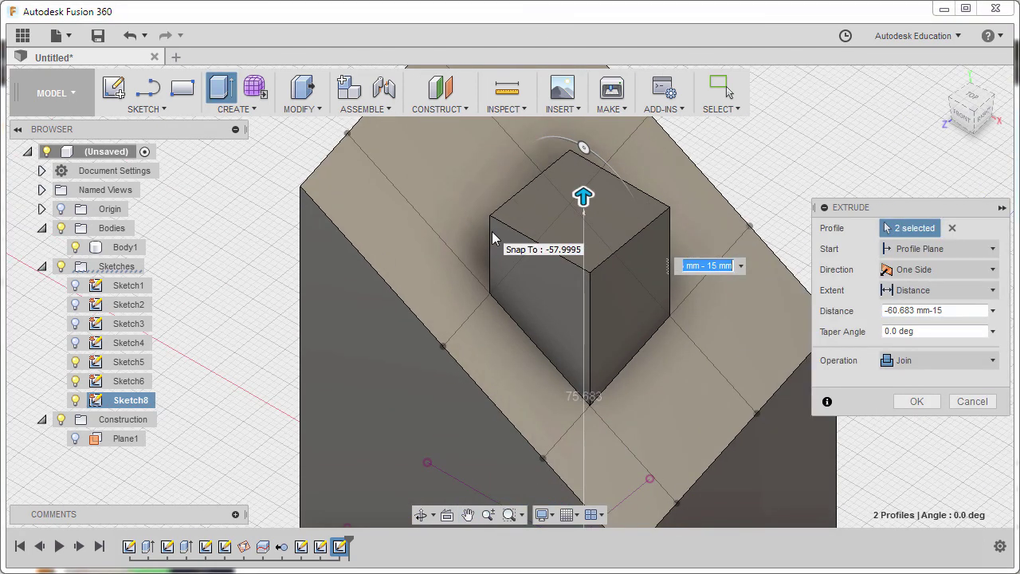
{"action": "left_click", "coordinate": [912, 402]}
Hide all sketches and check the length of the chimney's vertical edge that rises from the measured roof corner.
{"action": "scroll", "coordinate": [841, 309], "scroll_direction": "down", "scroll_amount": 2}
{"action": "scroll", "coordinate": [841, 309], "scroll_direction": "down", "scroll_amount": 2}
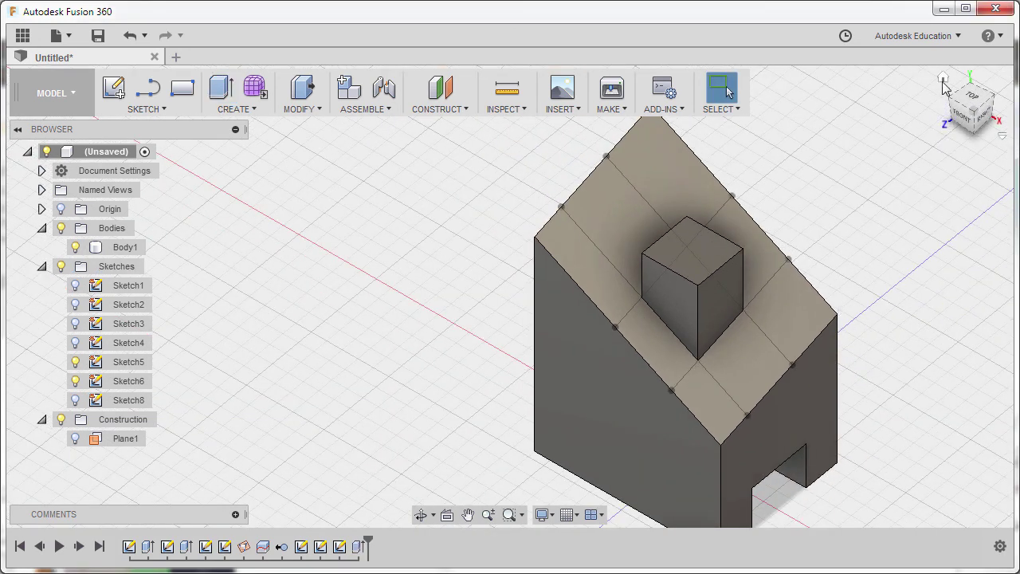
{"action": "middle_click_drag", "start_coordinate": [594, 255], "coordinate": [525, 231]}
{"action": "scroll", "coordinate": [382, 283], "scroll_direction": "down", "scroll_amount": 1}
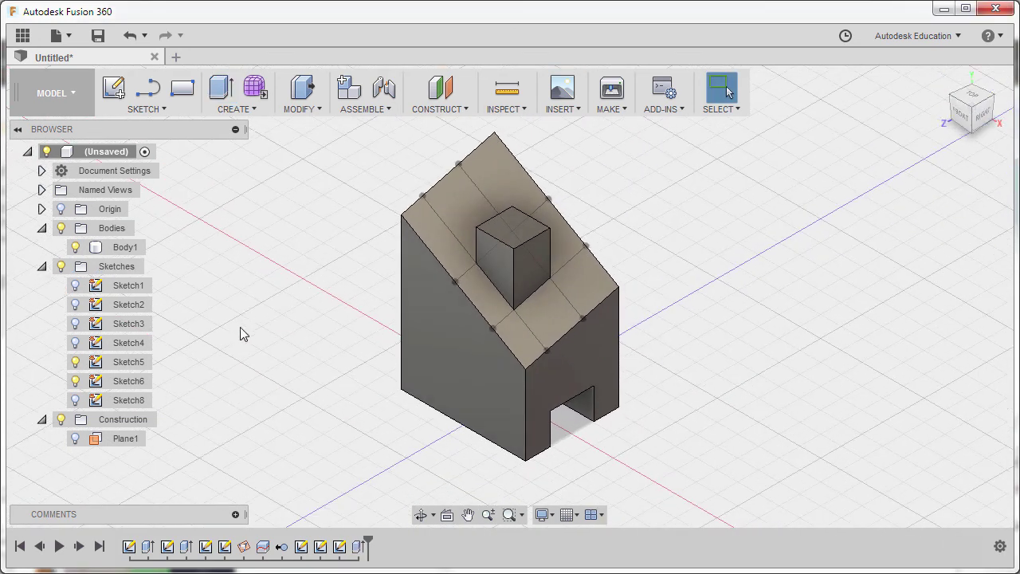
{"action": "left_click", "coordinate": [61, 266]}
{"action": "scroll", "coordinate": [408, 252], "scroll_direction": "up", "scroll_amount": 10}
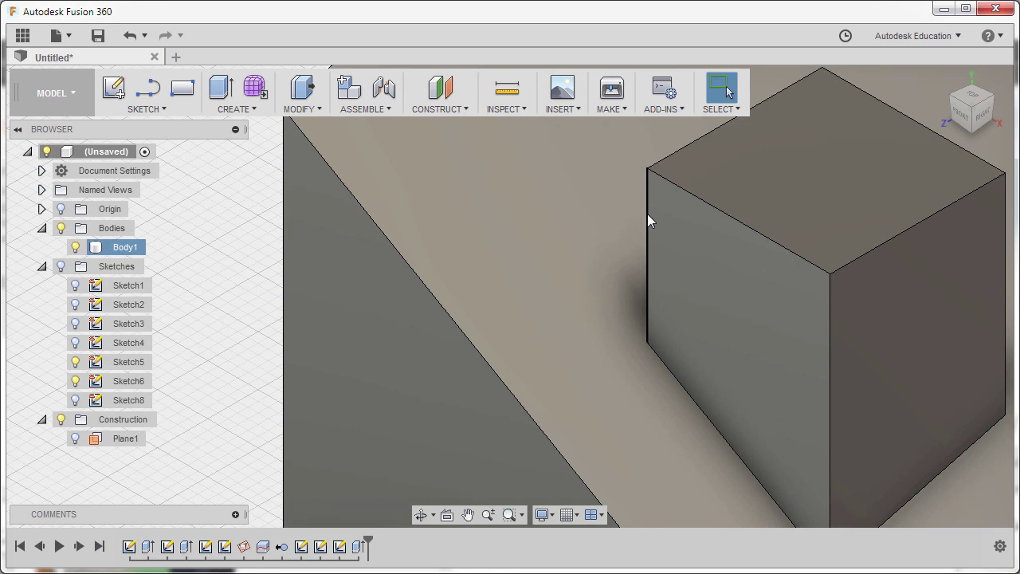
{"action": "left_click", "coordinate": [647, 213]}
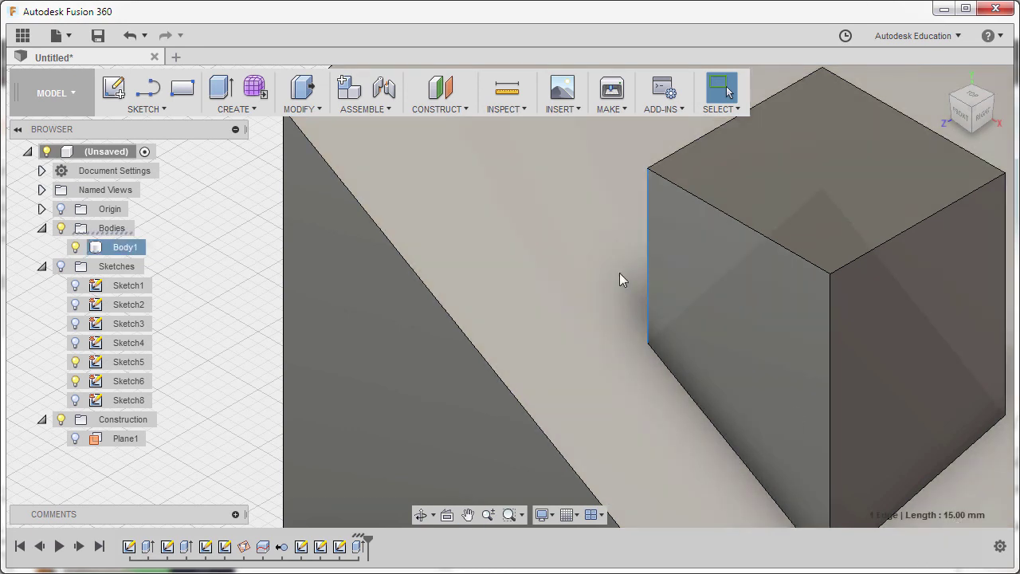
{"action": "scroll", "coordinate": [619, 272], "scroll_direction": "down", "scroll_amount": 10}
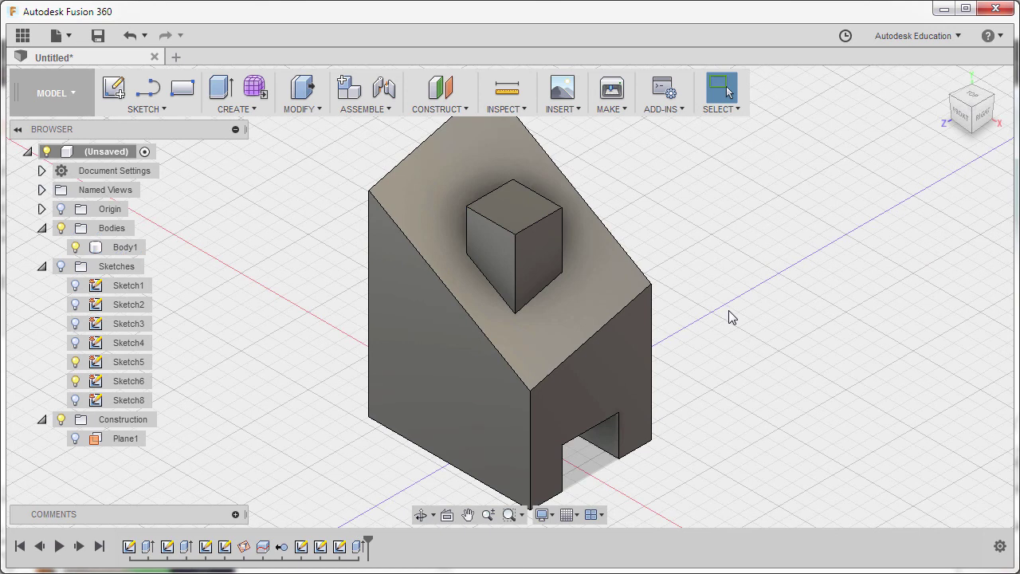